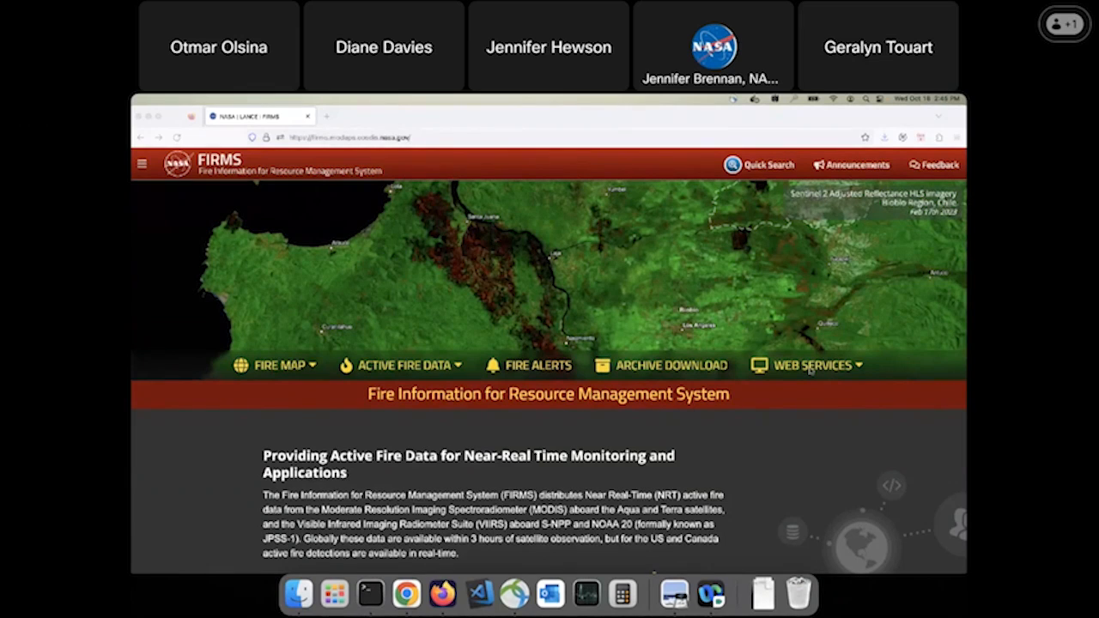
- Choose GLOBAL under WEB SERVICES to reach the global Web Services page
click(810, 369)
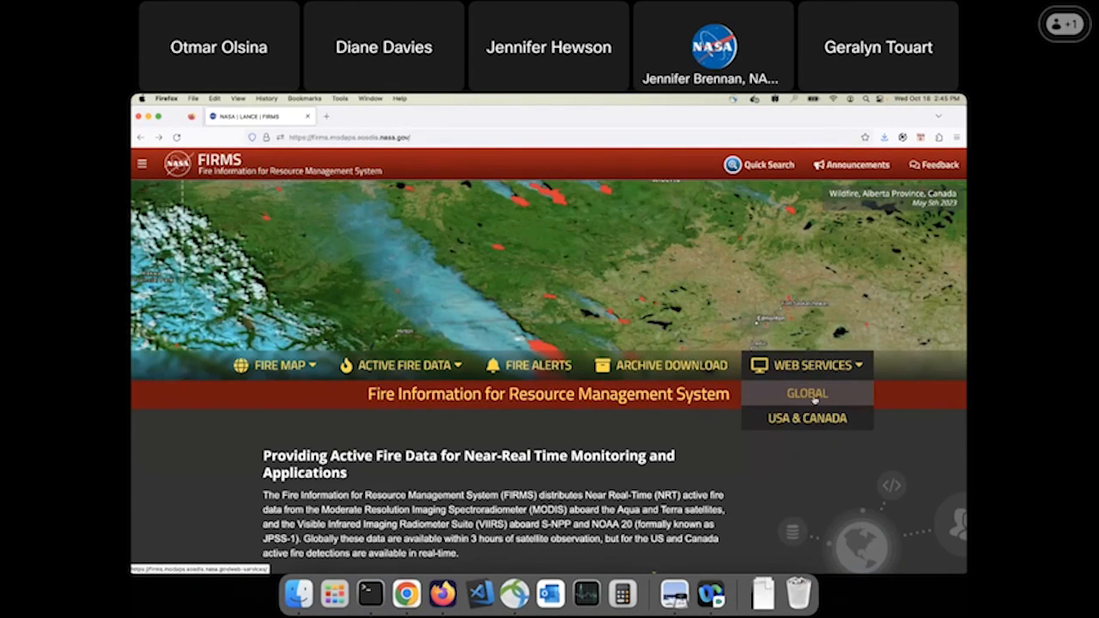
click(815, 400)
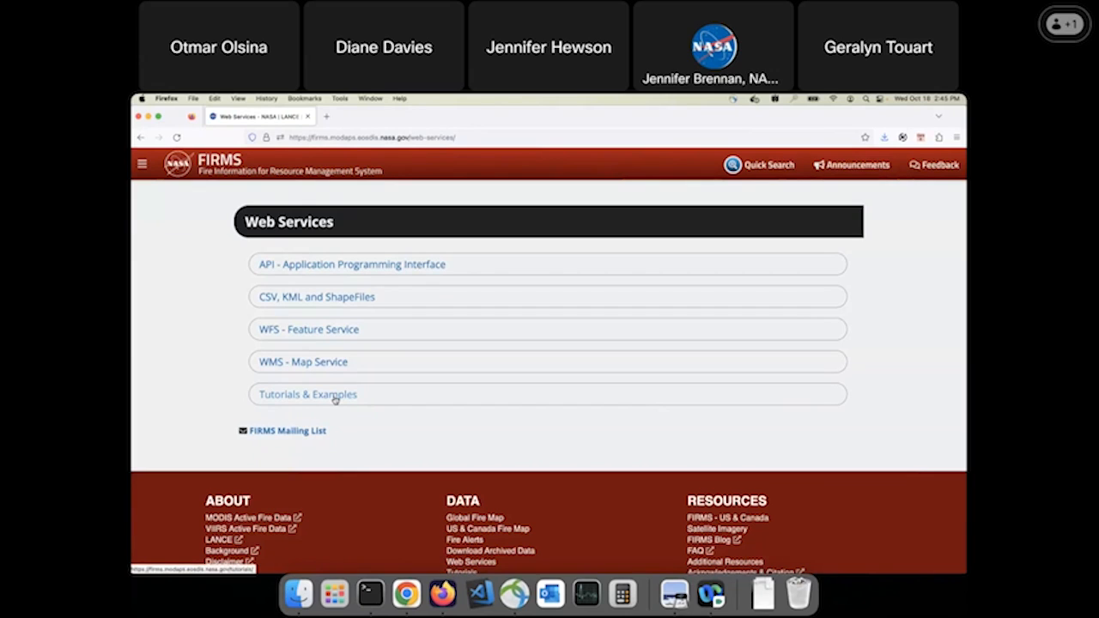
- Open the Tutorials & Examples link in a new tab and switch to it
right_click(335, 399)
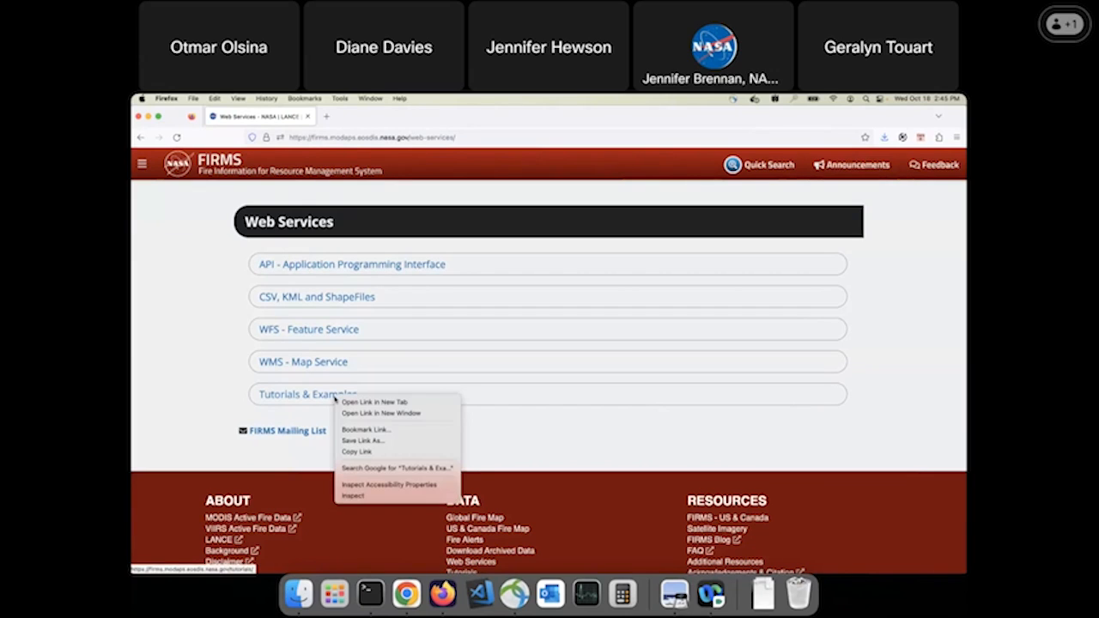
click(374, 402)
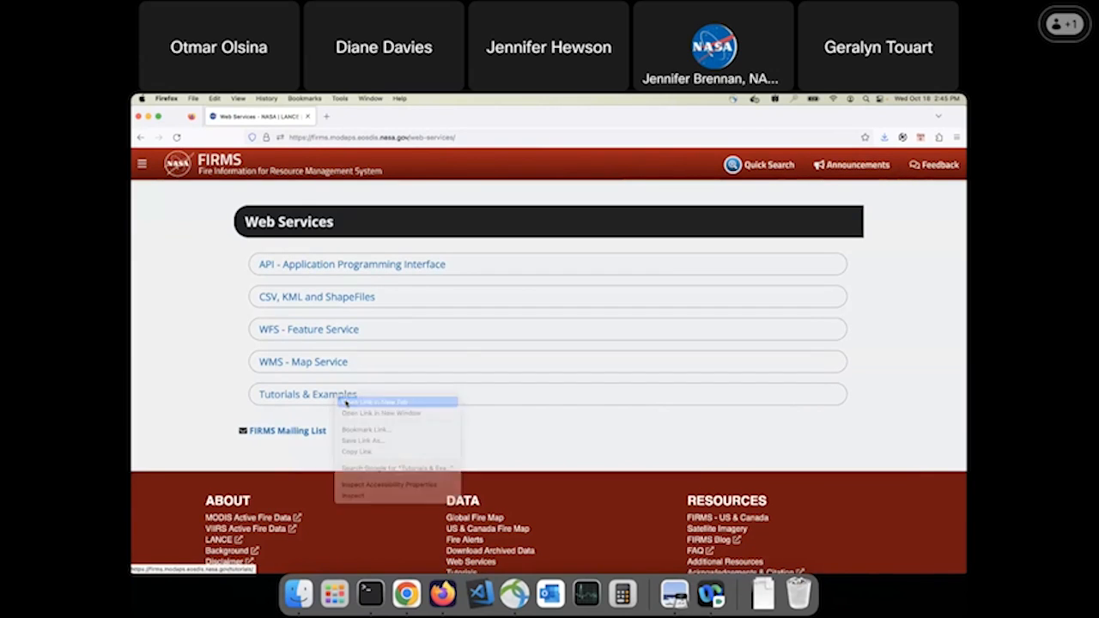
click(354, 117)
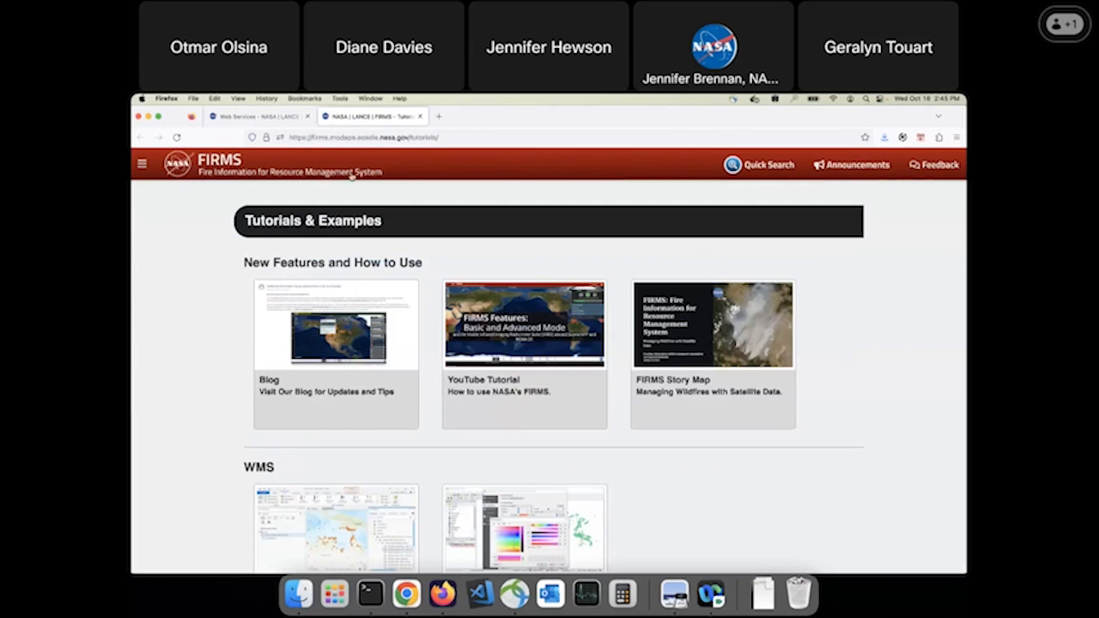
scroll(188, 370, down, 2)
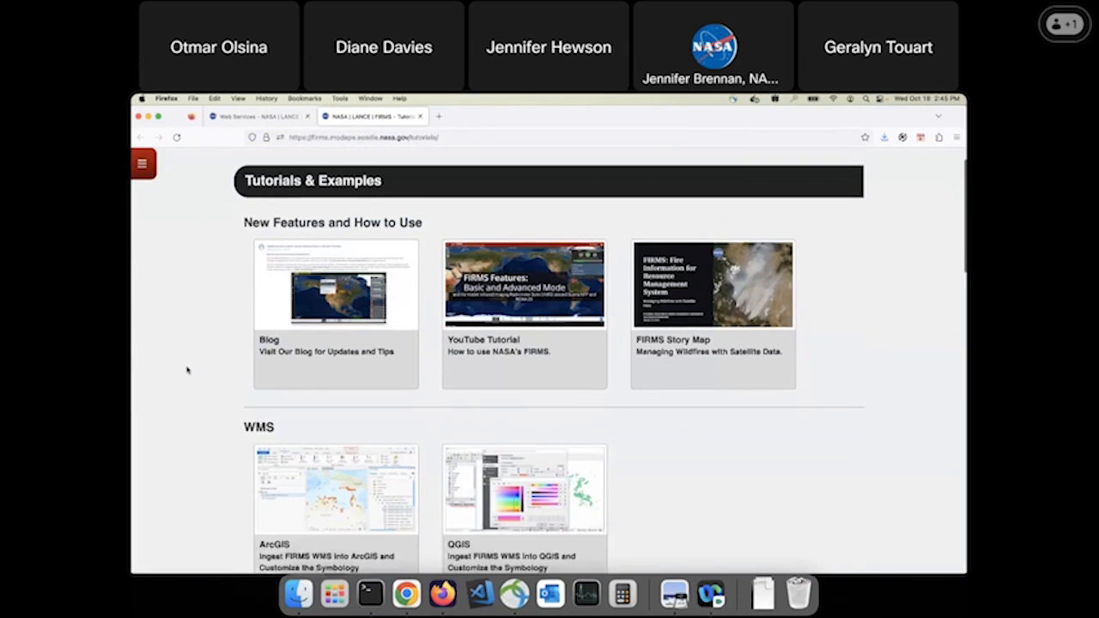
scroll(187, 370, down, 1)
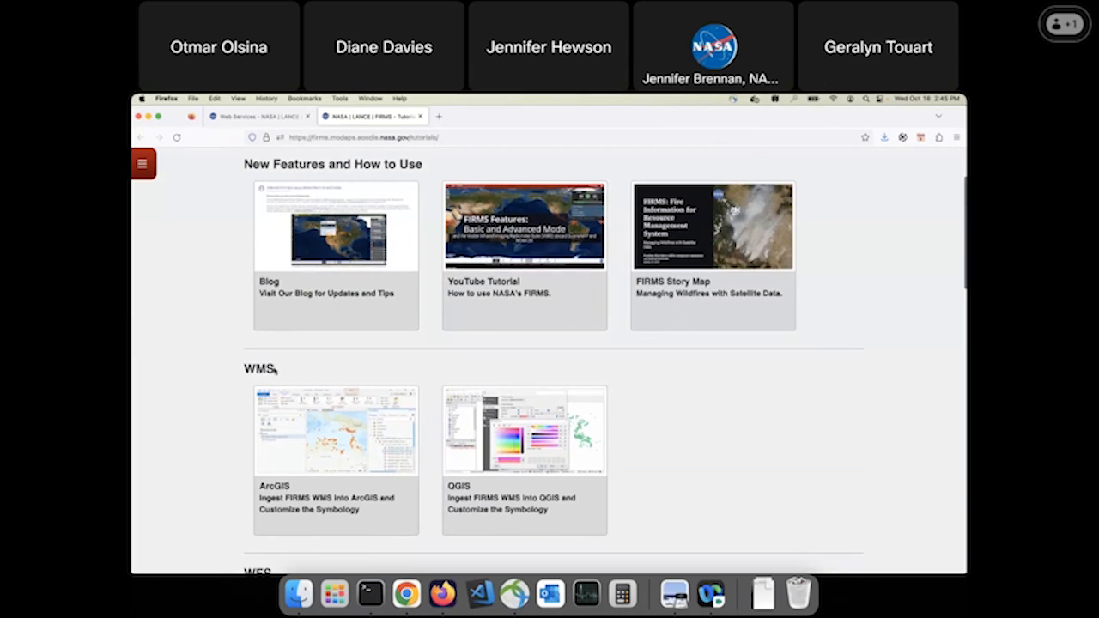
scroll(219, 399, down, 1)
scroll(219, 400, down, 4)
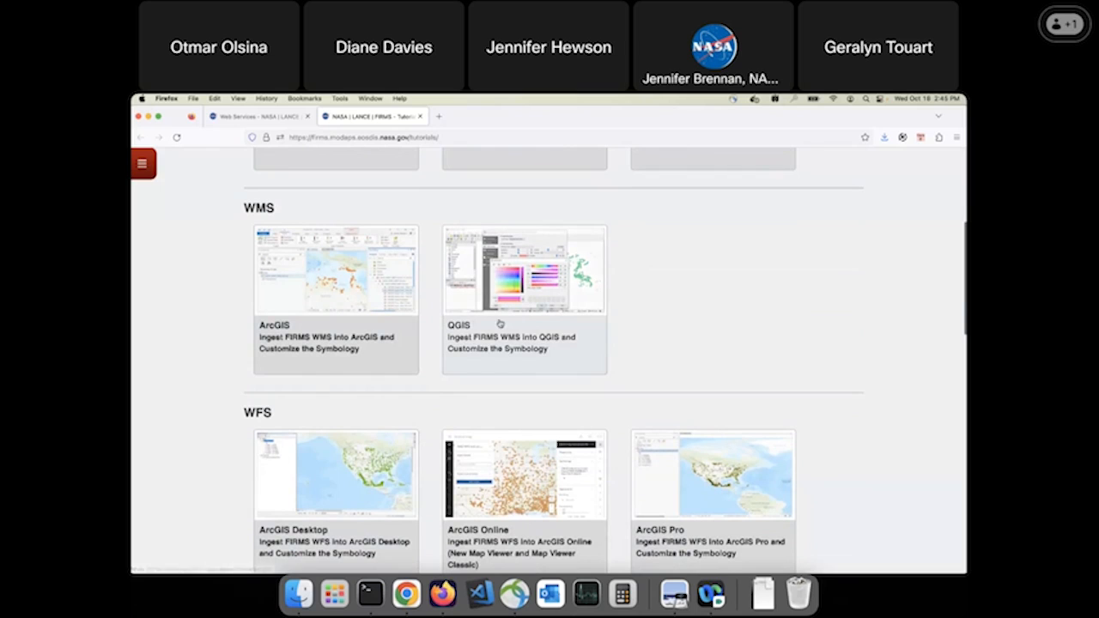
scroll(764, 342, down, 1)
scroll(764, 342, down, 5)
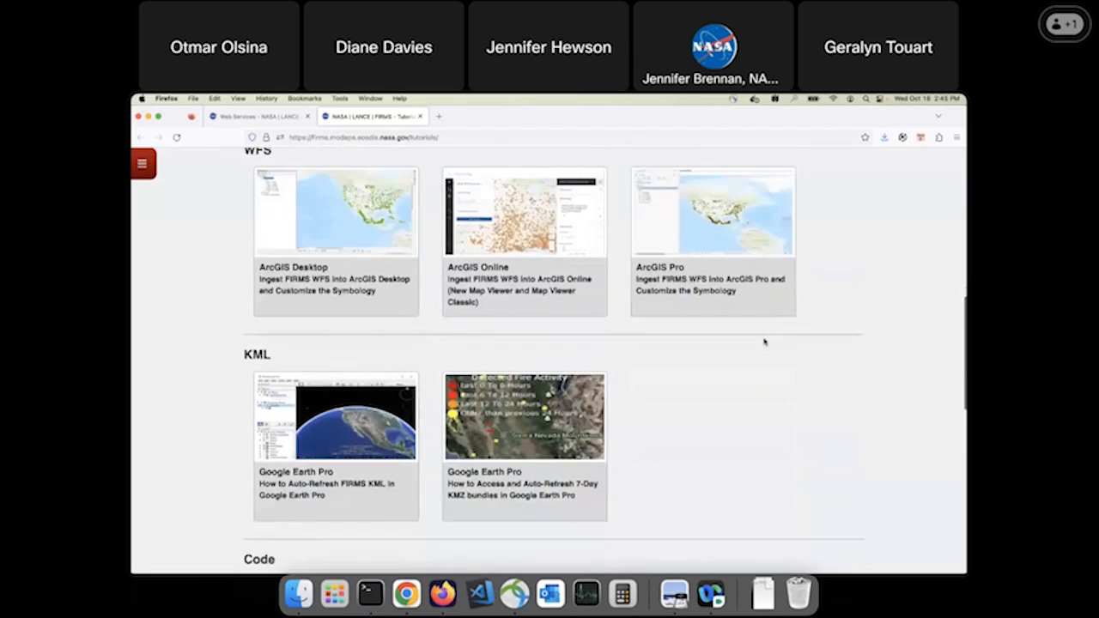
scroll(764, 342, down, 3)
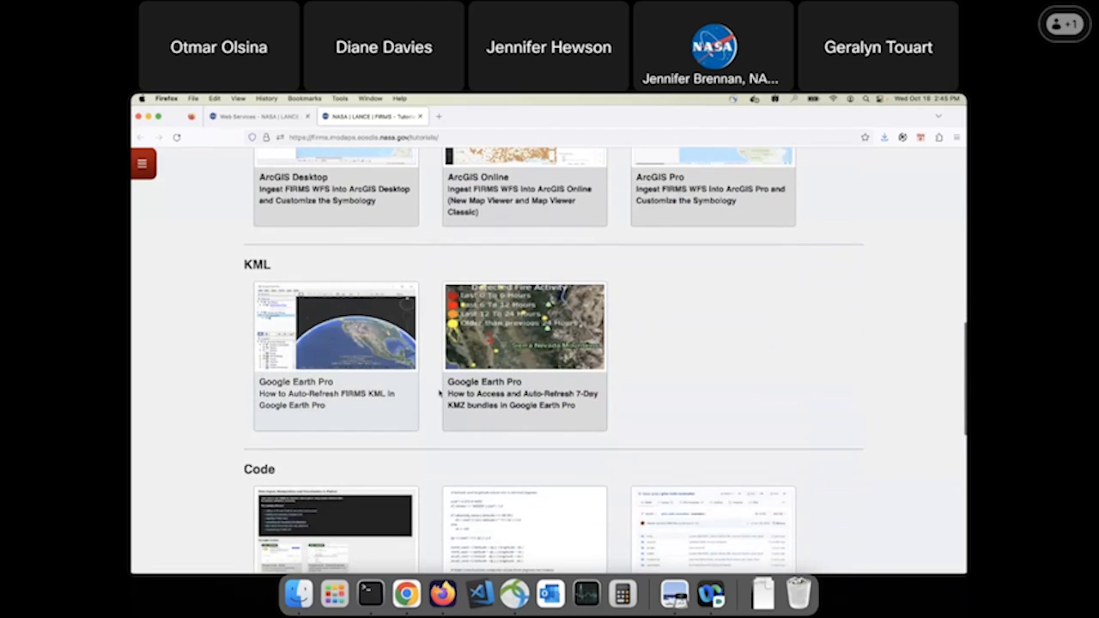
scroll(620, 390, down, 3)
scroll(620, 390, down, 1)
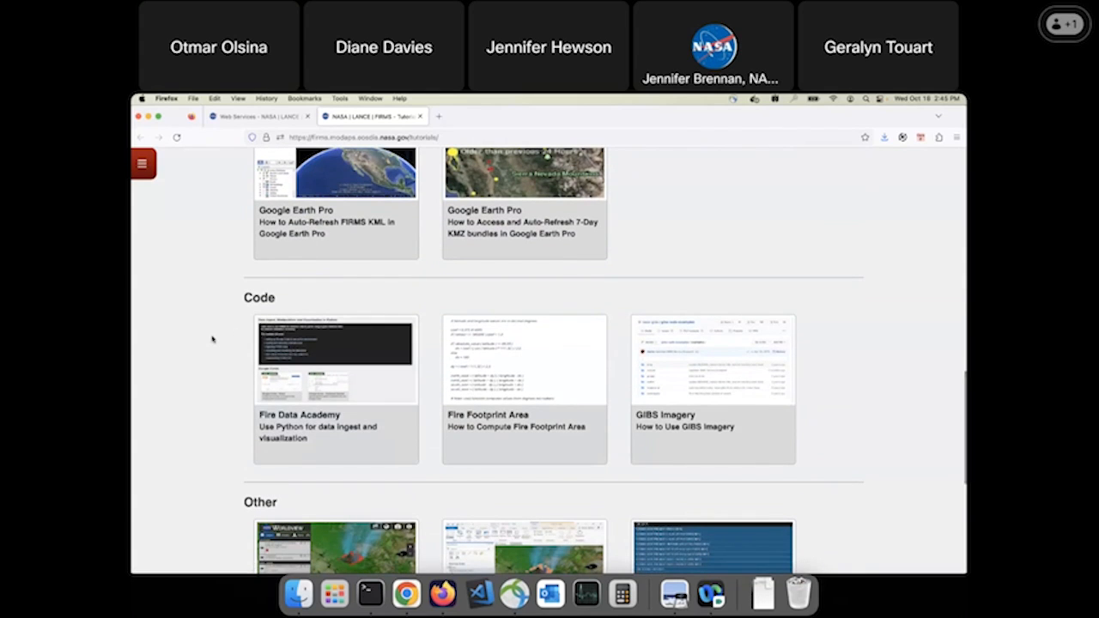
scroll(213, 340, down, 3)
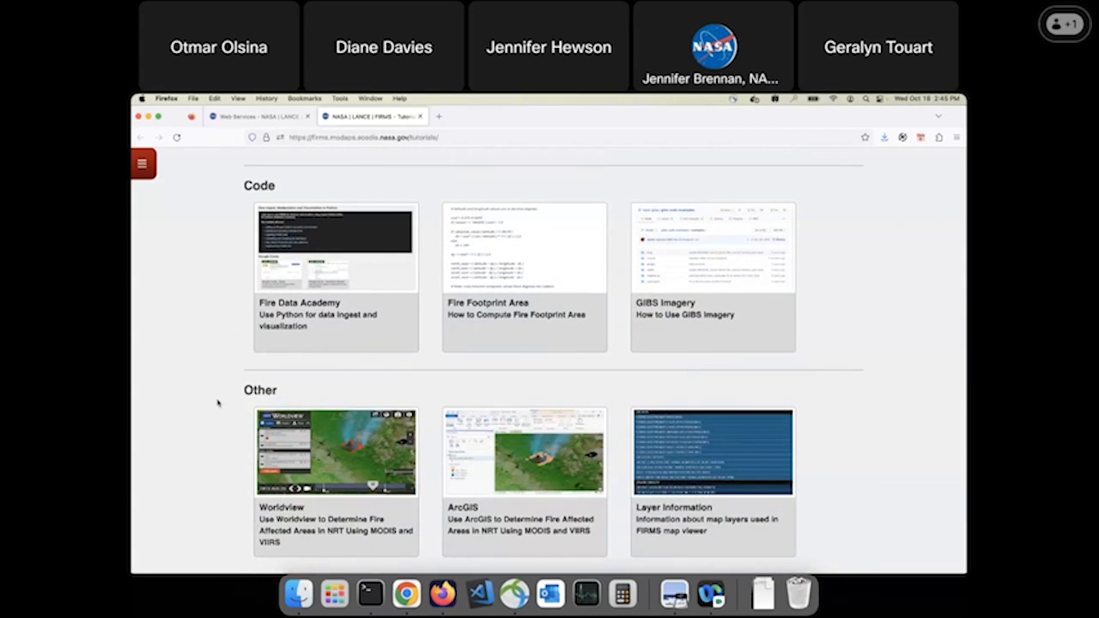
scroll(218, 403, up, 1)
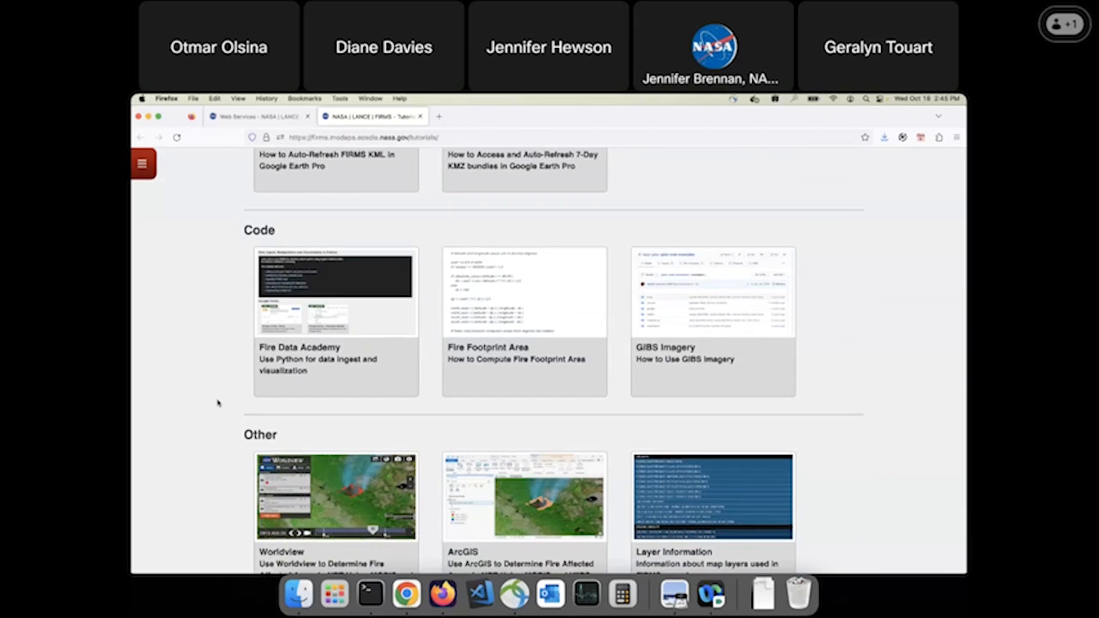
- Switch back to the Web Services tab after browsing the tutorial sections
click(254, 117)
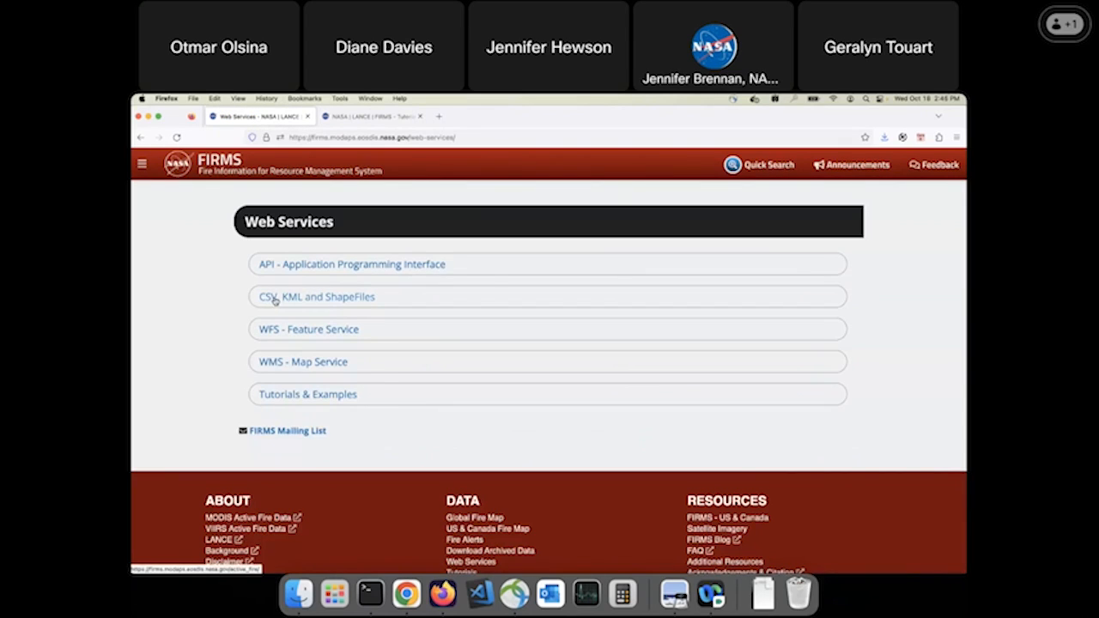
click(329, 301)
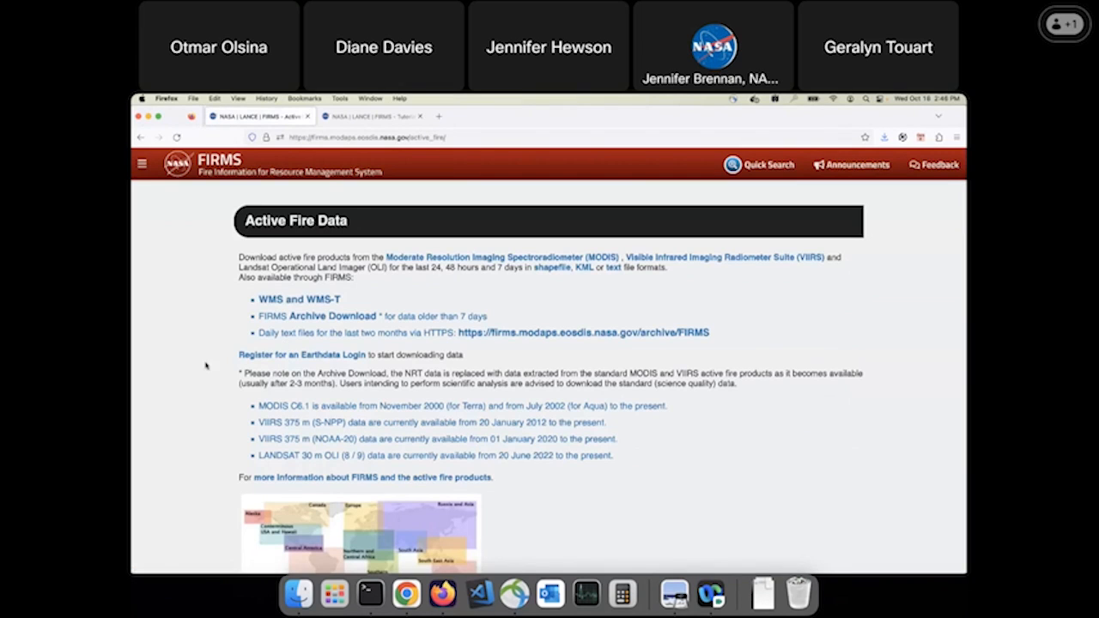
scroll(199, 369, down, 3)
scroll(198, 369, down, 2)
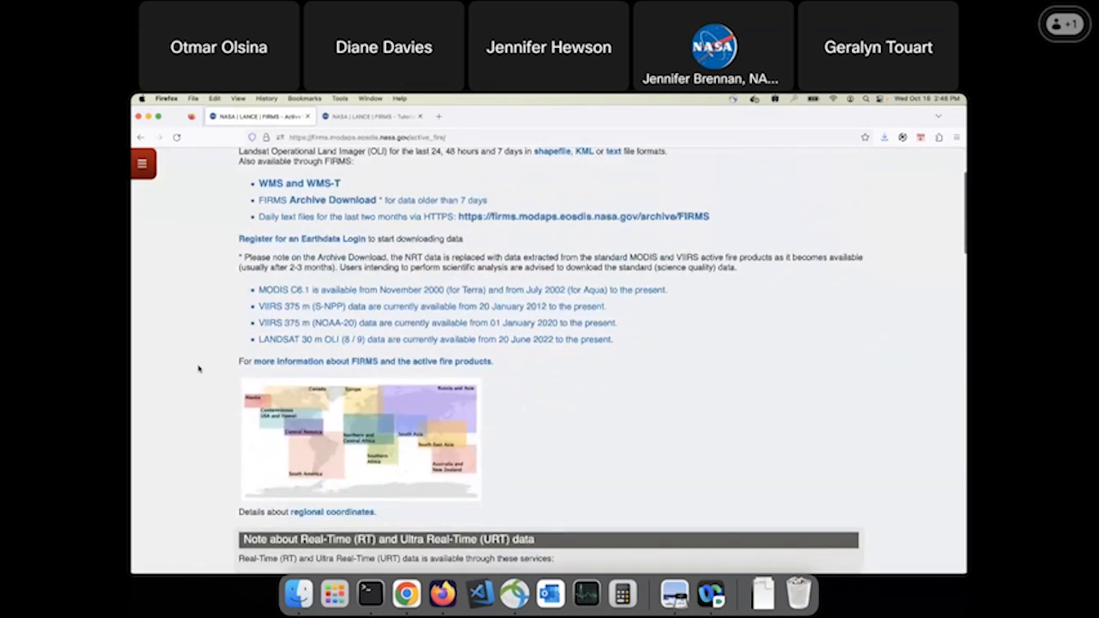
scroll(199, 369, down, 3)
scroll(198, 369, down, 2)
scroll(198, 369, down, 2)
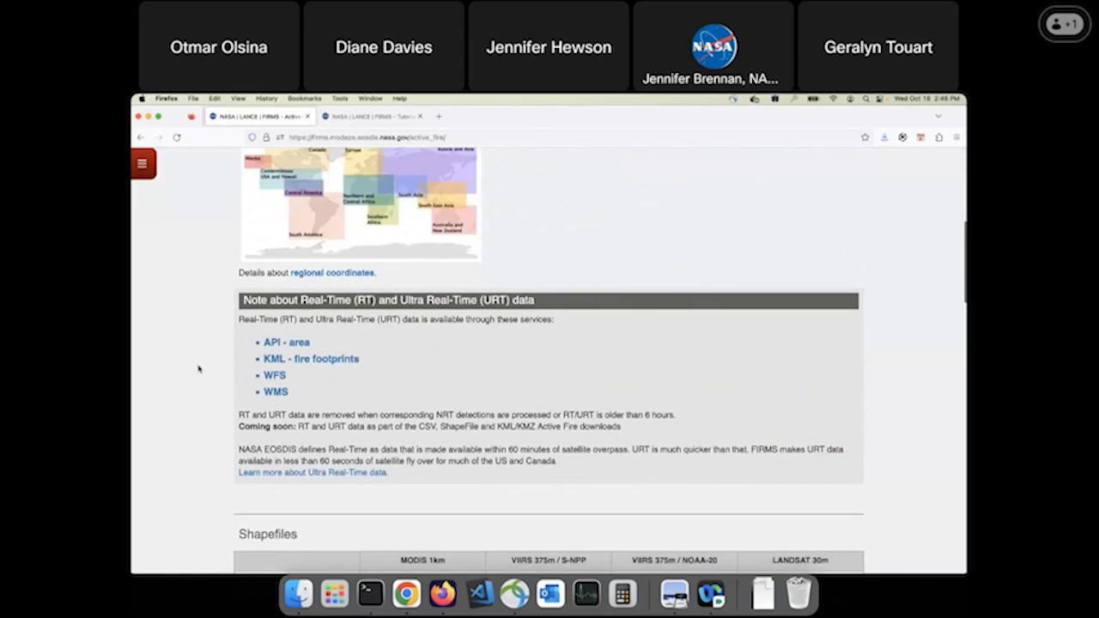
scroll(199, 369, down, 3)
scroll(199, 369, down, 2)
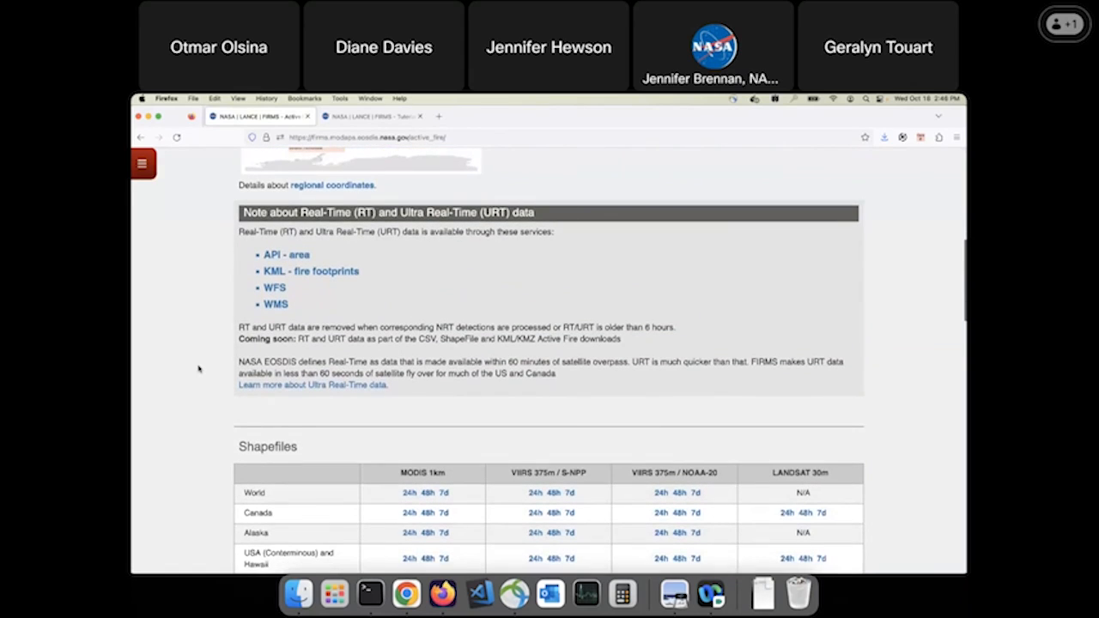
scroll(198, 369, down, 2)
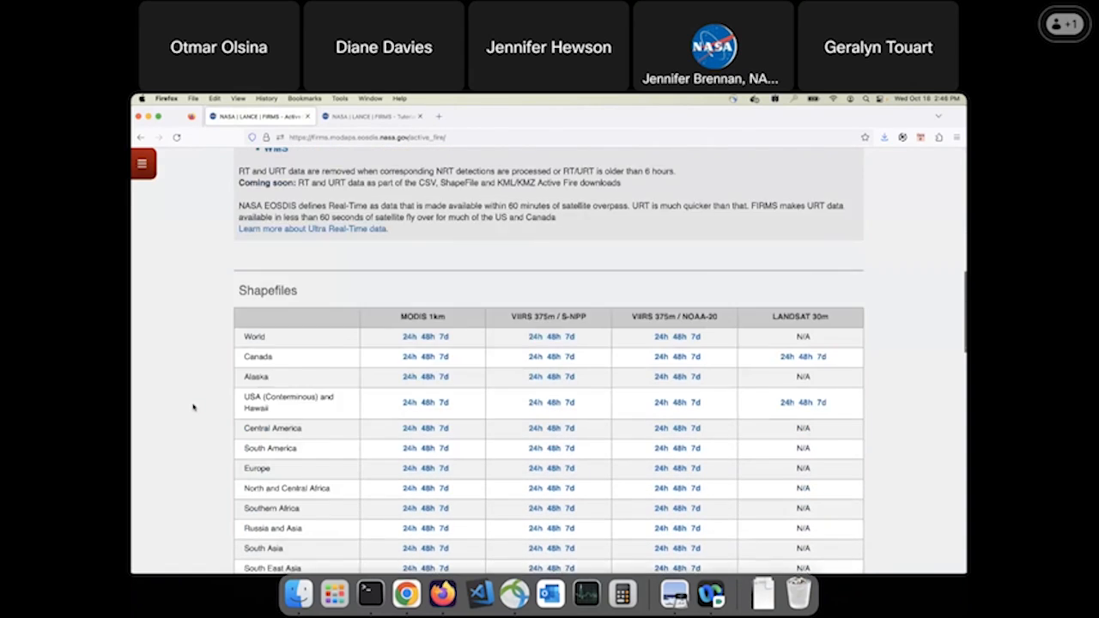
scroll(194, 407, down, 2)
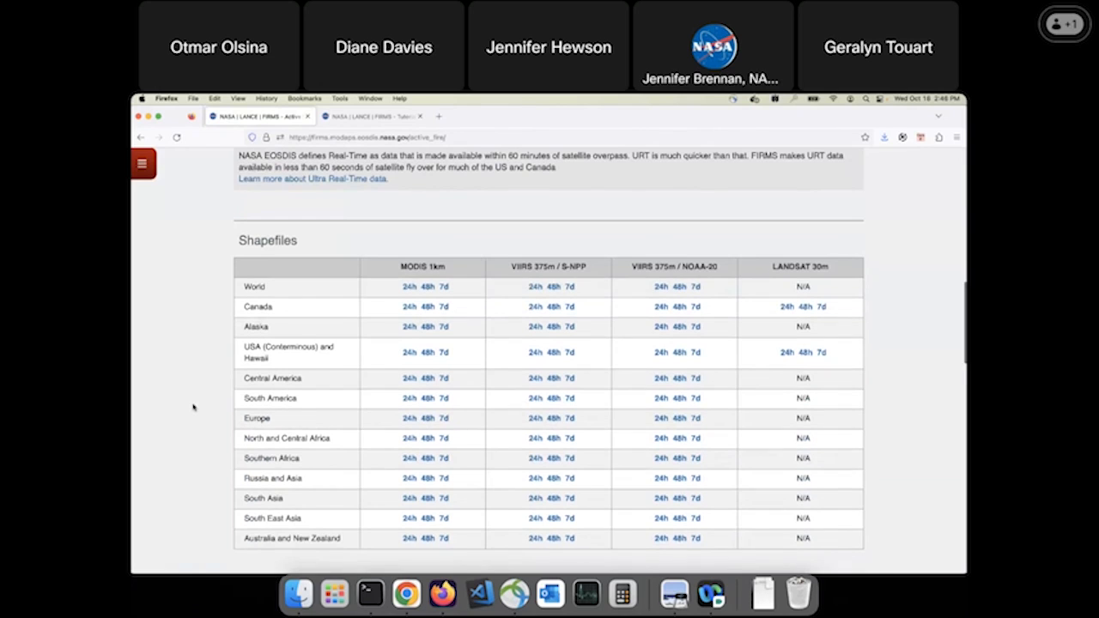
scroll(194, 408, down, 1)
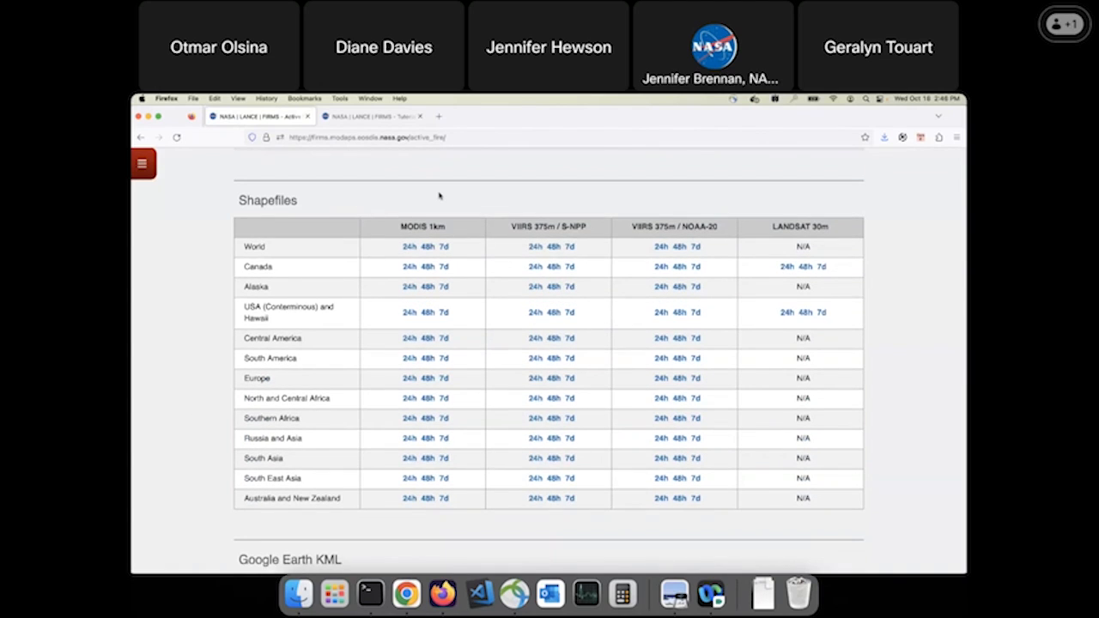
double_click(257, 200)
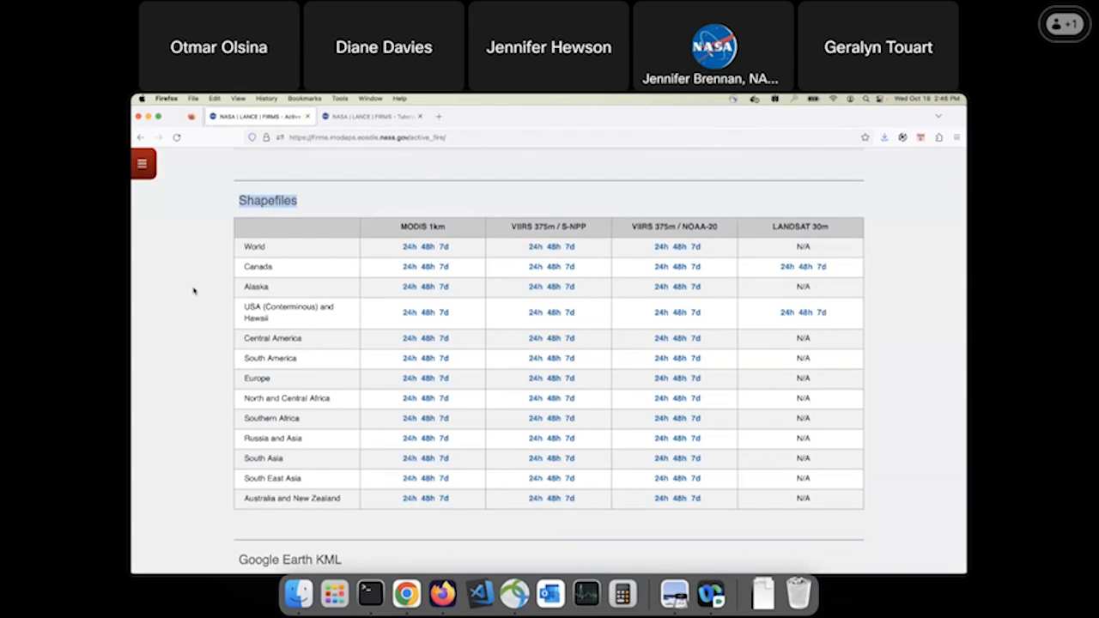
scroll(194, 291, down, 4)
scroll(195, 291, down, 4)
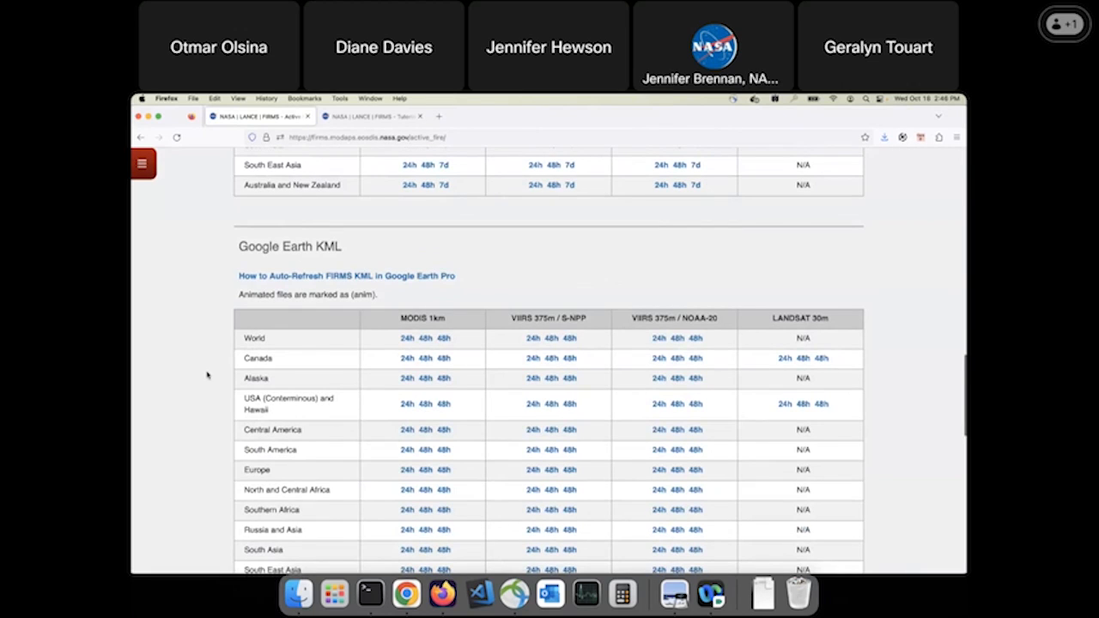
scroll(207, 376, down, 3)
scroll(206, 375, down, 3)
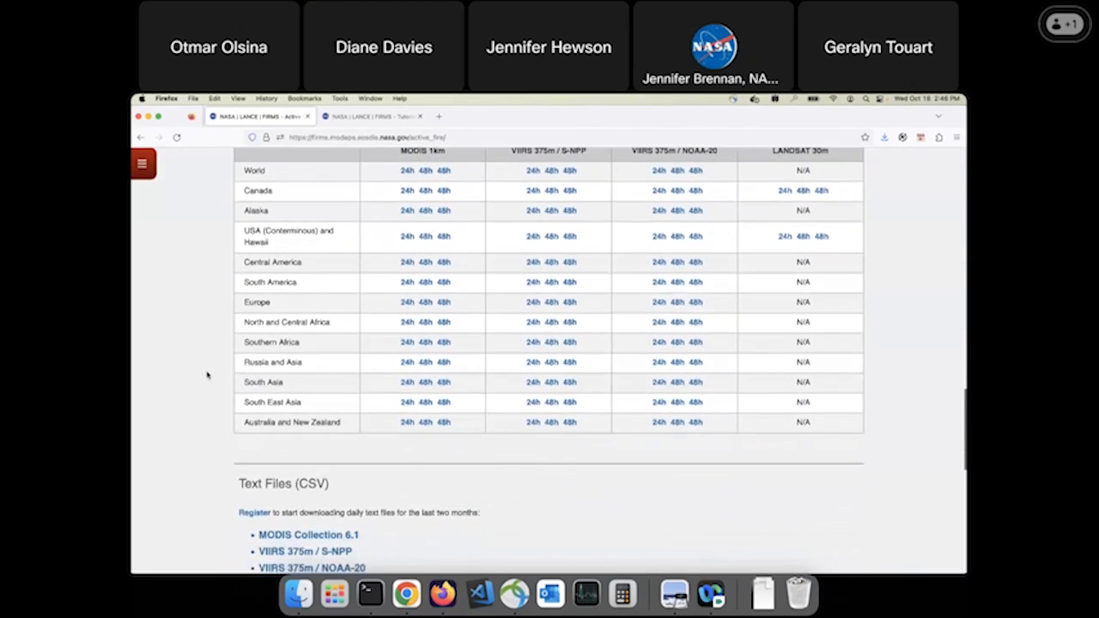
scroll(207, 375, down, 2)
scroll(206, 375, down, 3)
scroll(207, 375, down, 3)
scroll(207, 375, down, 2)
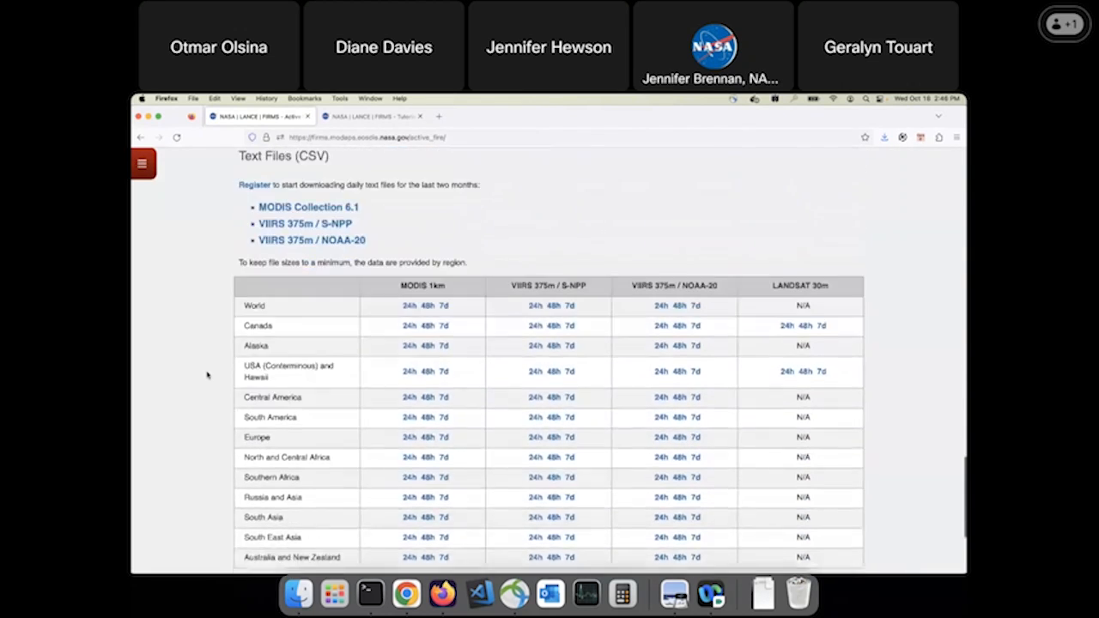
scroll(207, 376, down, 2)
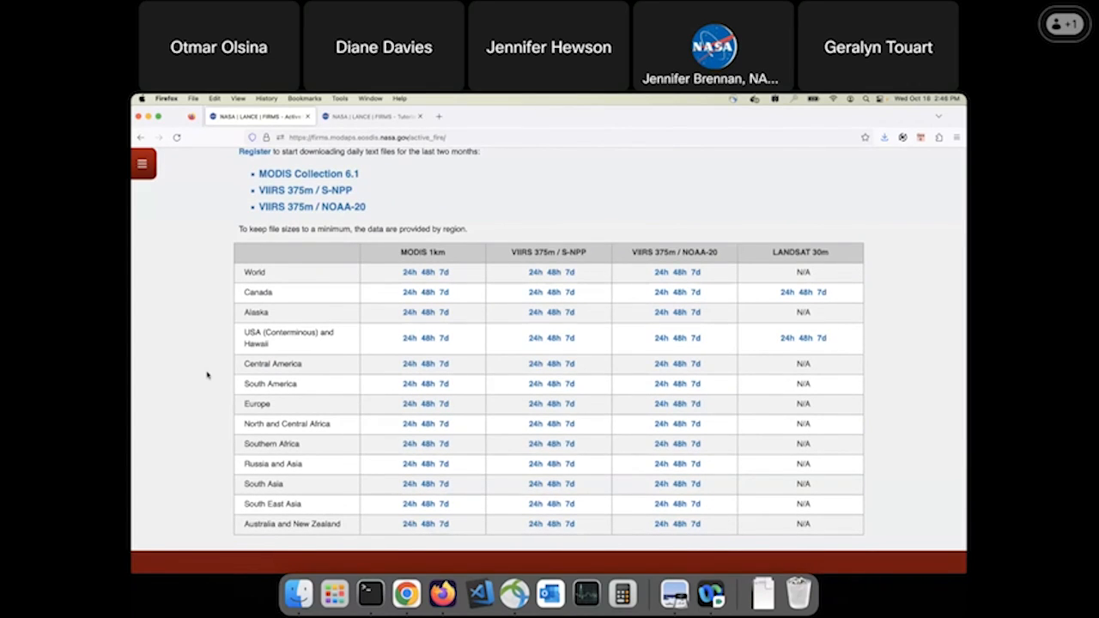
click(140, 137)
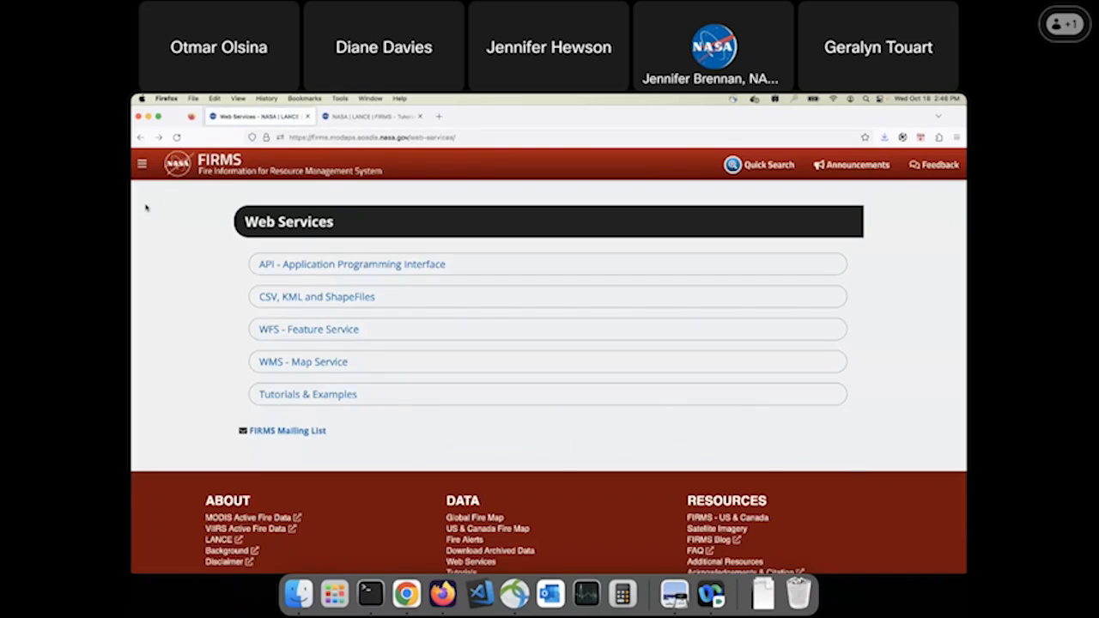
click(284, 364)
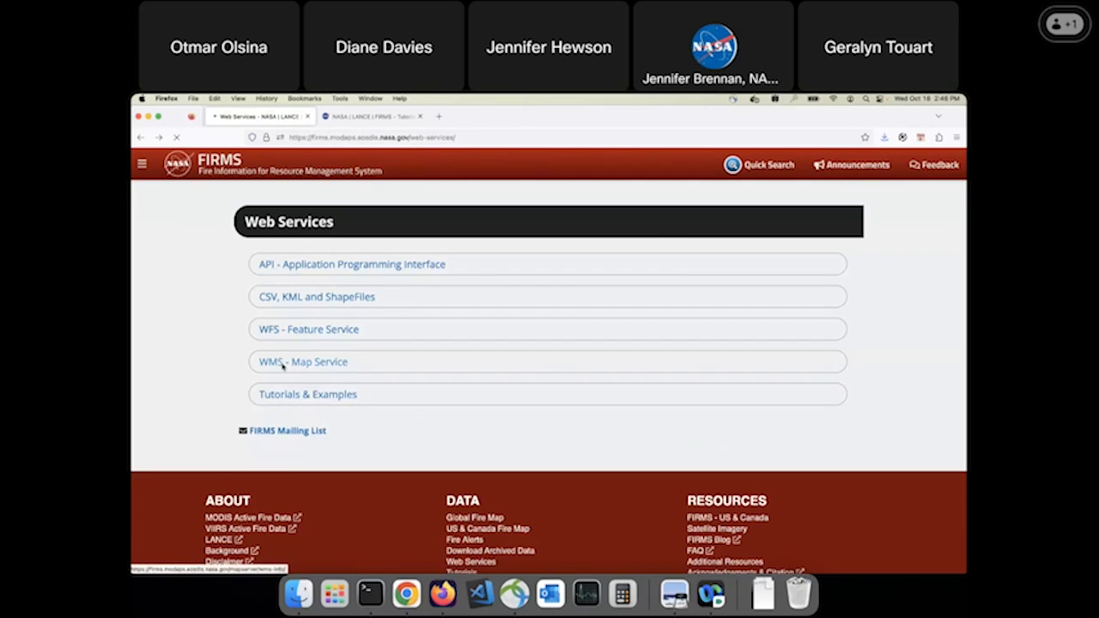
scroll(204, 369, down, 3)
scroll(204, 370, down, 2)
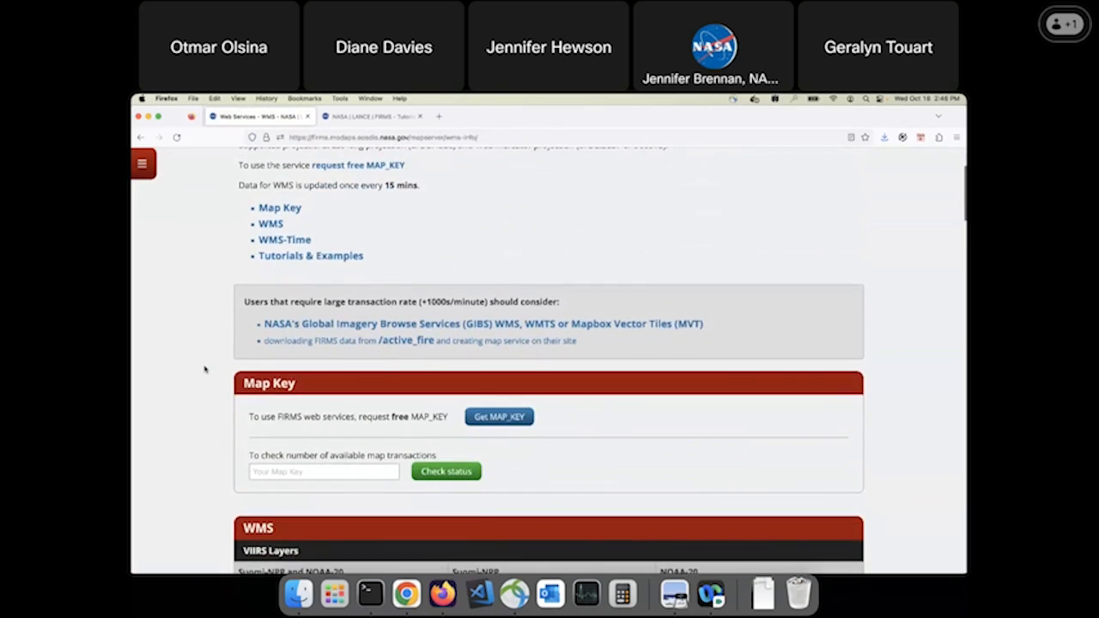
scroll(205, 370, down, 1)
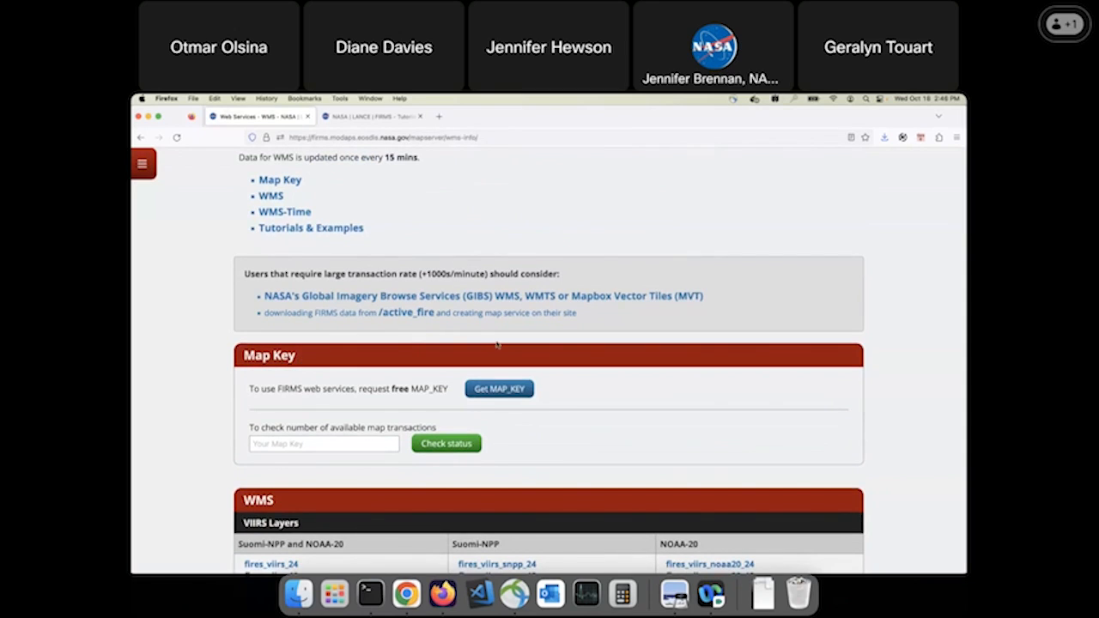
- Start a map key request, then view the map_key_example email and select its MAP KEY string
click(503, 390)
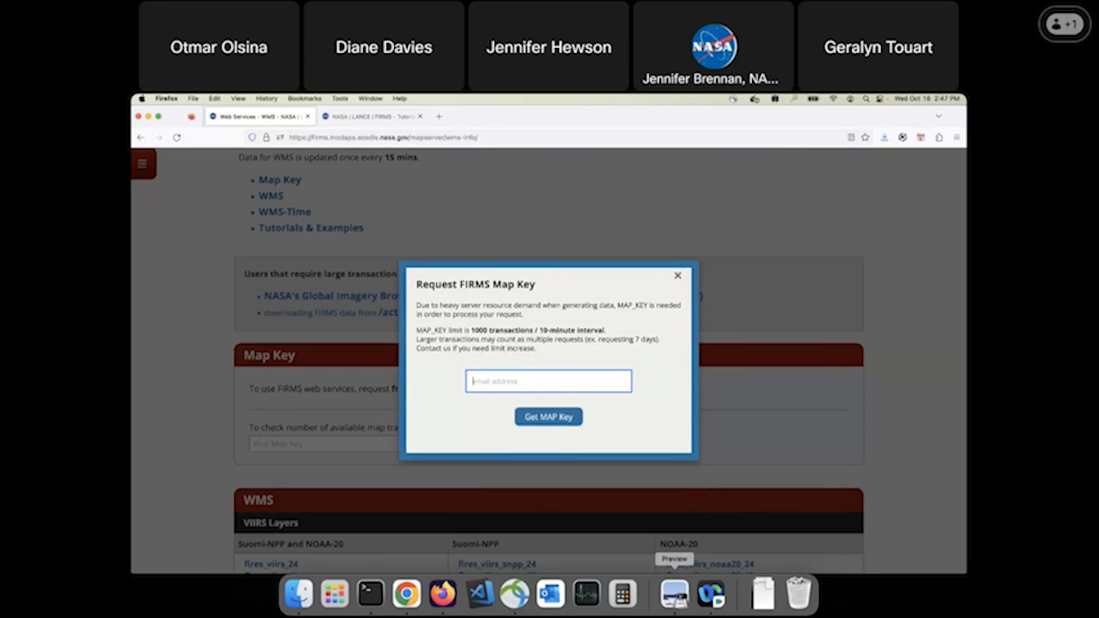
click(674, 593)
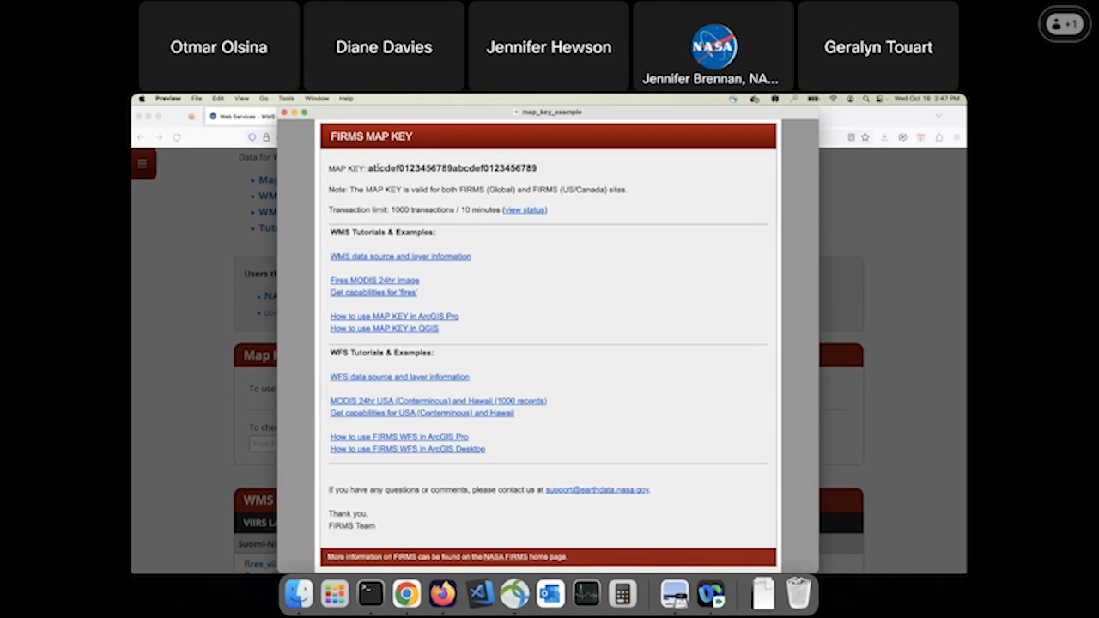
double_click(454, 169)
key(super+c)
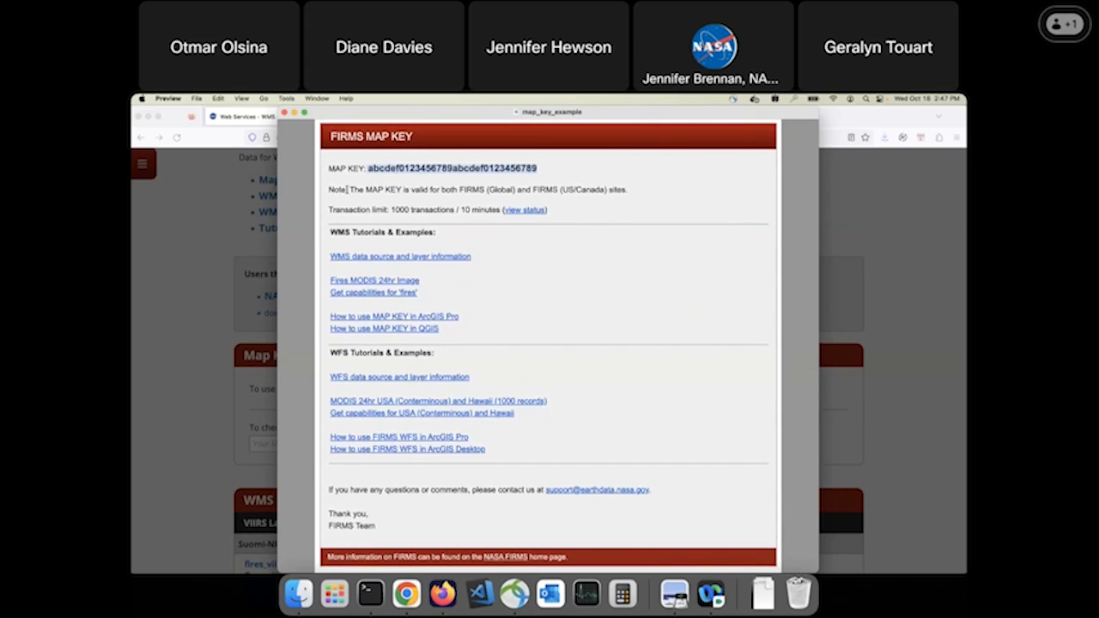
- Close the key email and request dialog, preview the fires_viirs_24 image, then head to the VIIRS capabilities document
click(203, 250)
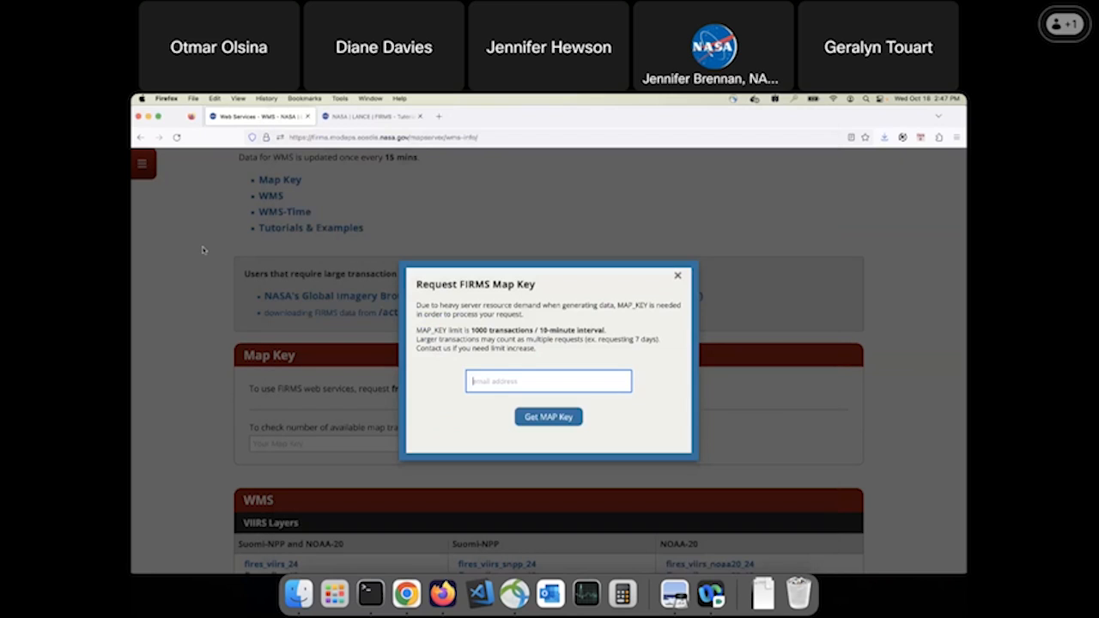
click(678, 275)
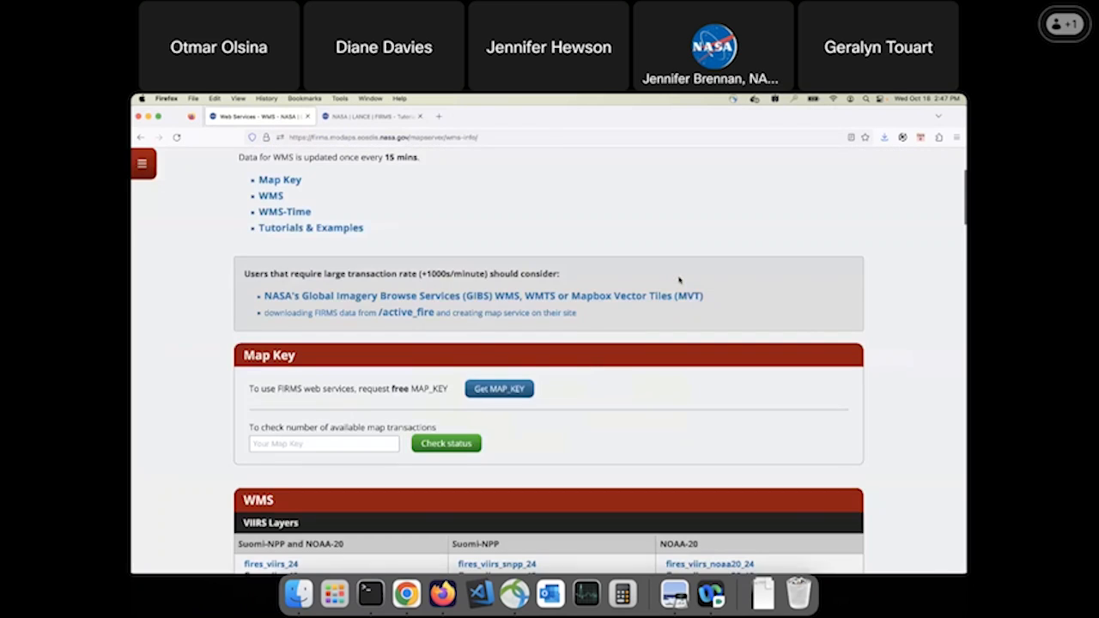
scroll(591, 367, down, 4)
scroll(591, 367, down, 2)
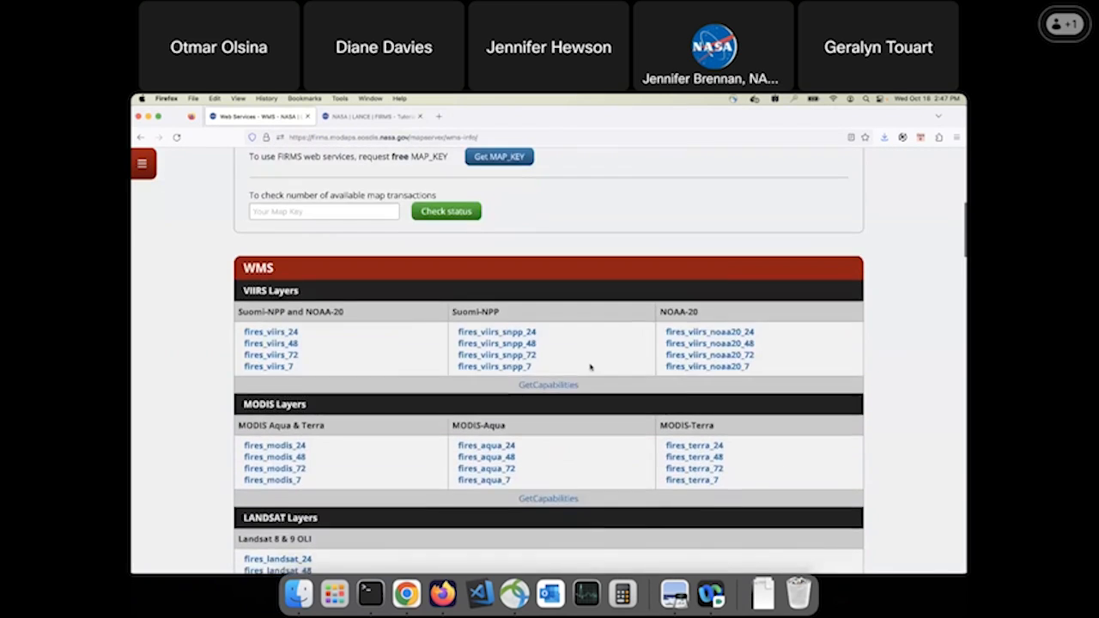
scroll(590, 367, down, 2)
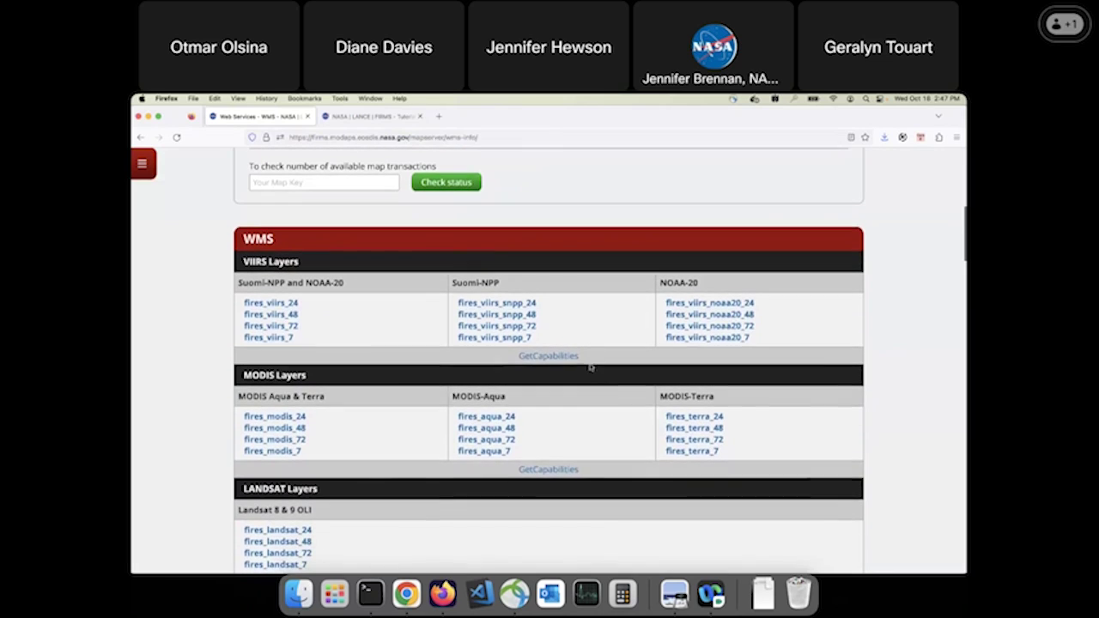
click(292, 304)
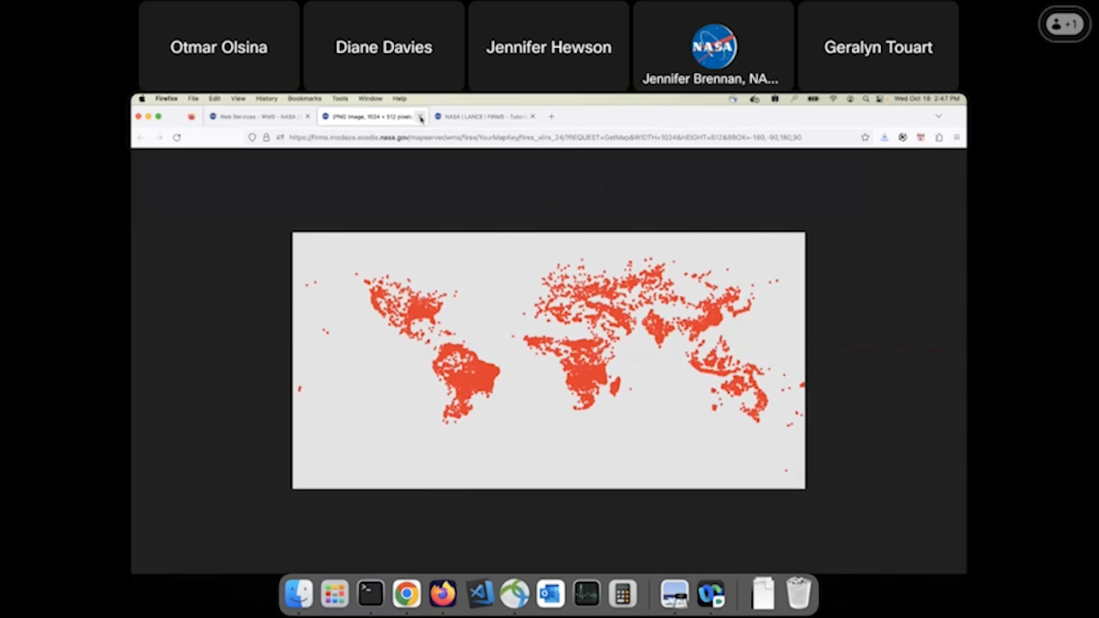
click(420, 117)
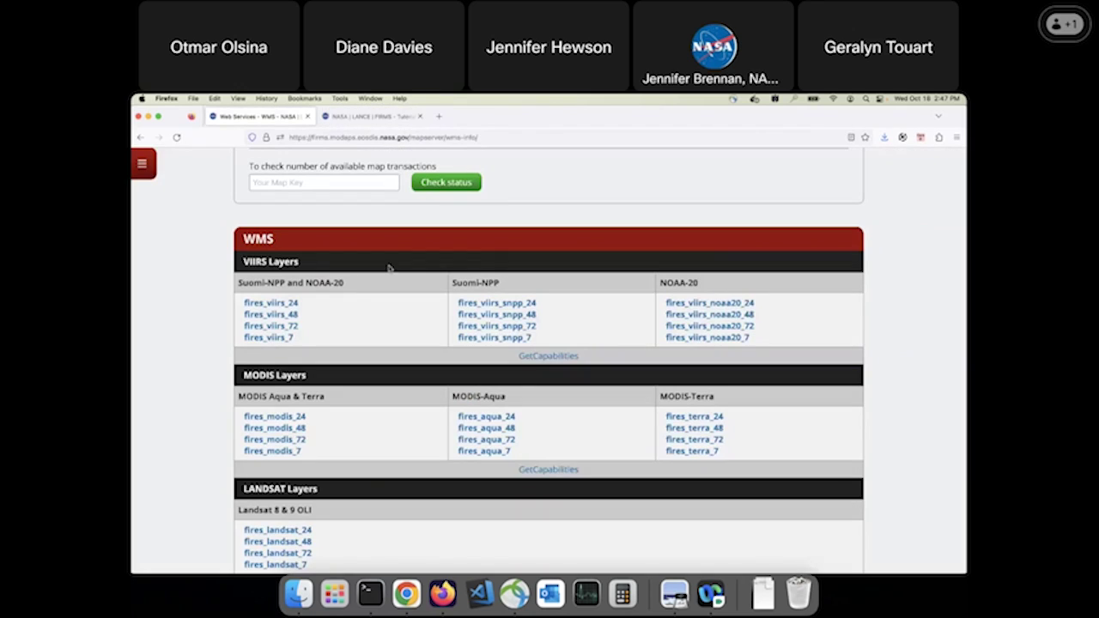
click(539, 357)
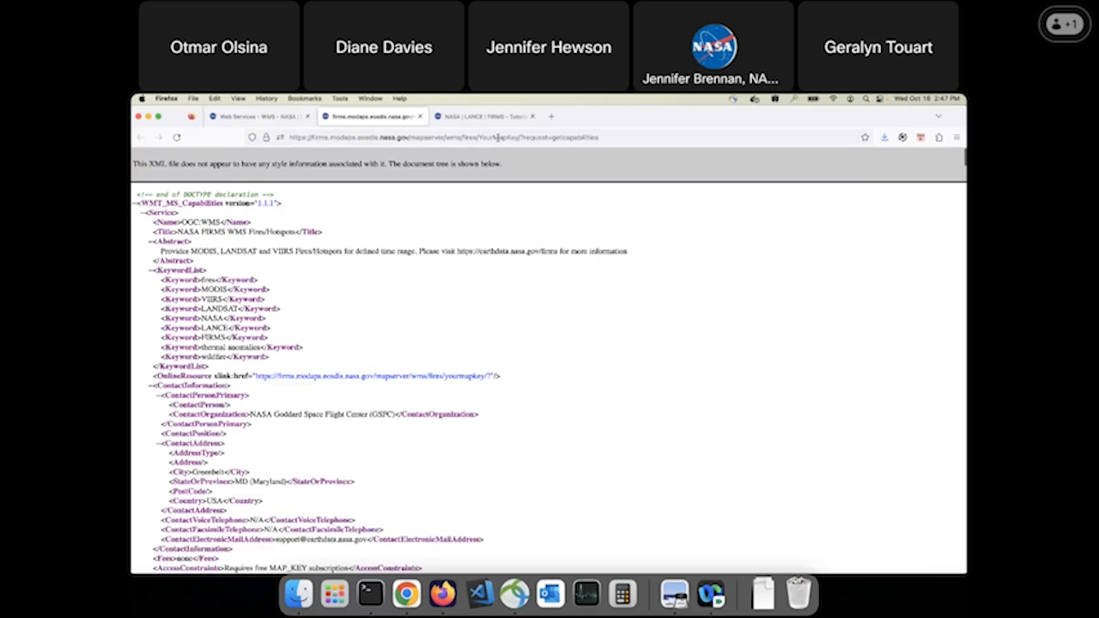
- Replace YourMapKey in the GetCapabilities URL with the example key, copy the address and switch to Chrome
double_click(498, 138)
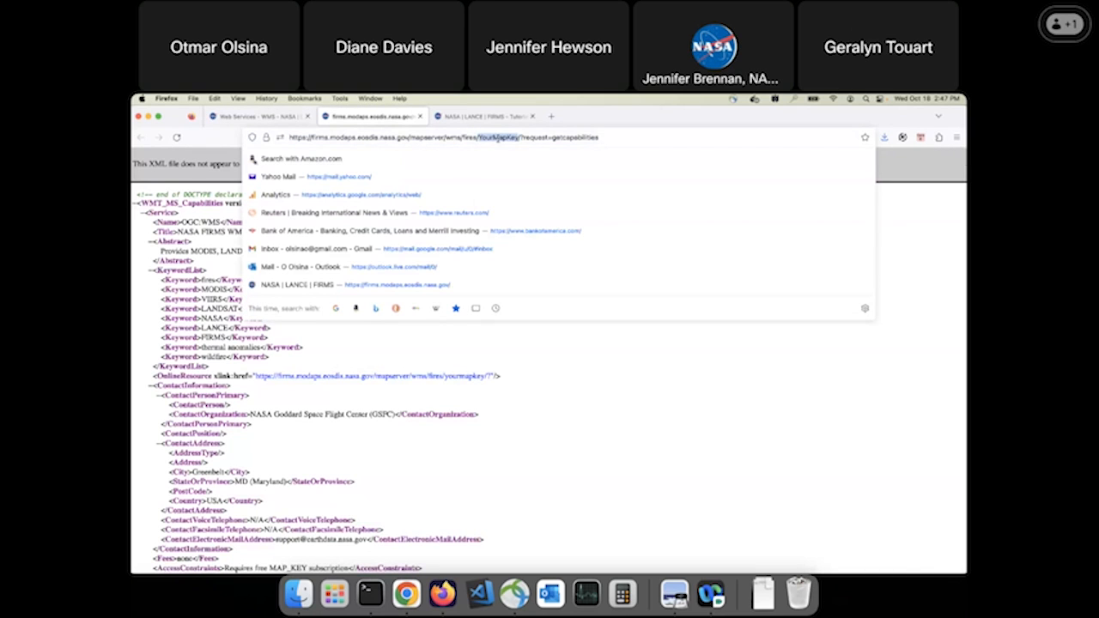
key(super+v)
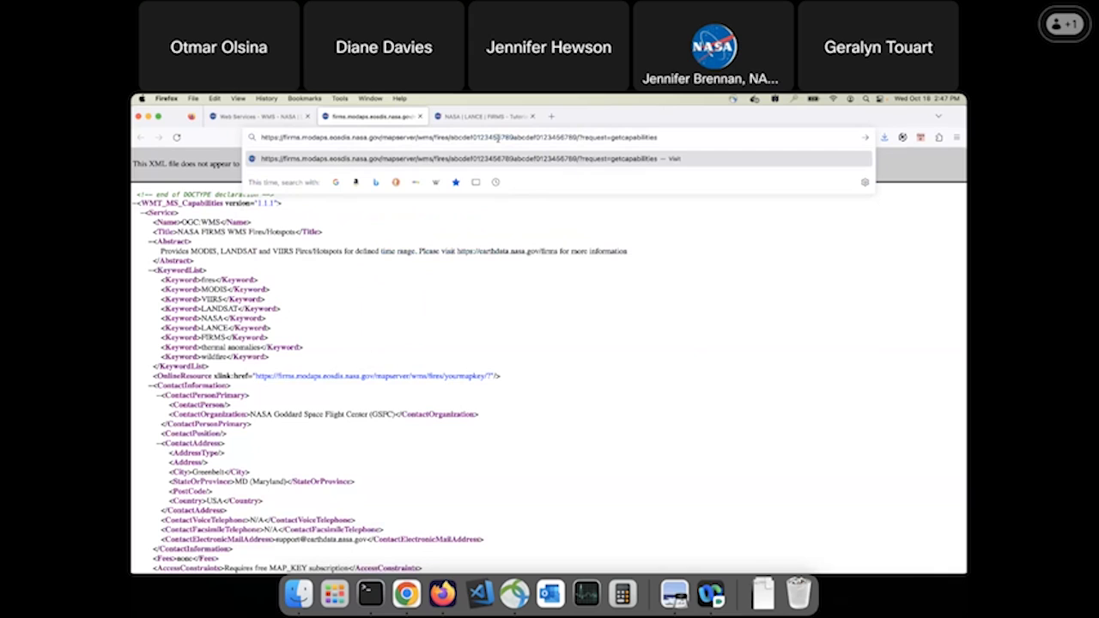
key(super+a)
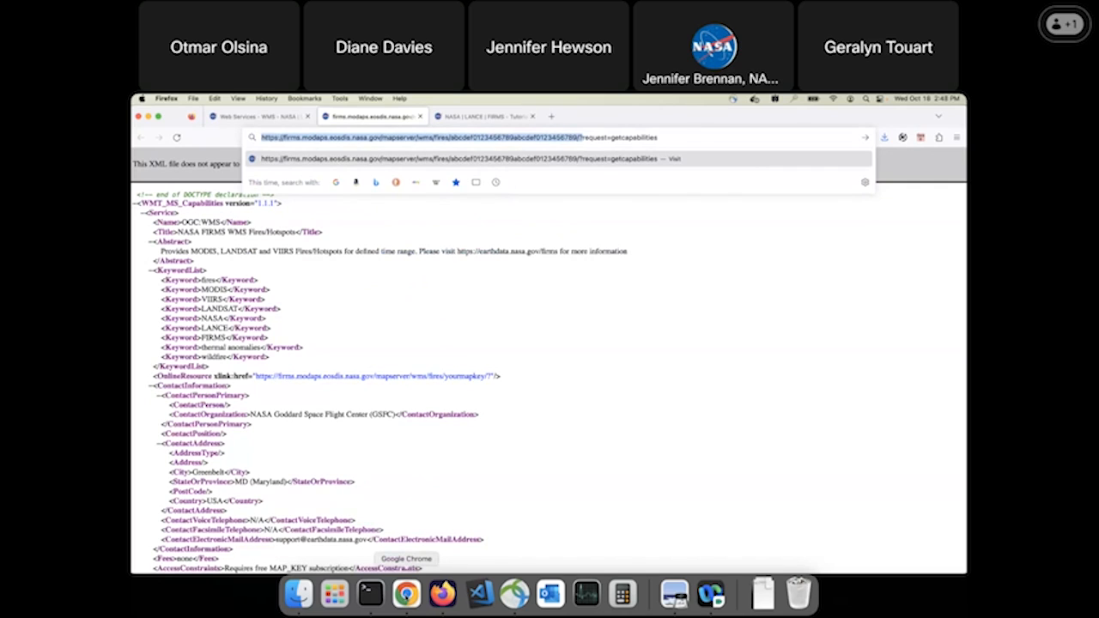
click(407, 593)
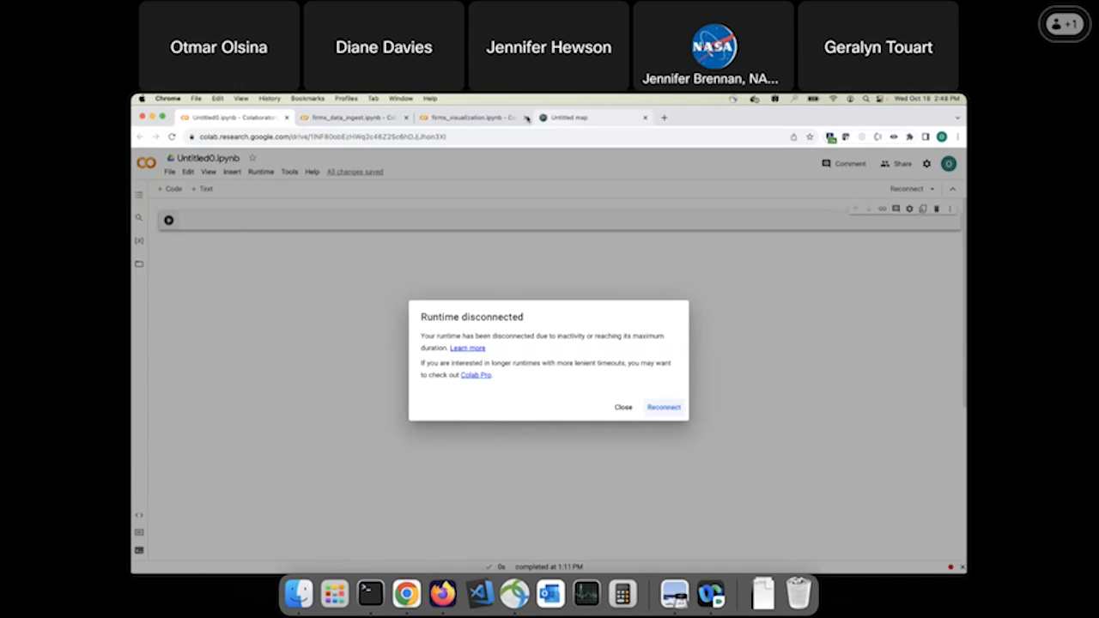
- On the untitled ArcGIS map, add a layer from URL using the pasted FIRMS WMS address and continue to layer selection
click(569, 117)
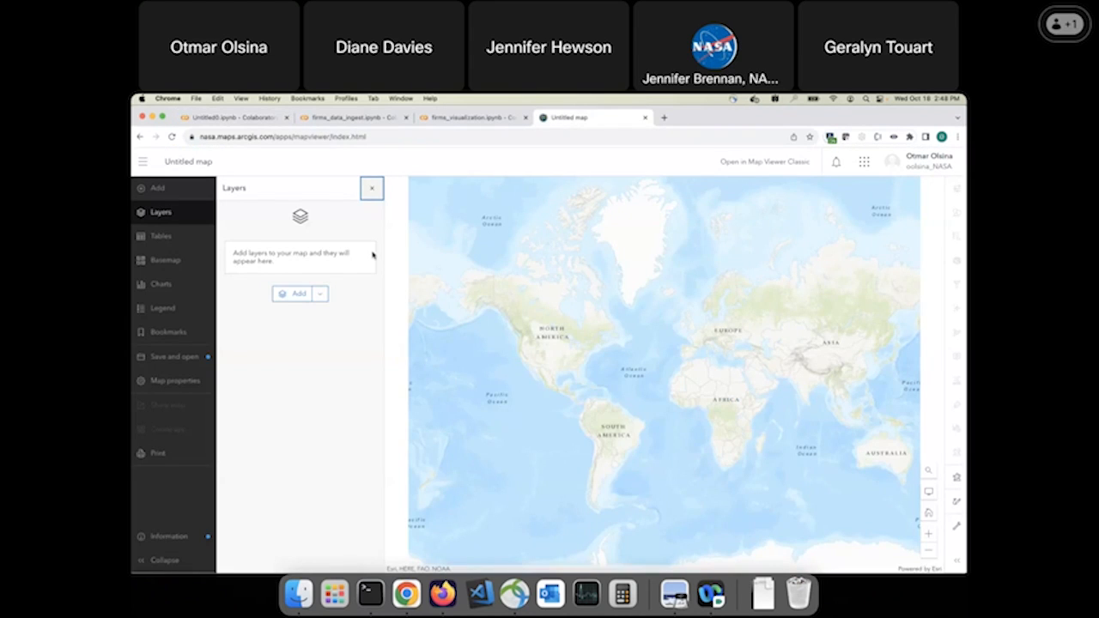
click(181, 194)
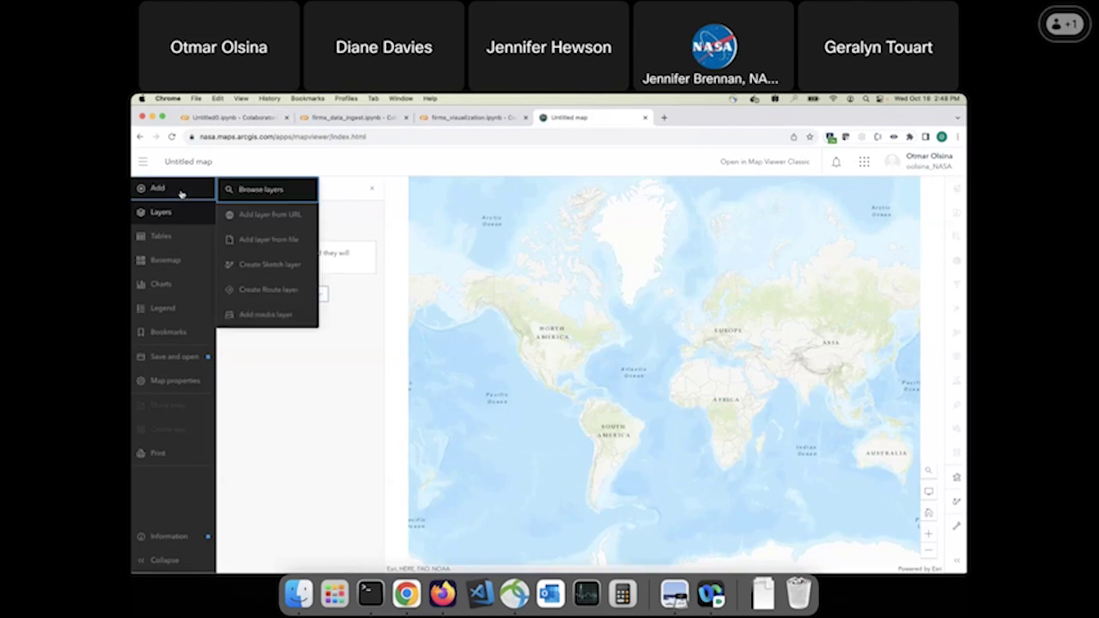
click(281, 218)
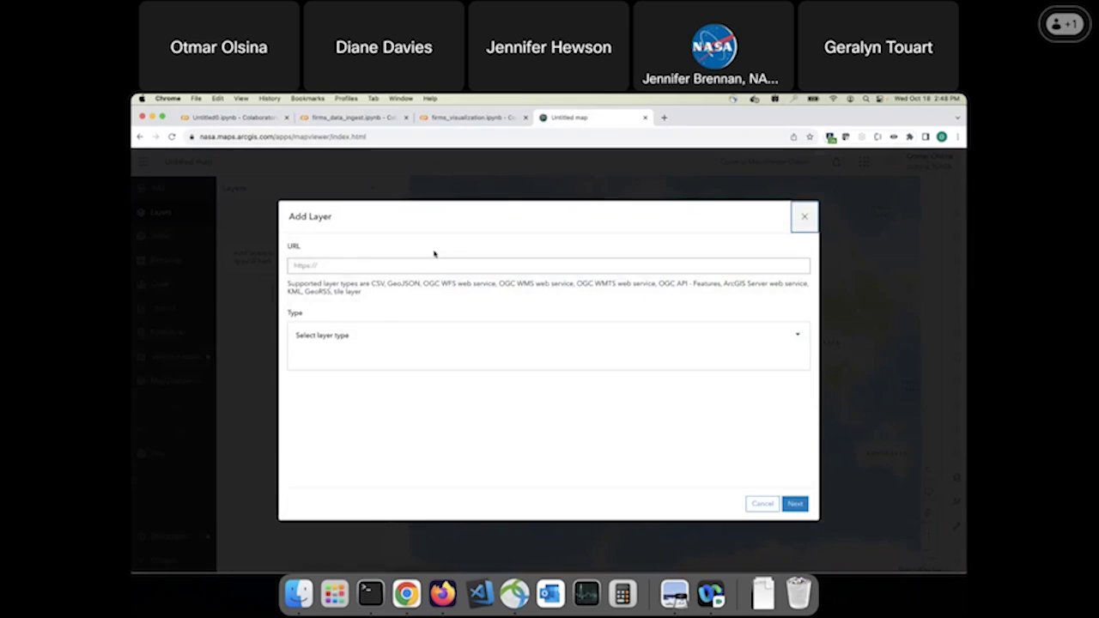
click(435, 264)
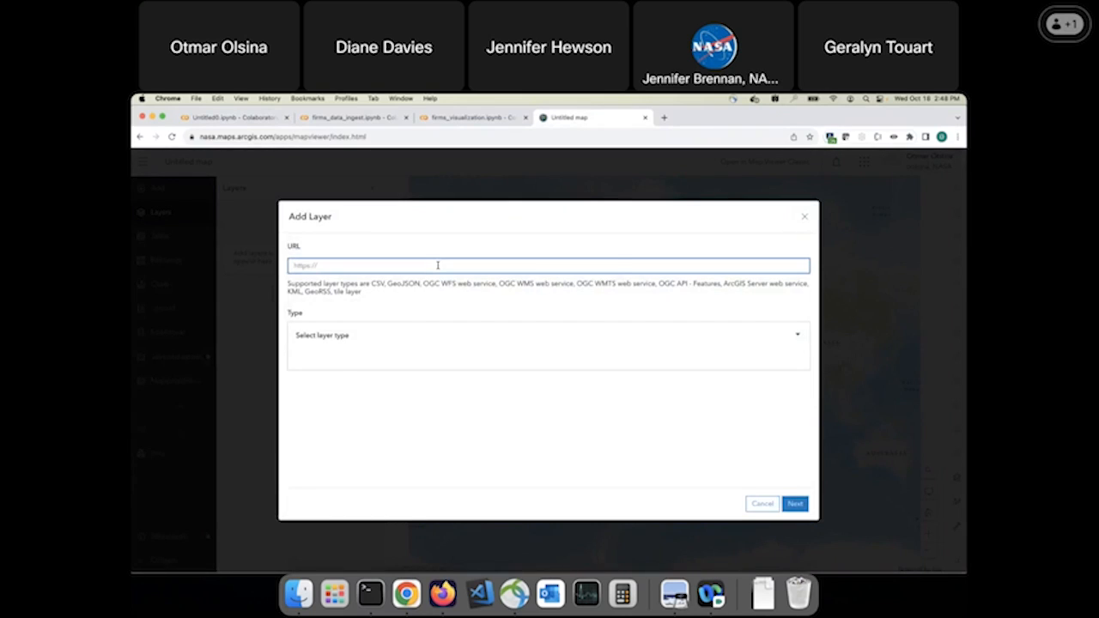
key(super+v)
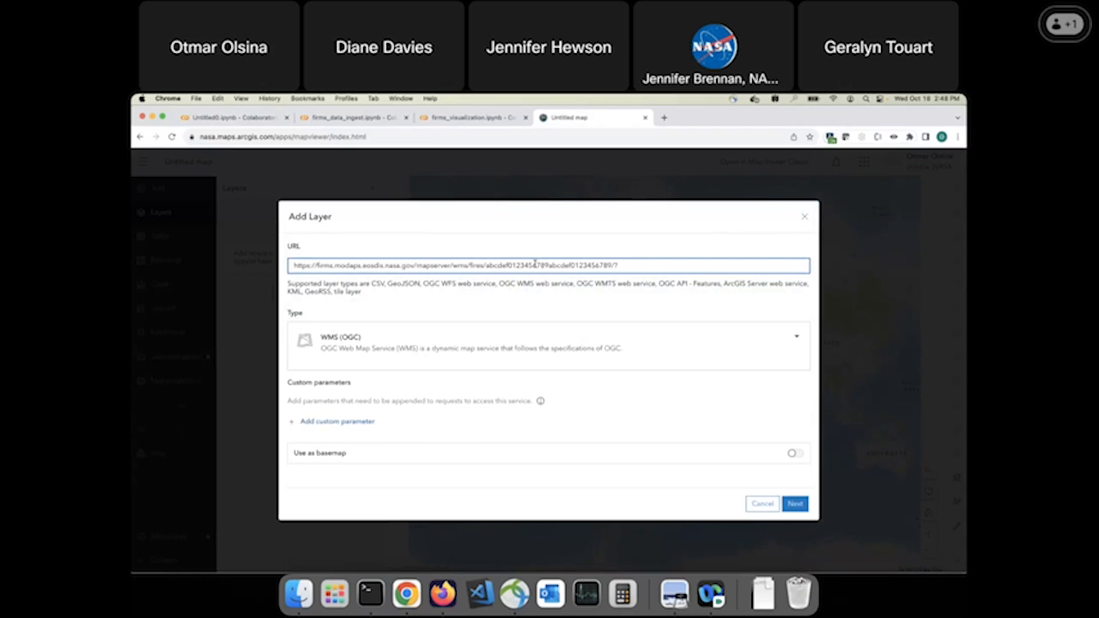
click(794, 503)
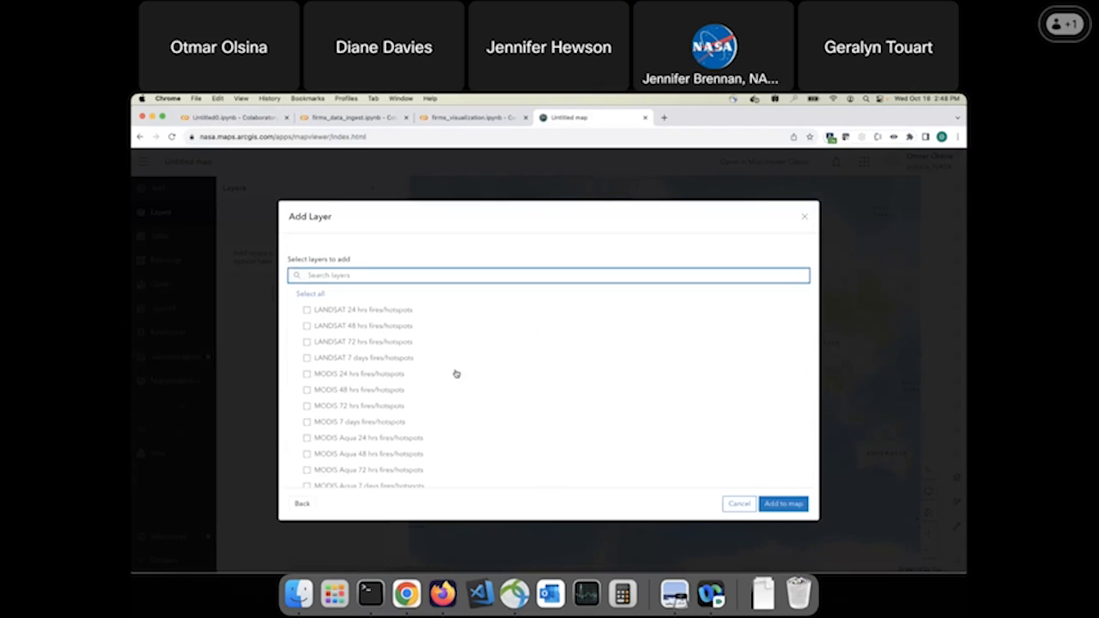
scroll(456, 374, down, 3)
scroll(456, 374, down, 3)
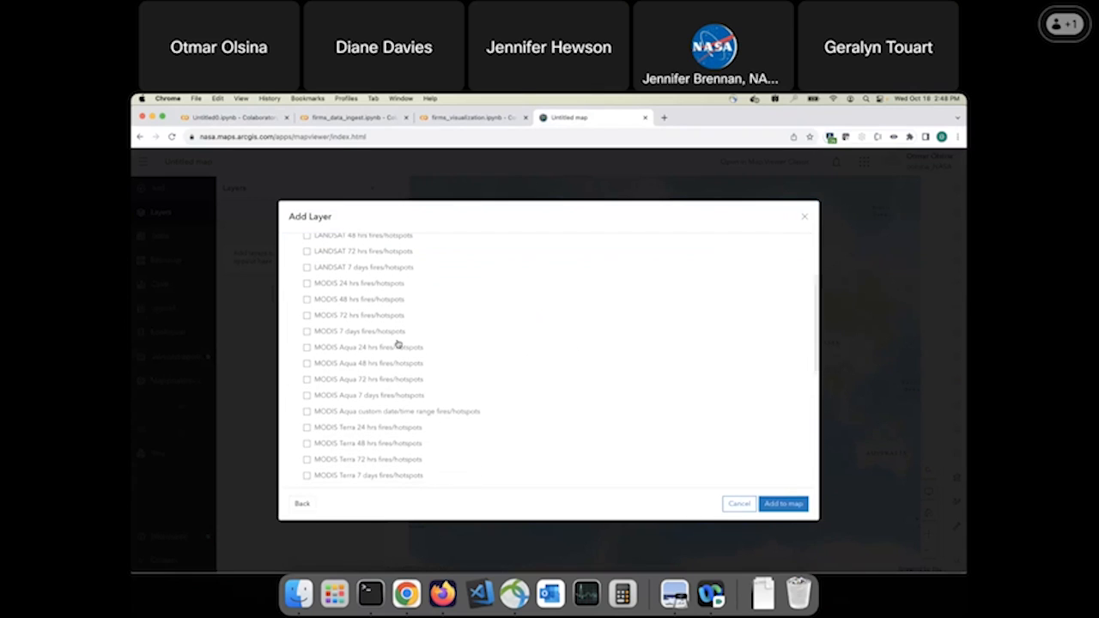
scroll(395, 342, down, 1)
scroll(395, 341, down, 1)
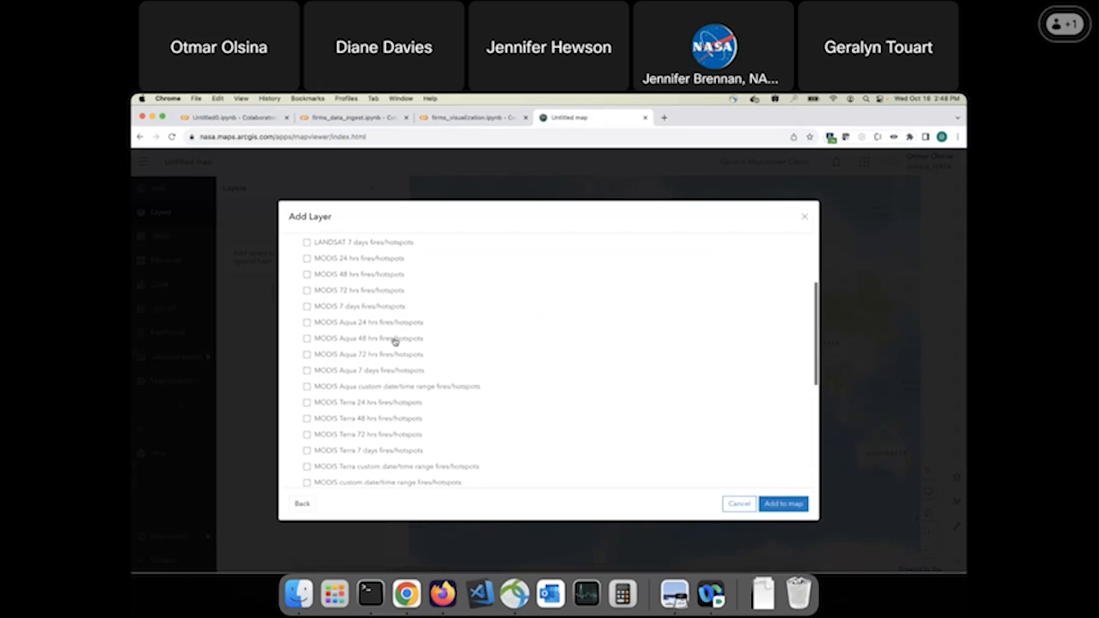
scroll(395, 342, down, 1)
scroll(395, 342, down, 1)
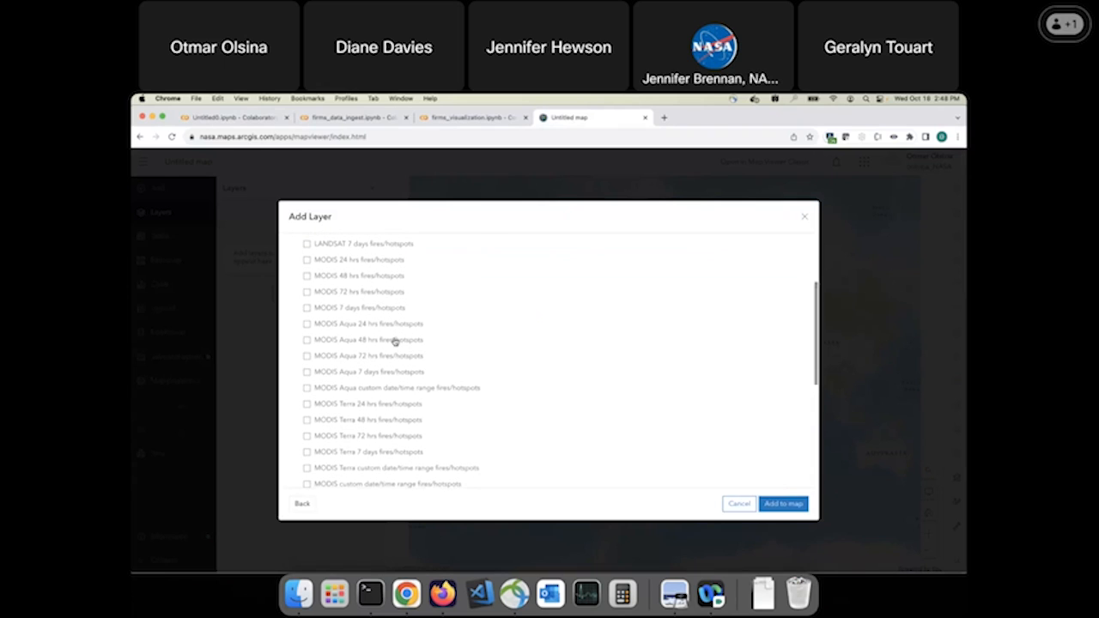
scroll(395, 341, down, 1)
scroll(395, 342, up, 2)
scroll(395, 342, up, 1)
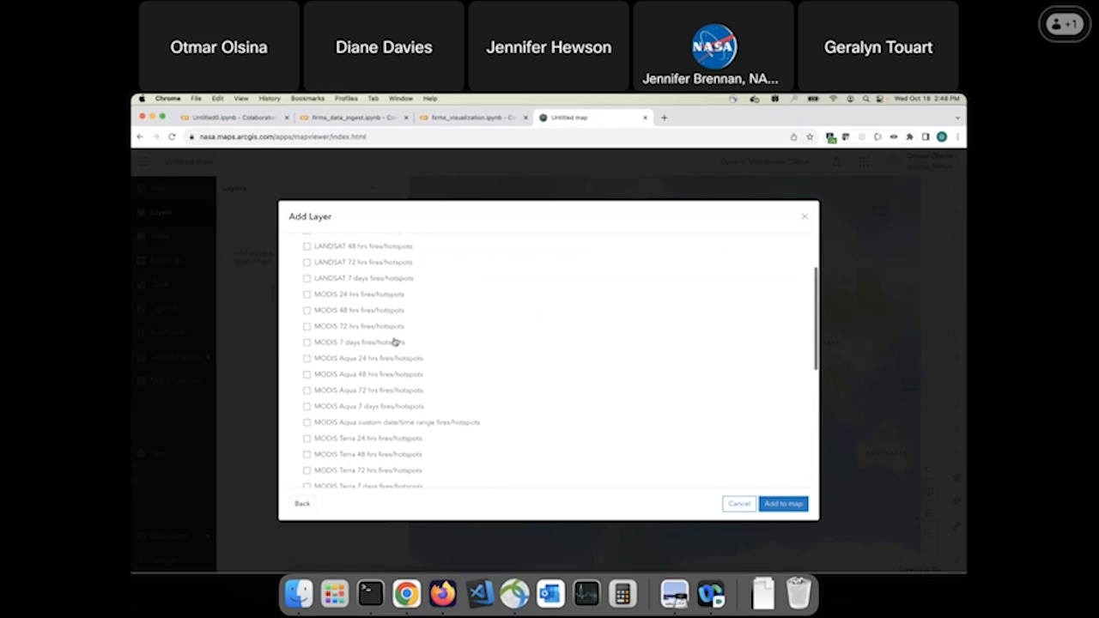
- Tick MODIS 24 hrs fires/hotspots and add it to the map
click(308, 294)
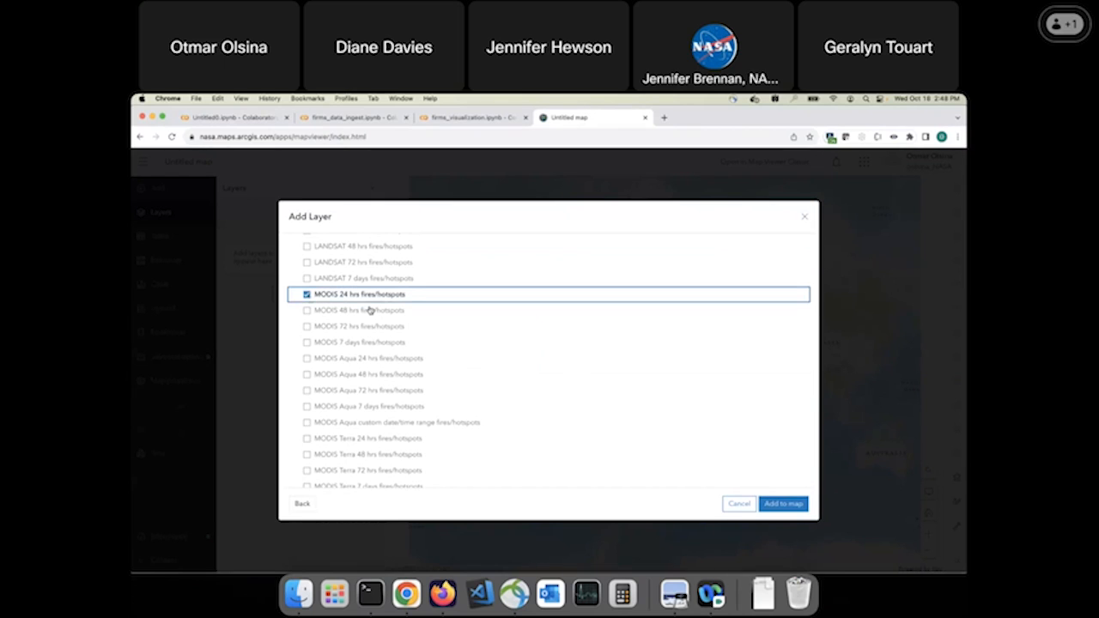
click(784, 503)
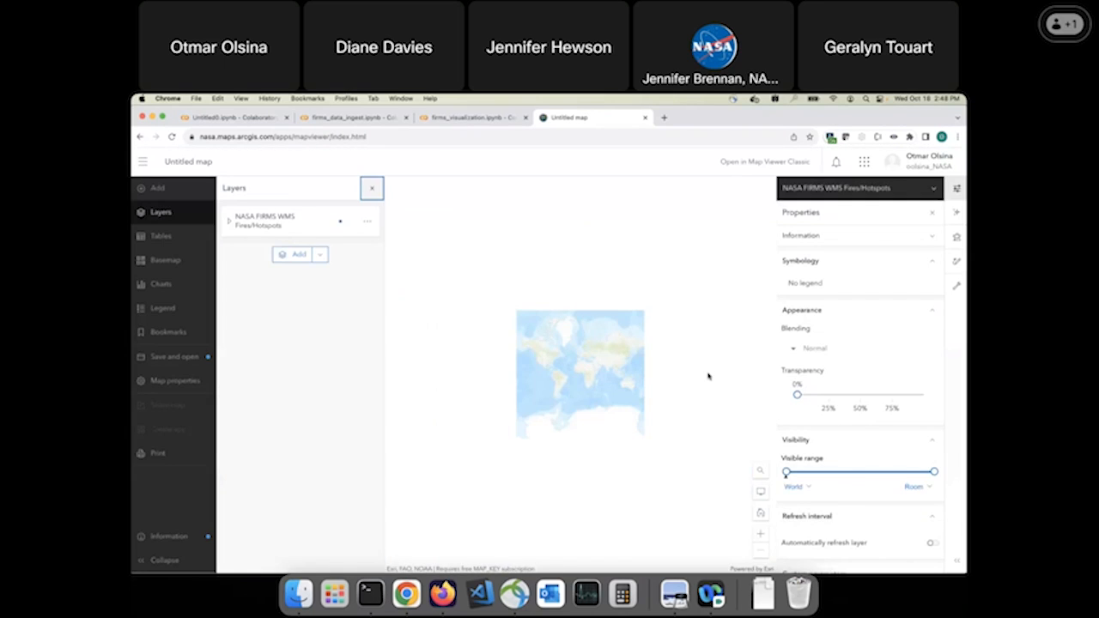
scroll(567, 367, up, 2)
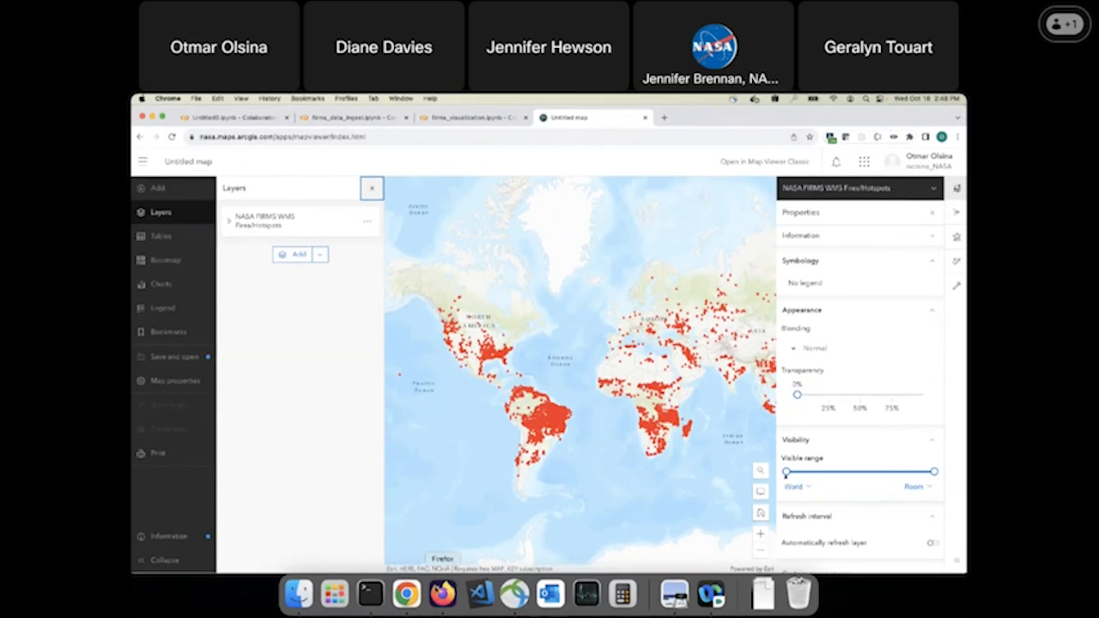
- Return from the capabilities XML to Web Services and enter the WFS - Feature Service page
click(443, 592)
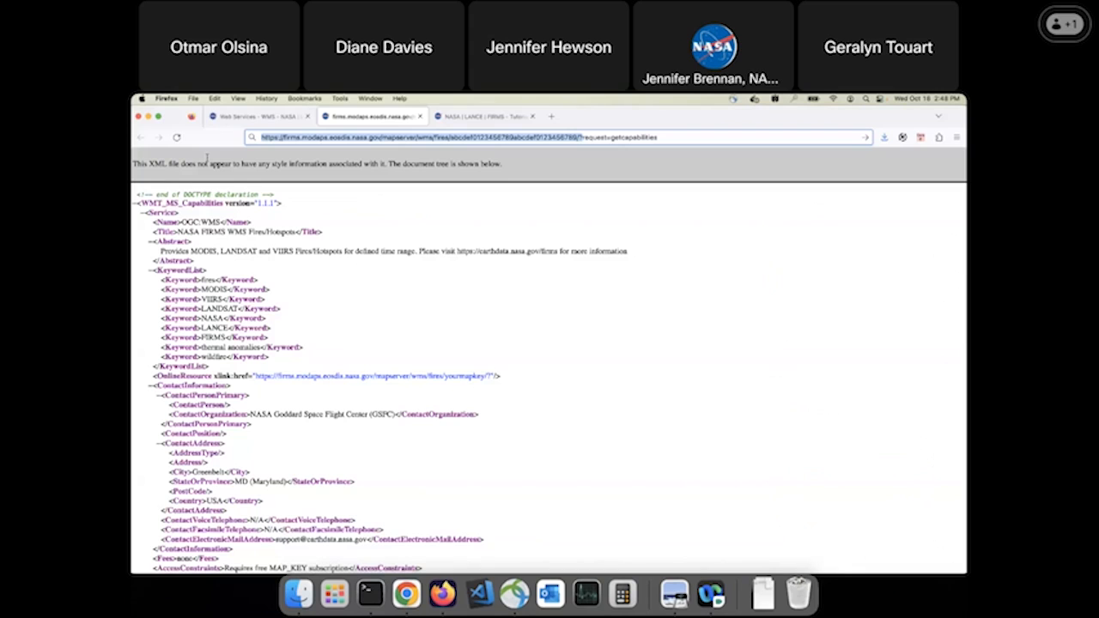
click(140, 138)
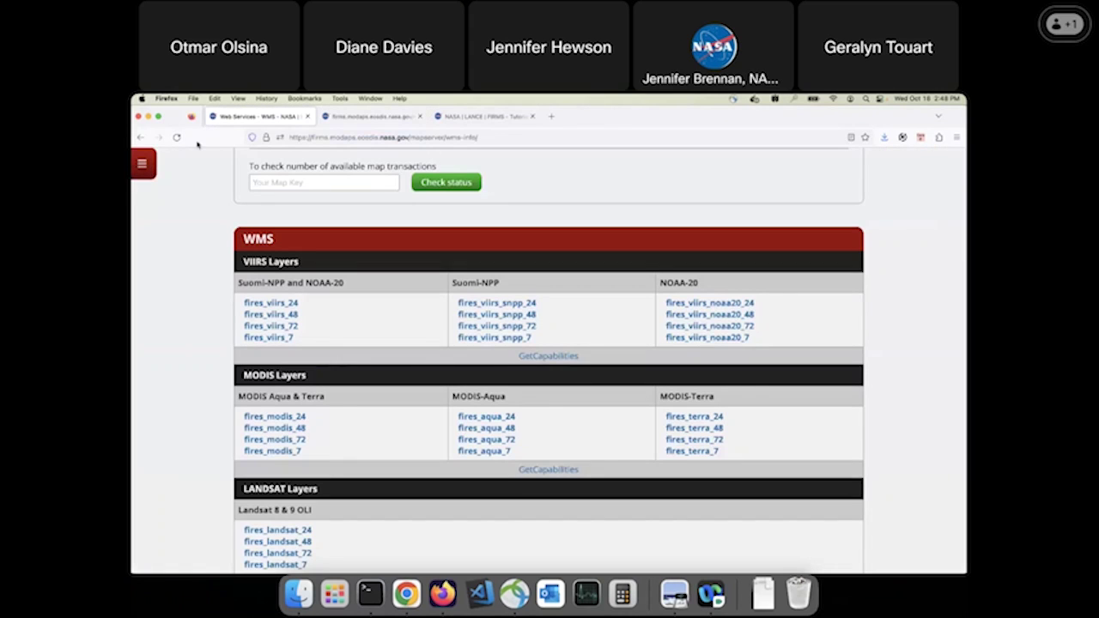
click(140, 138)
click(310, 330)
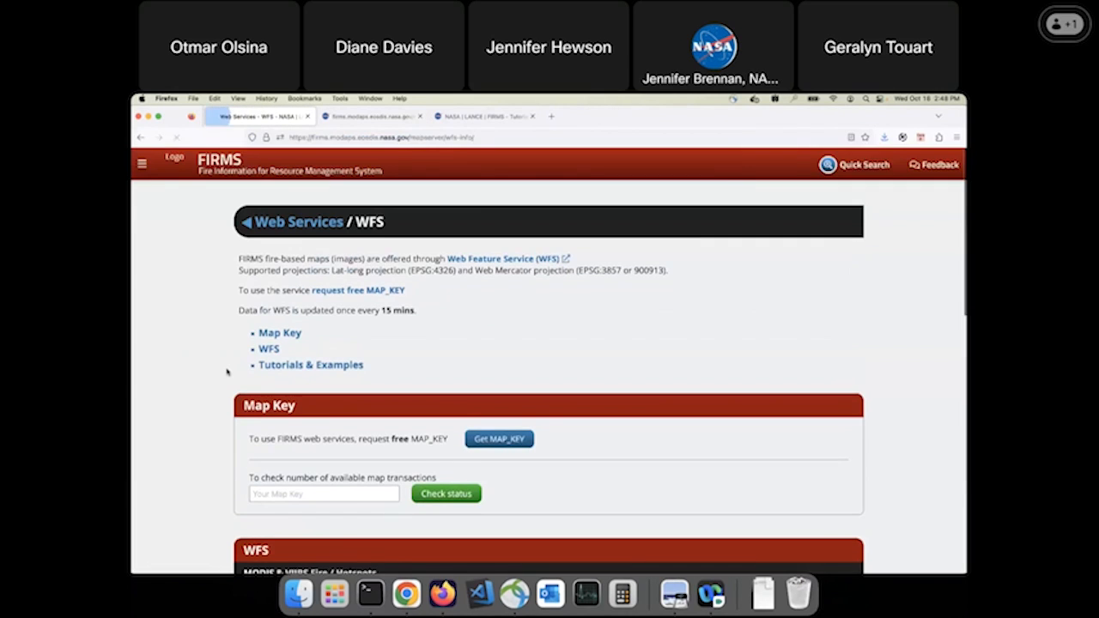
scroll(258, 361, down, 3)
scroll(228, 371, down, 3)
scroll(227, 371, down, 2)
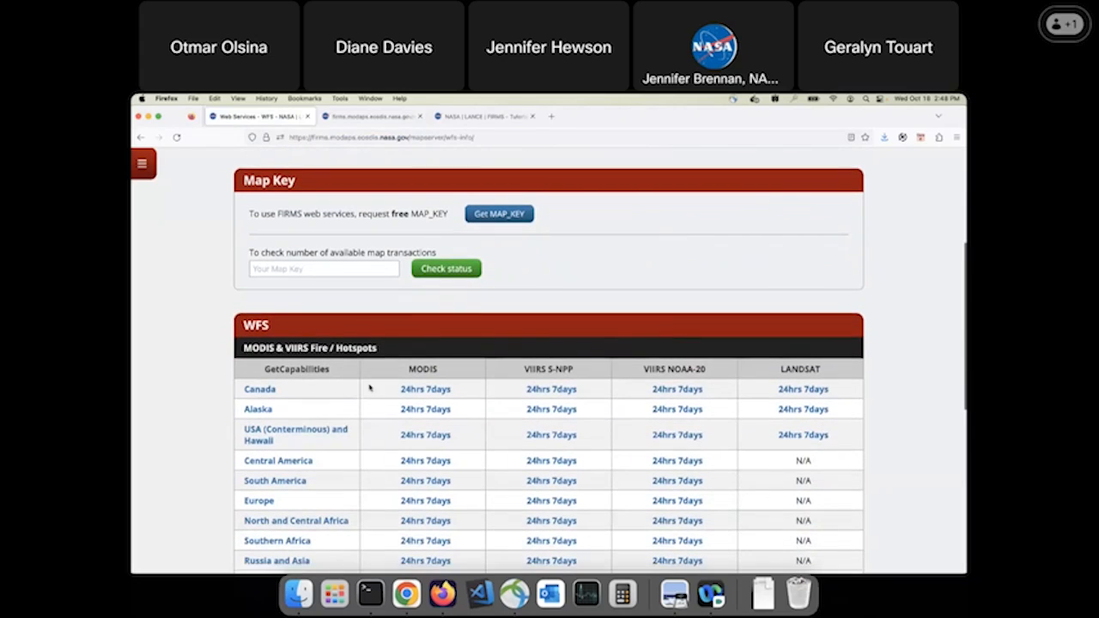
- Fetch Canada's 24-hour MODIS WFS features and highlight the first row's coordinates and attributes
click(412, 390)
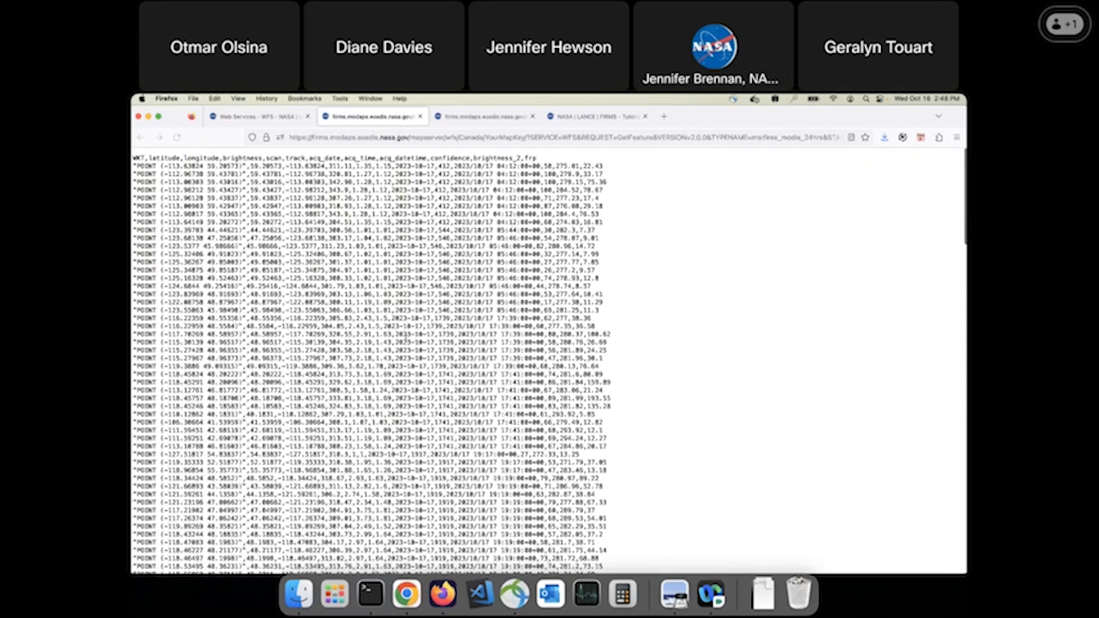
drag(136, 167, 243, 166)
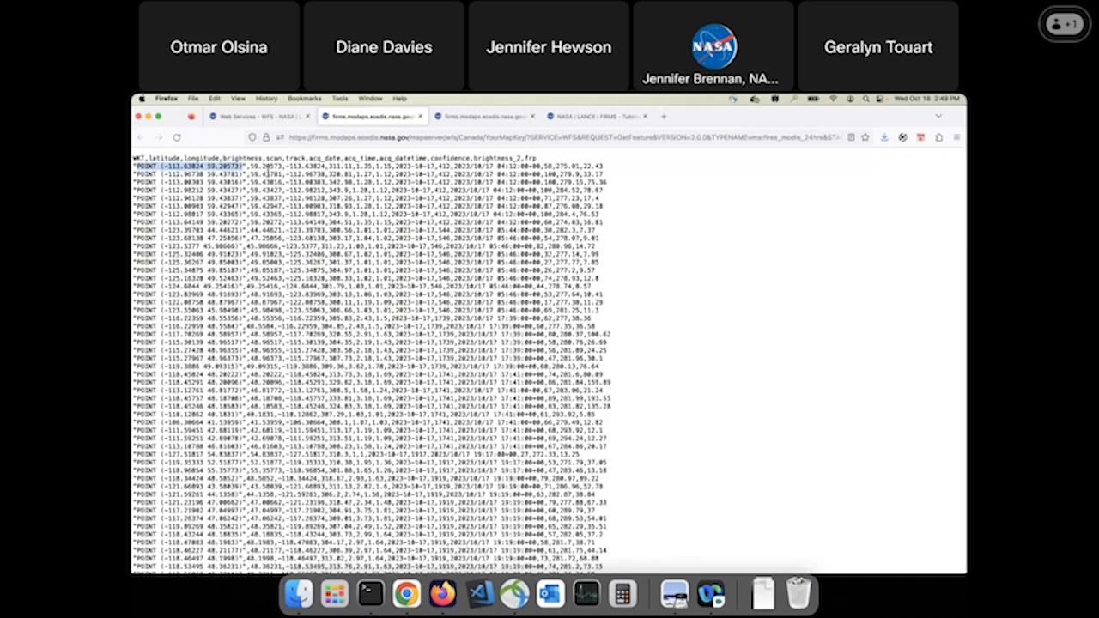
drag(255, 167, 608, 167)
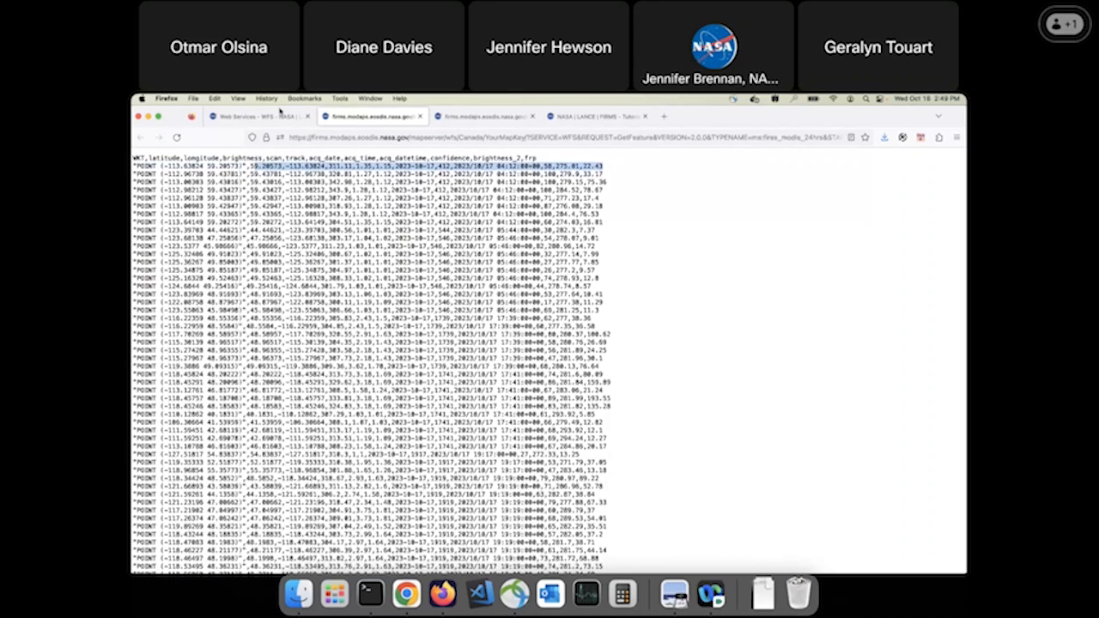
- Go back from the WFS tab to Web Services and enter the API - Application Programming Interface list
click(257, 116)
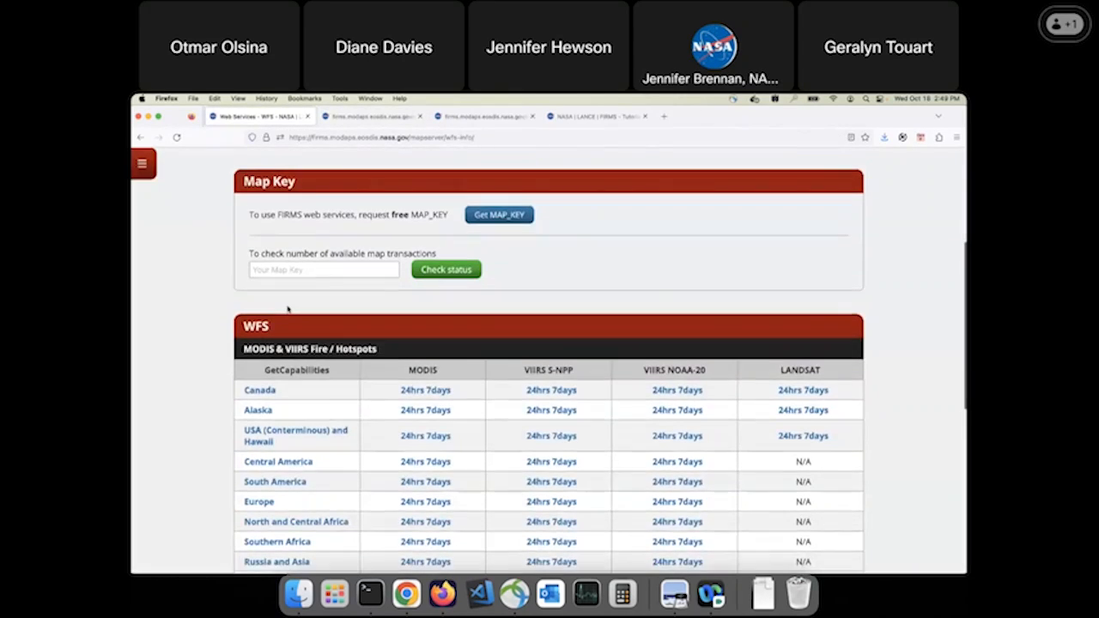
click(141, 138)
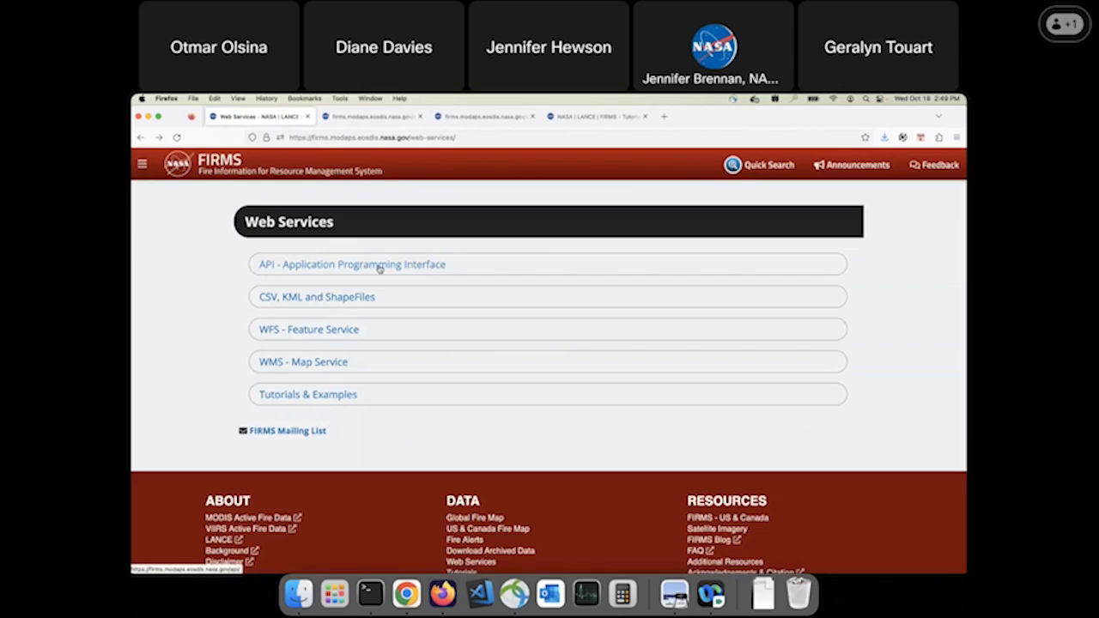
click(379, 268)
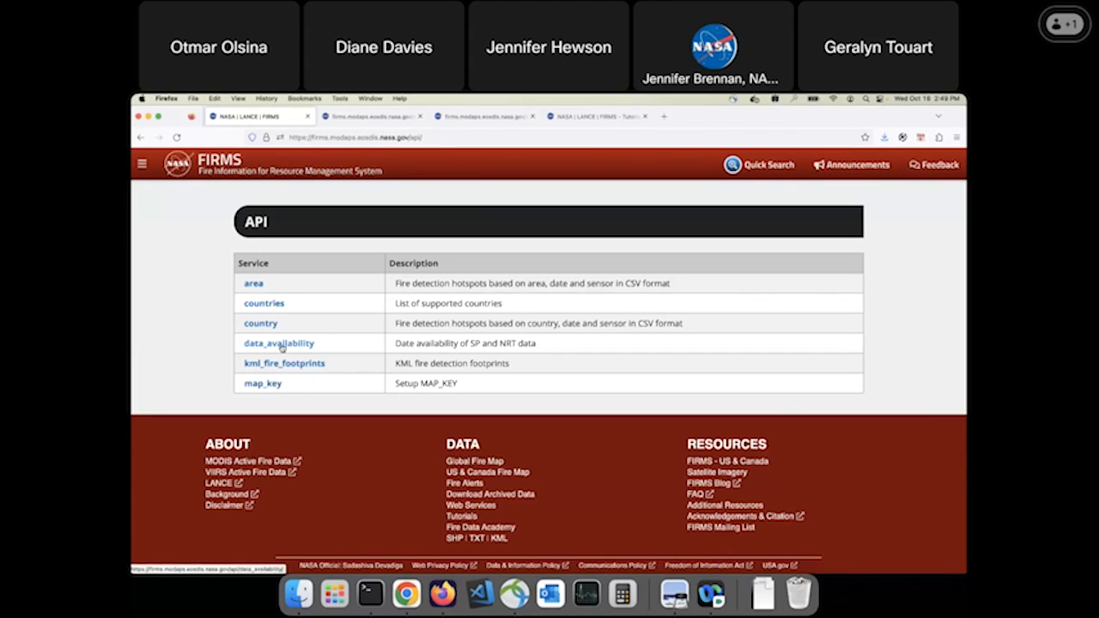
- In the data_availability service, fill the Map Key with the key copied from the example document
click(279, 344)
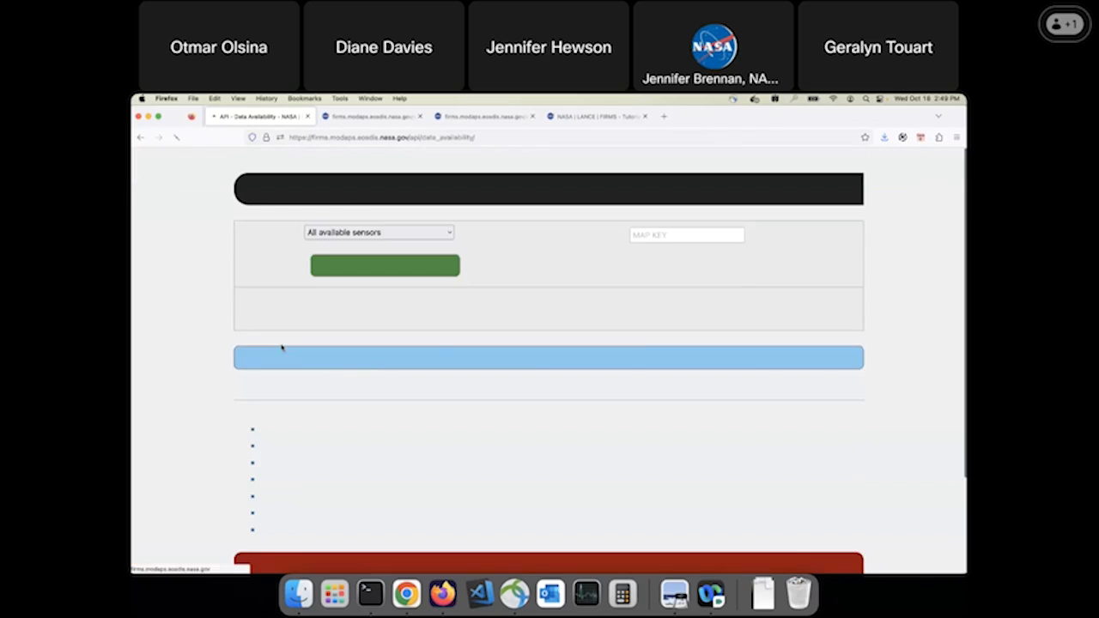
click(655, 267)
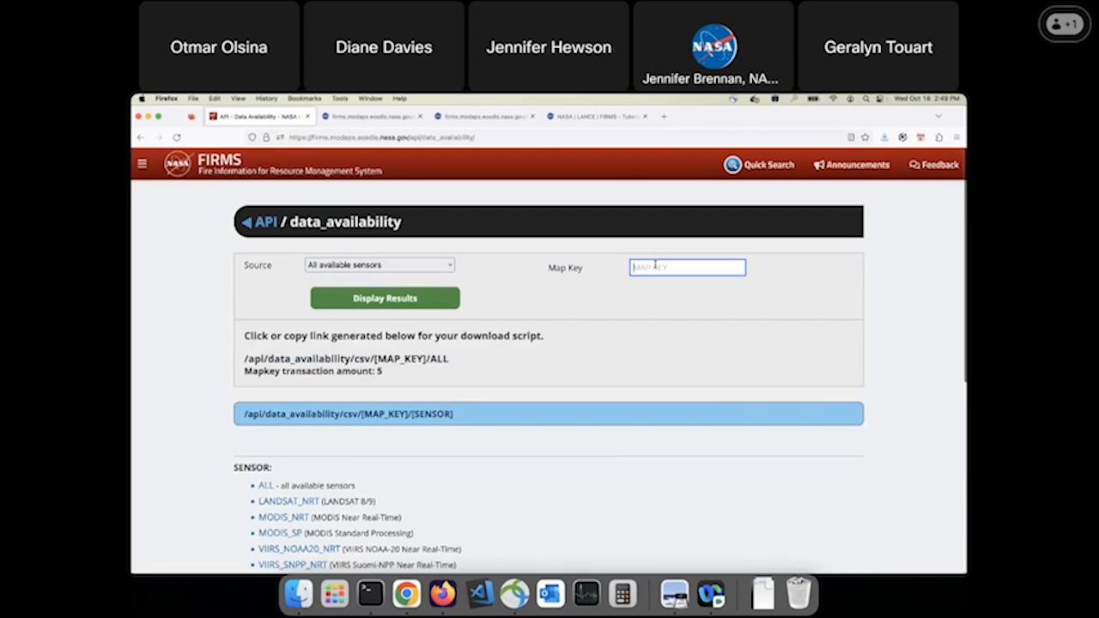
key(super+v)
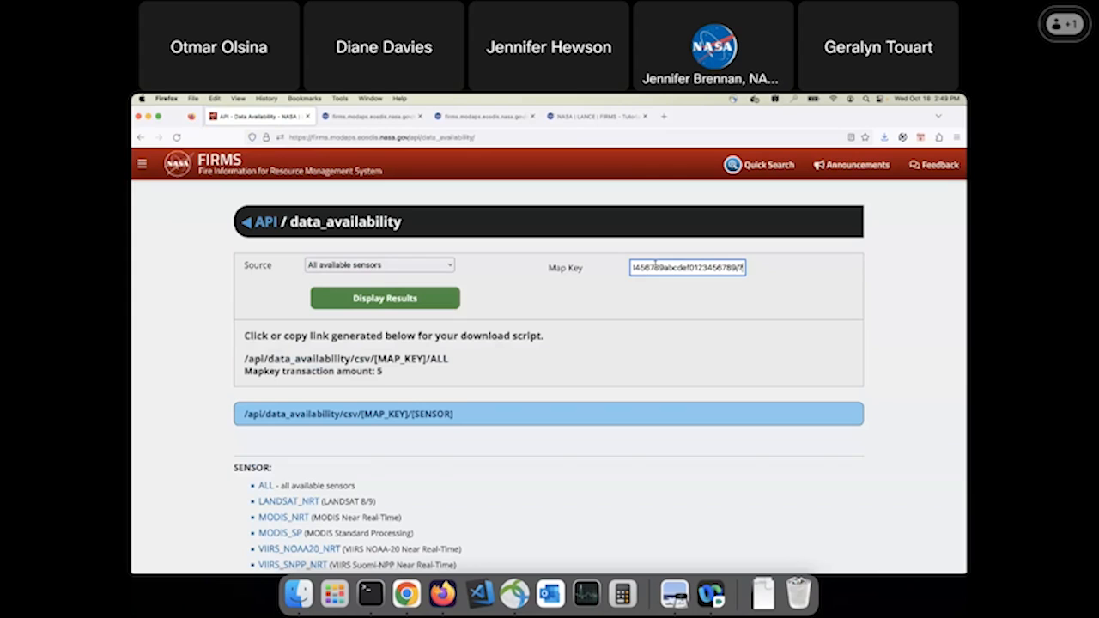
key(super+a)
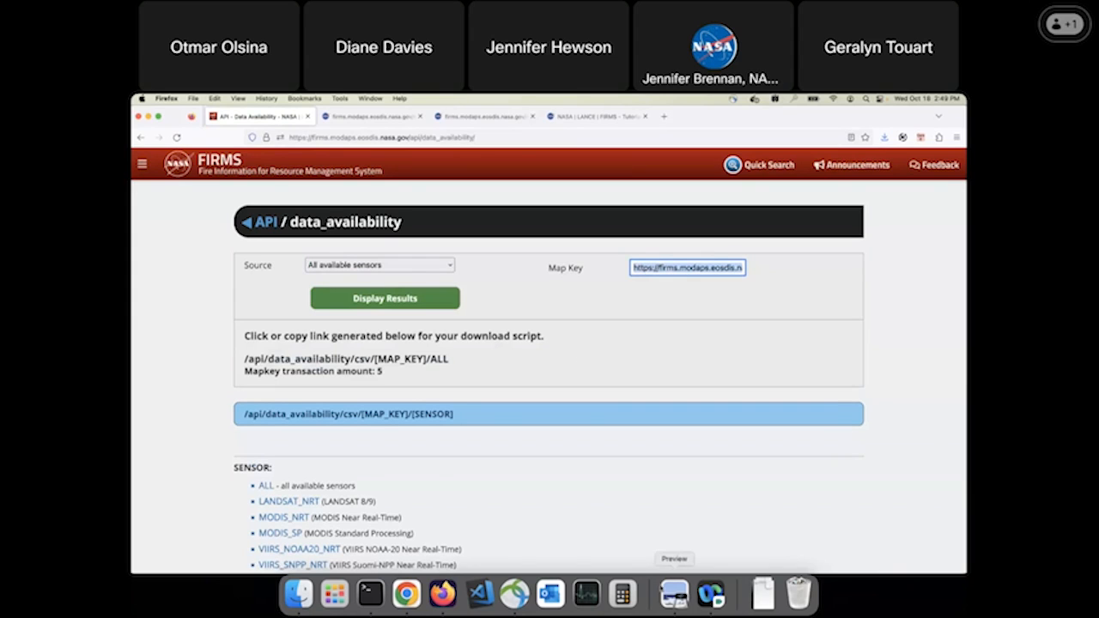
click(675, 593)
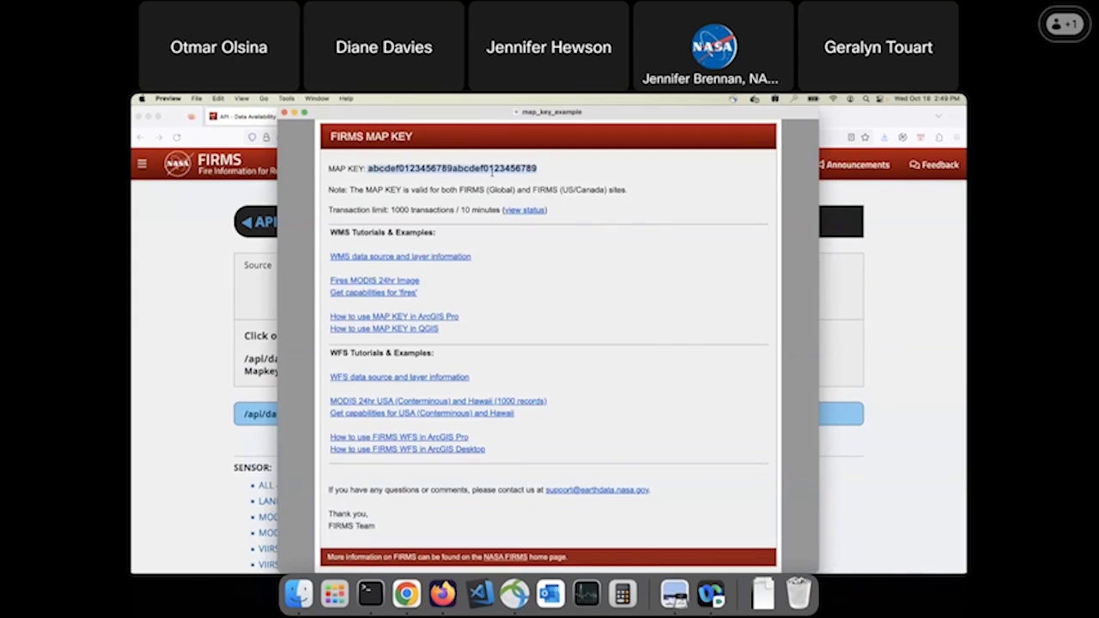
key(super+c)
click(920, 311)
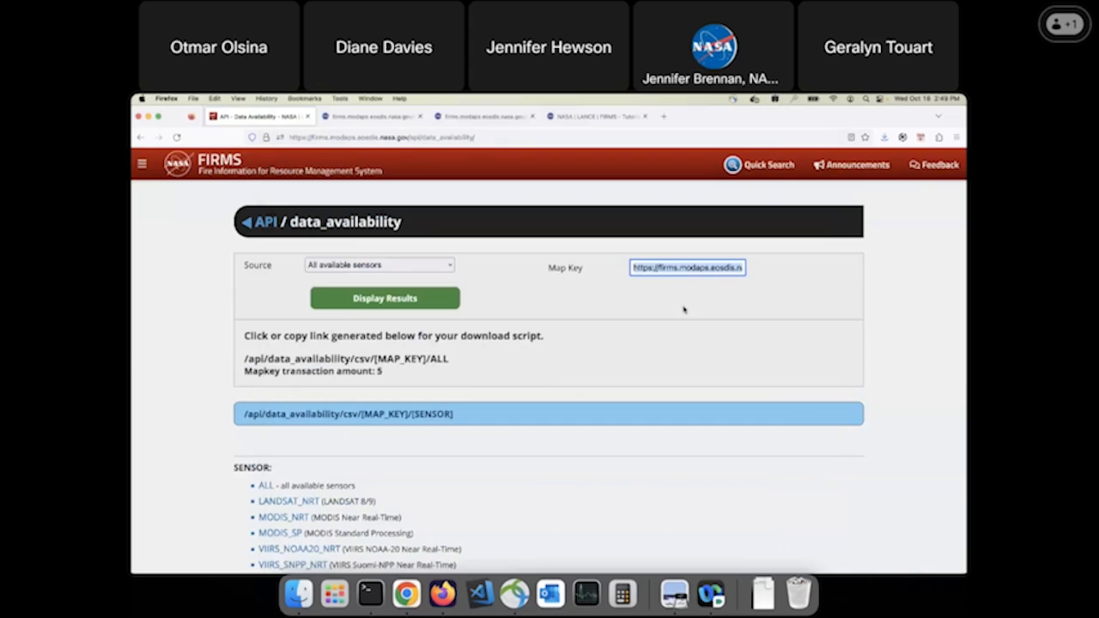
key(super+v)
- Display the availability results, select every sensor's date range, then go back to the API list
click(384, 298)
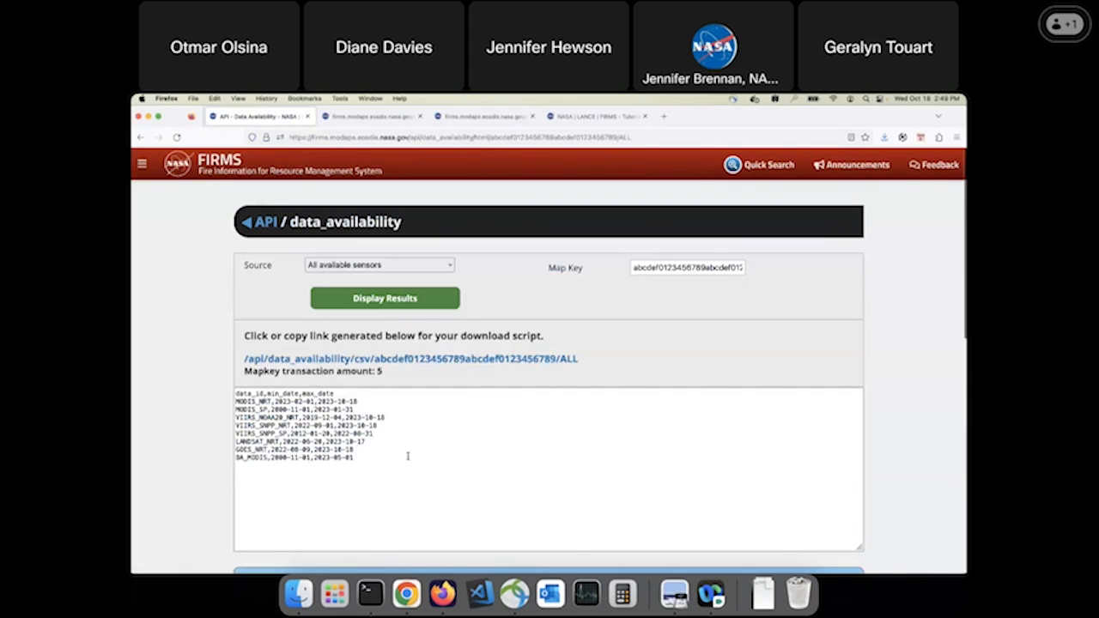
click(238, 395)
drag(237, 400, 372, 461)
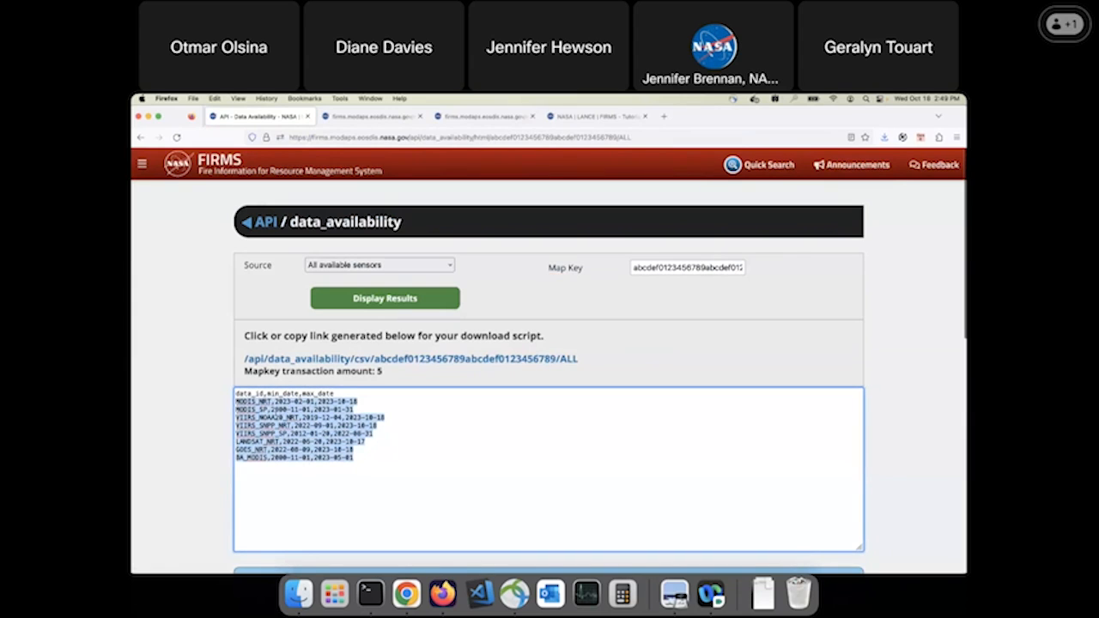
click(275, 409)
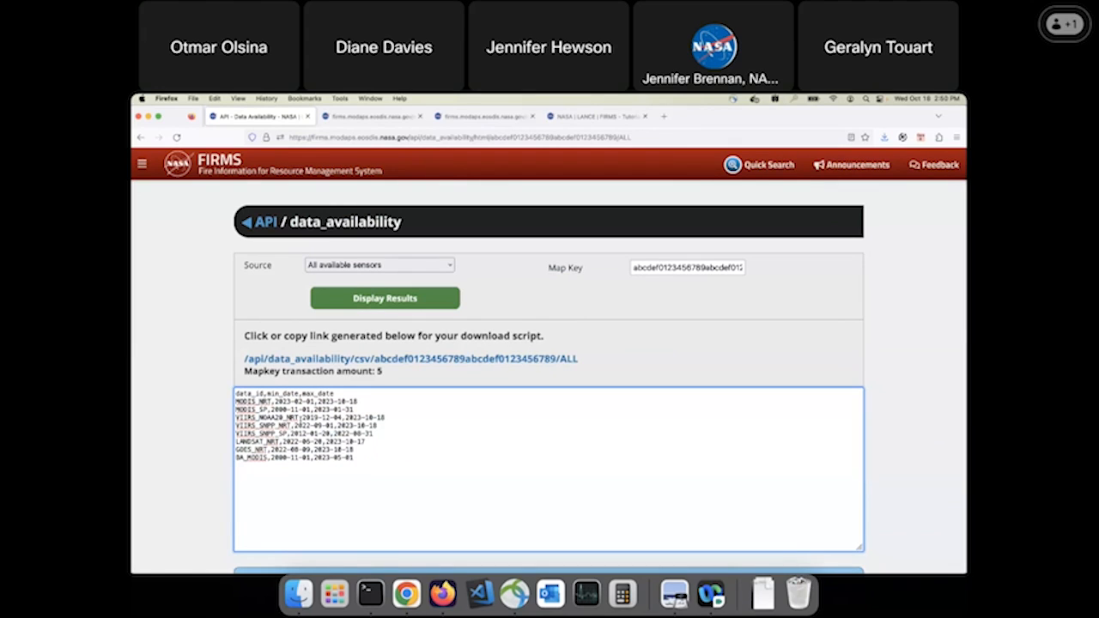
click(258, 223)
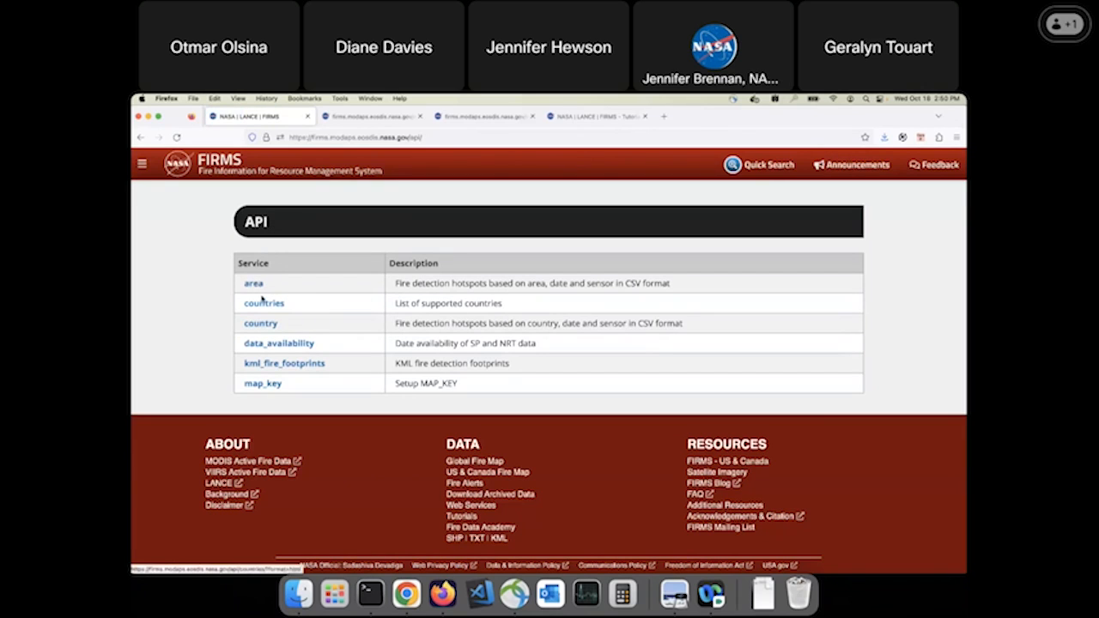
- In the area service, enter coordinates and map key, keep the VIIRS S-NPP source, and show hotspot results
click(254, 283)
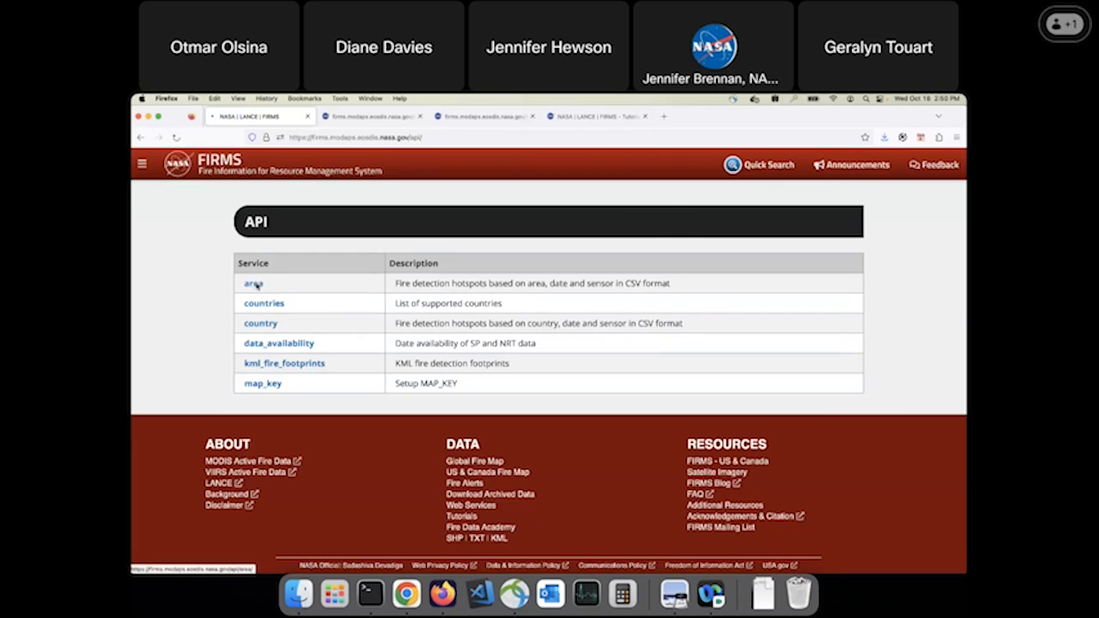
click(353, 270)
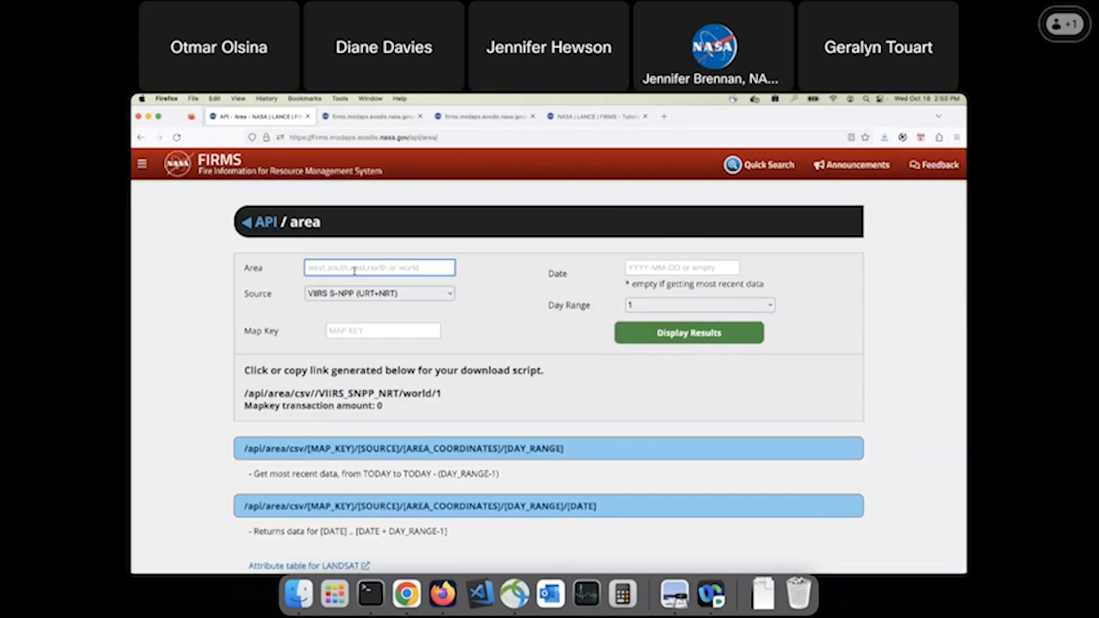
text(0,0)
text(,90,90)
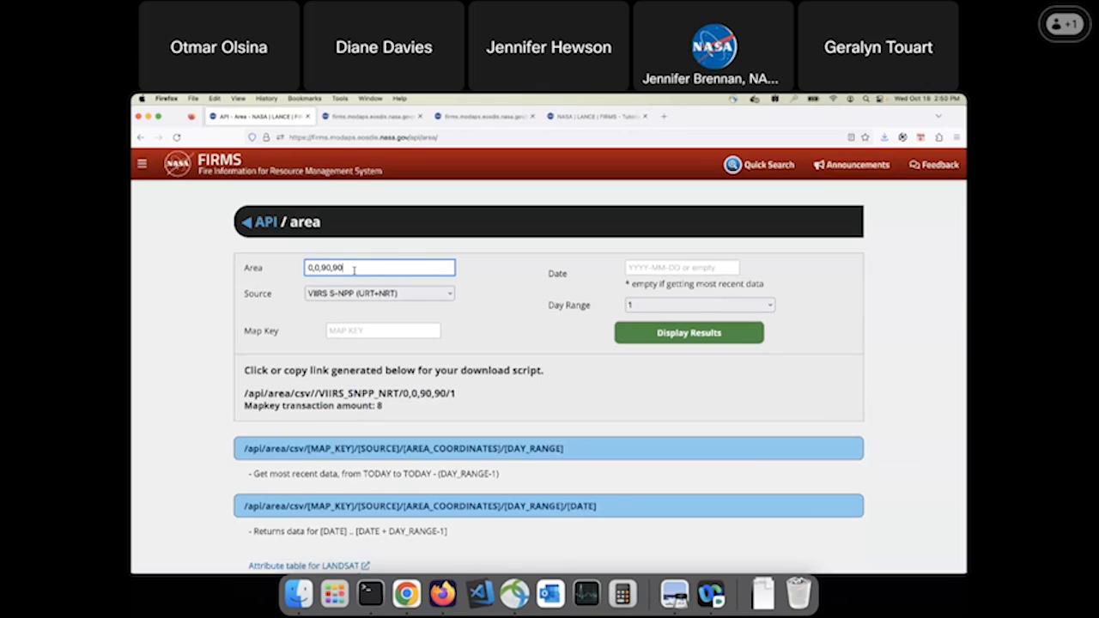
click(450, 295)
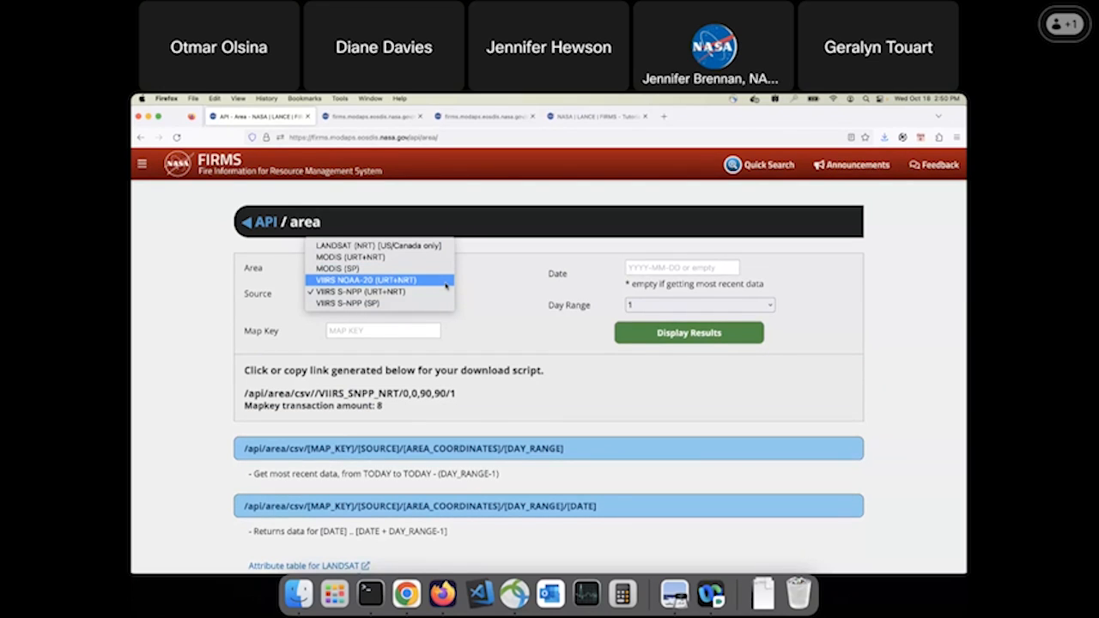
click(502, 298)
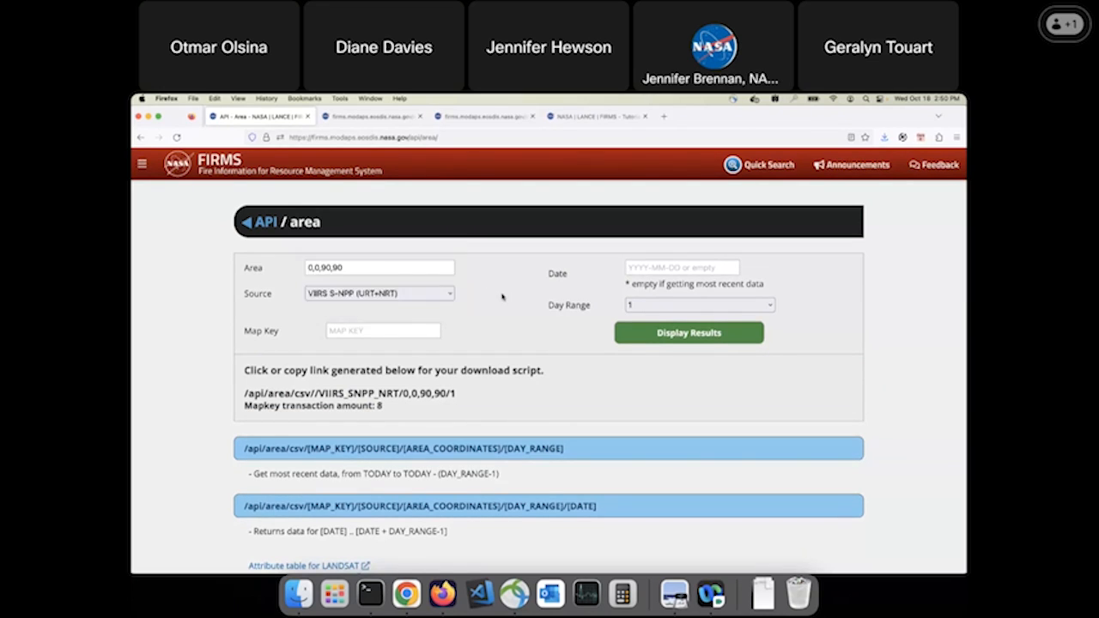
click(400, 329)
text(abcdef0123456789abcdef0123456789)
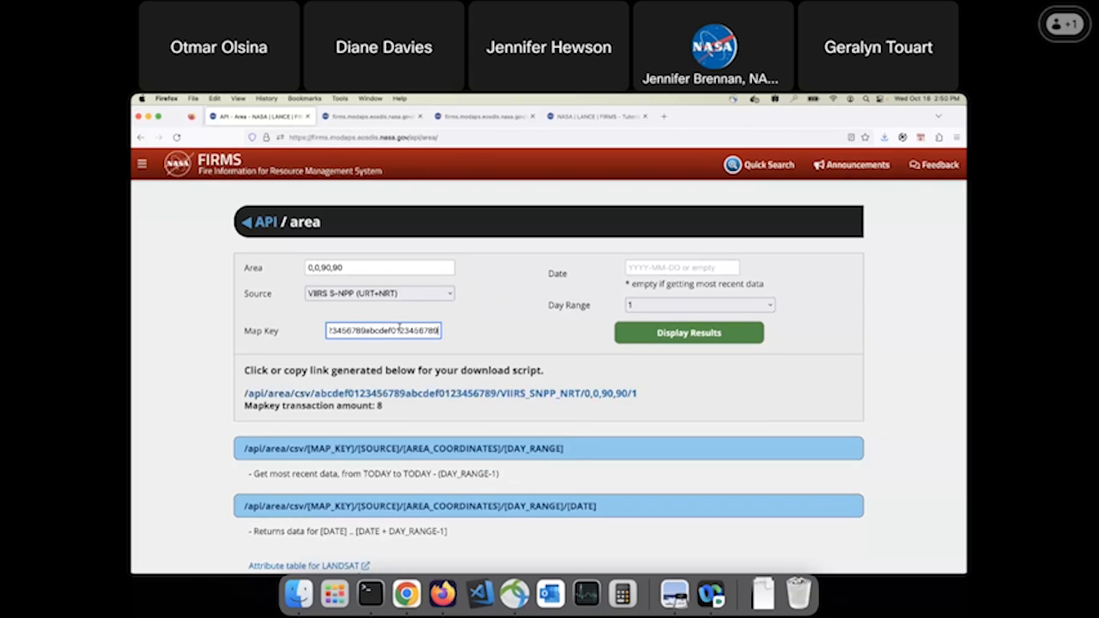
click(689, 332)
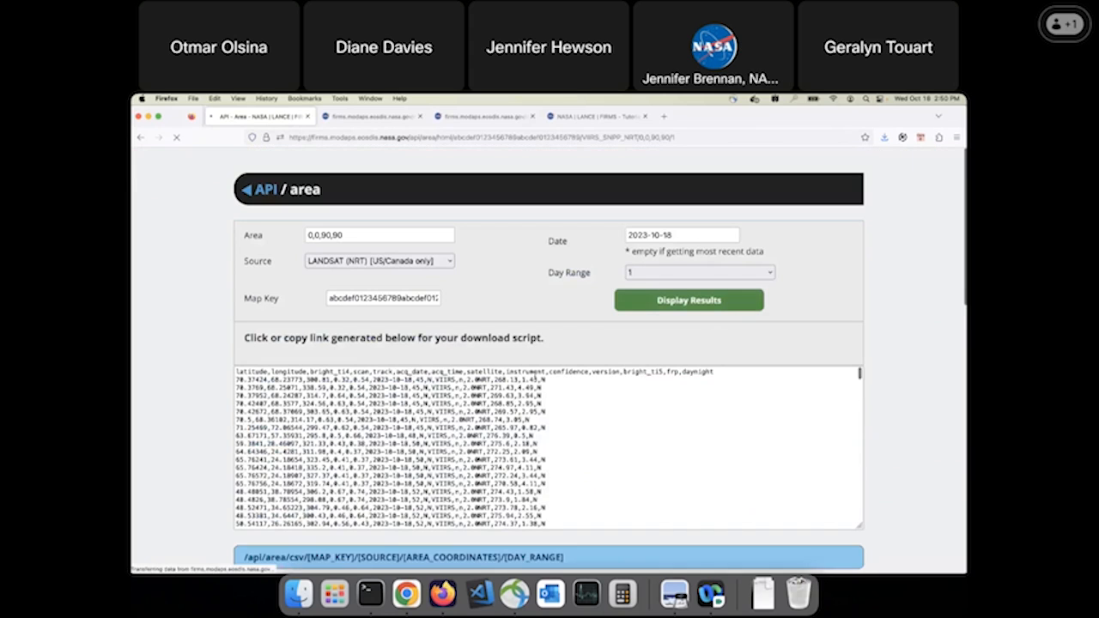
scroll(392, 498, down, 2)
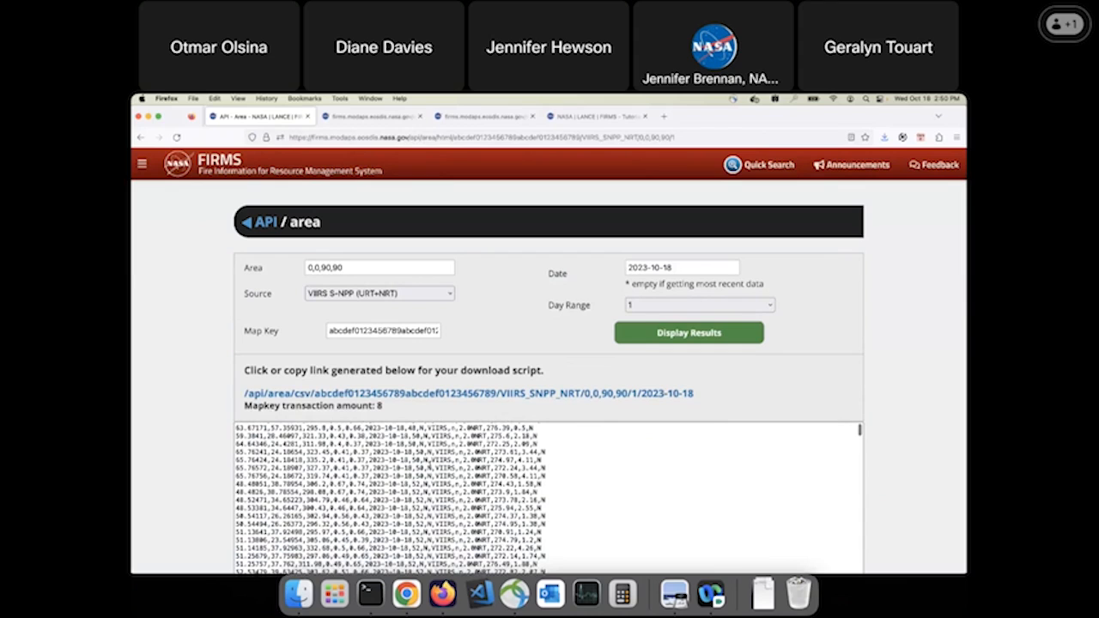
scroll(392, 498, down, 2)
- Clear the request date so recent data is fetched, leave Day Range unchanged, then return to the API list
double_click(667, 268)
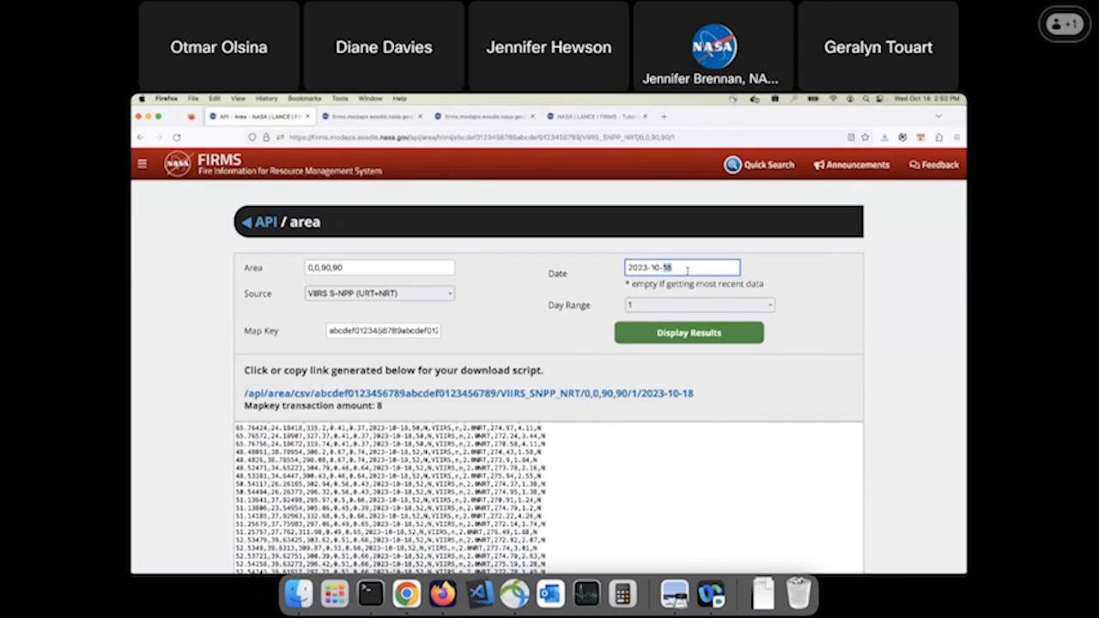
key(BackSpace)
key(BackSpace)
key(BackSpace)
key(BackSpace)
key(BackSpace)
key(BackSpace)
key(BackSpace)
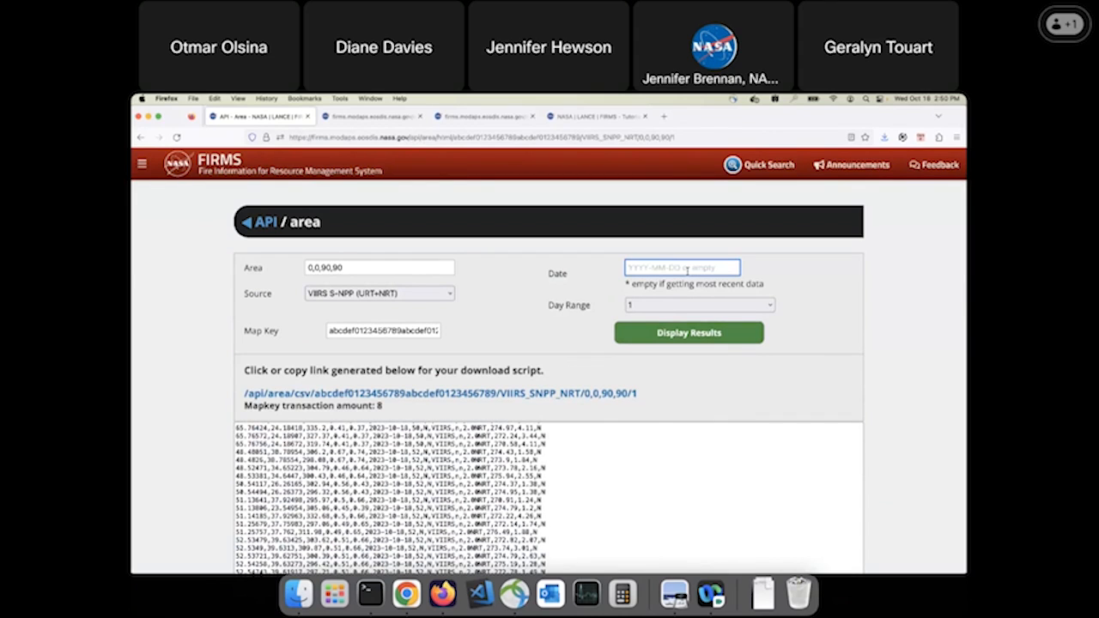
scroll(561, 375, down, 2)
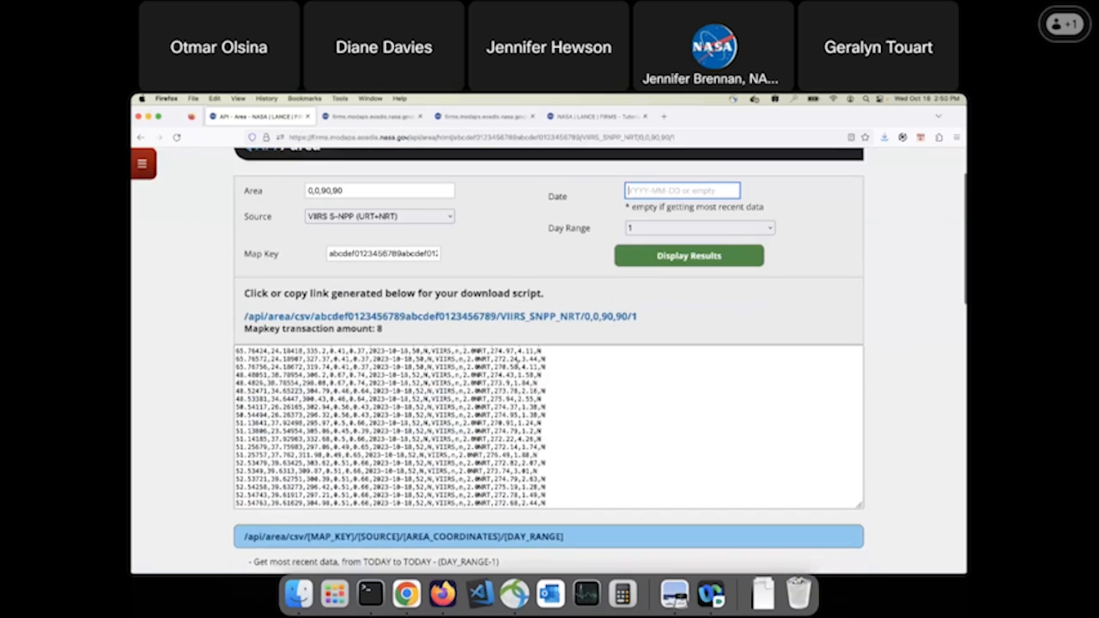
click(700, 229)
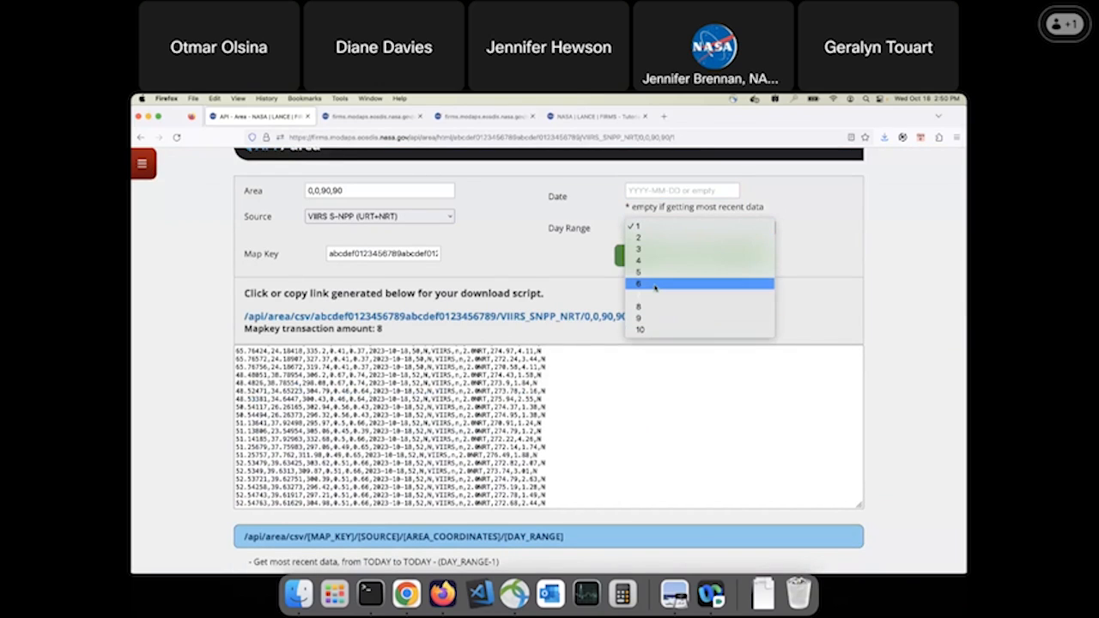
key(Escape)
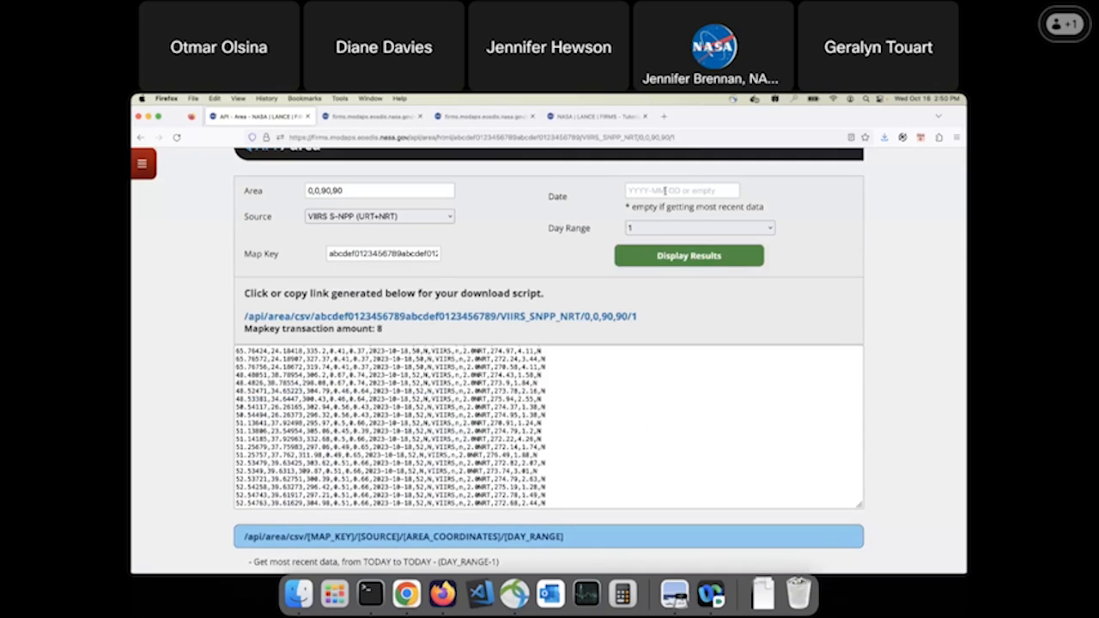
click(665, 191)
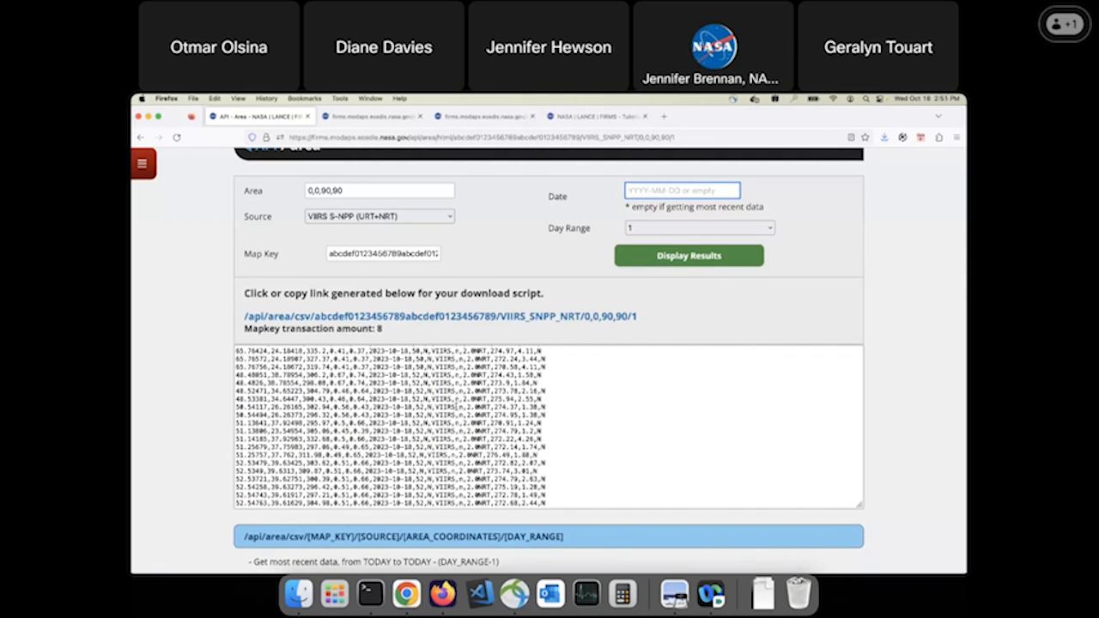
scroll(455, 407, up, 3)
scroll(455, 407, up, 3)
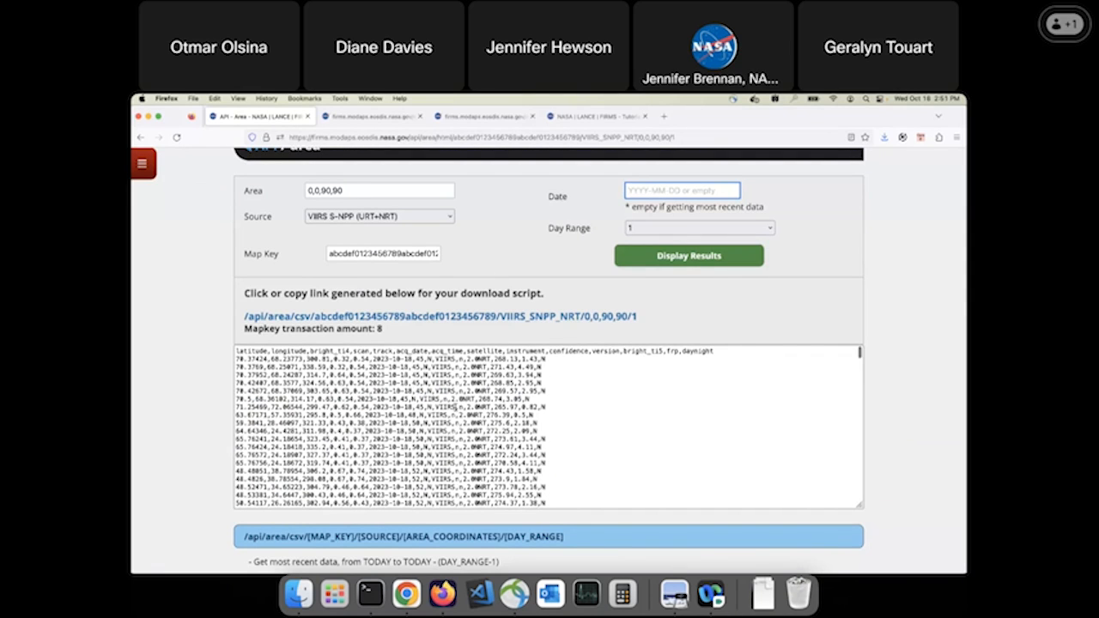
scroll(455, 407, up, 2)
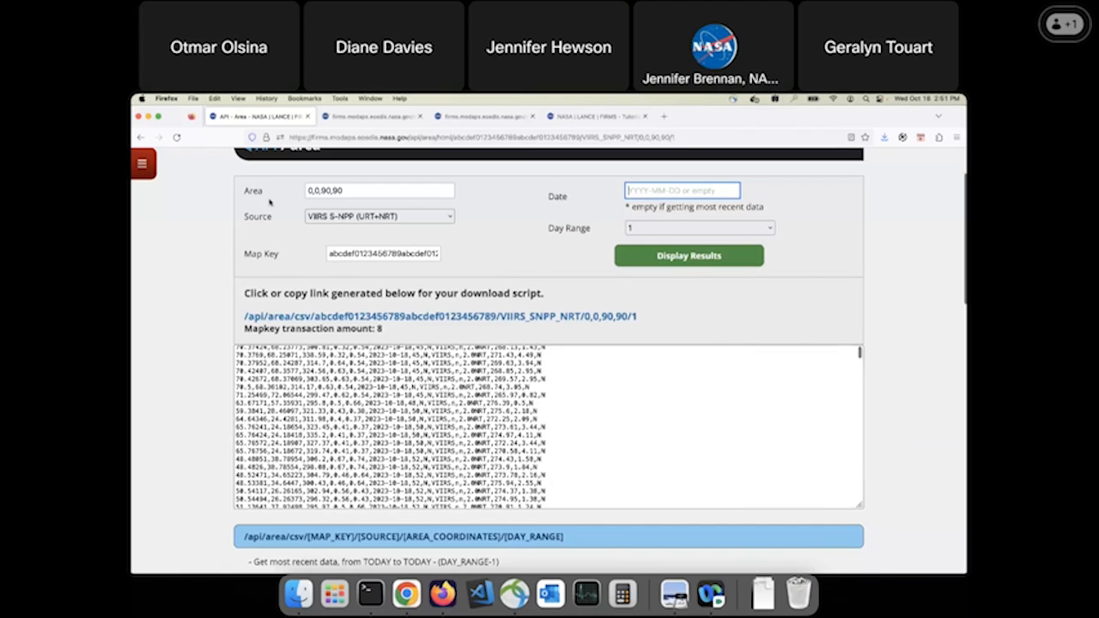
scroll(254, 187, up, 1)
click(247, 172)
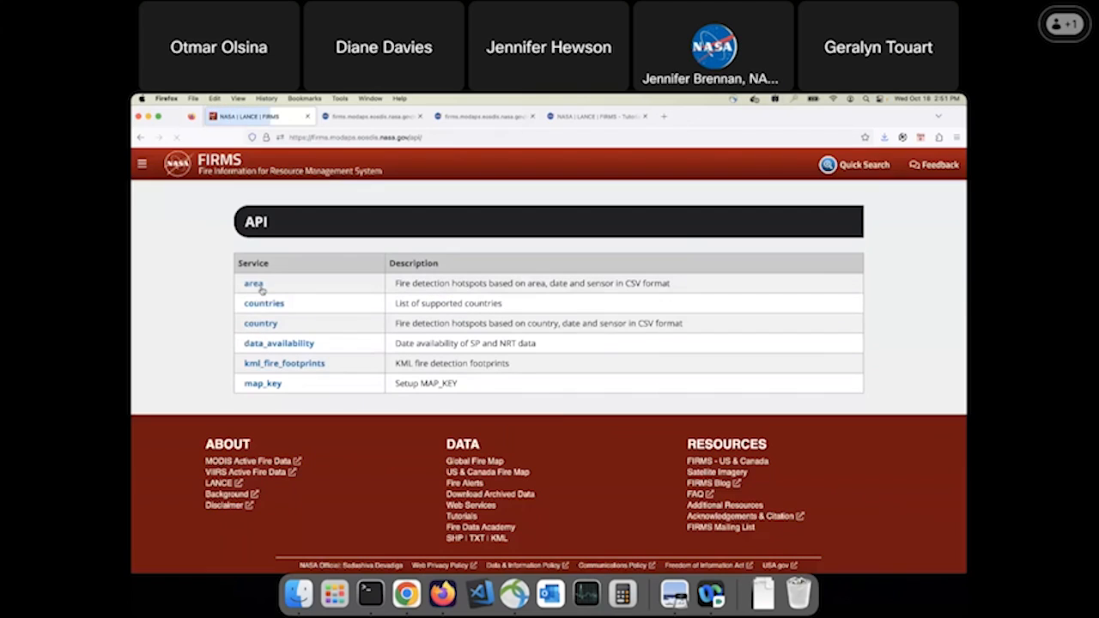
click(260, 323)
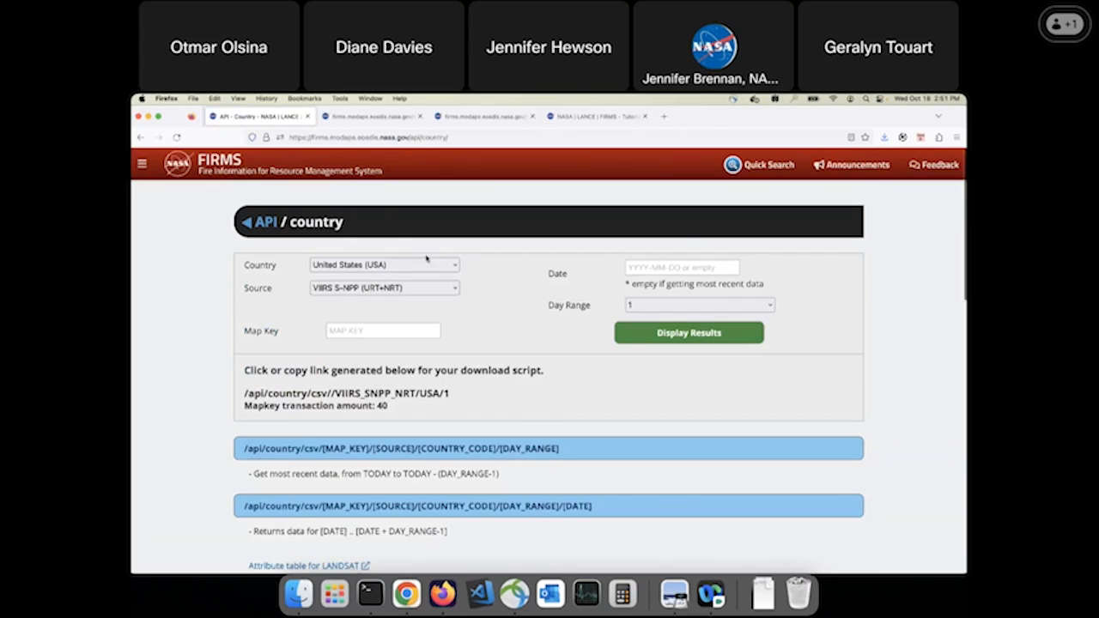
click(384, 265)
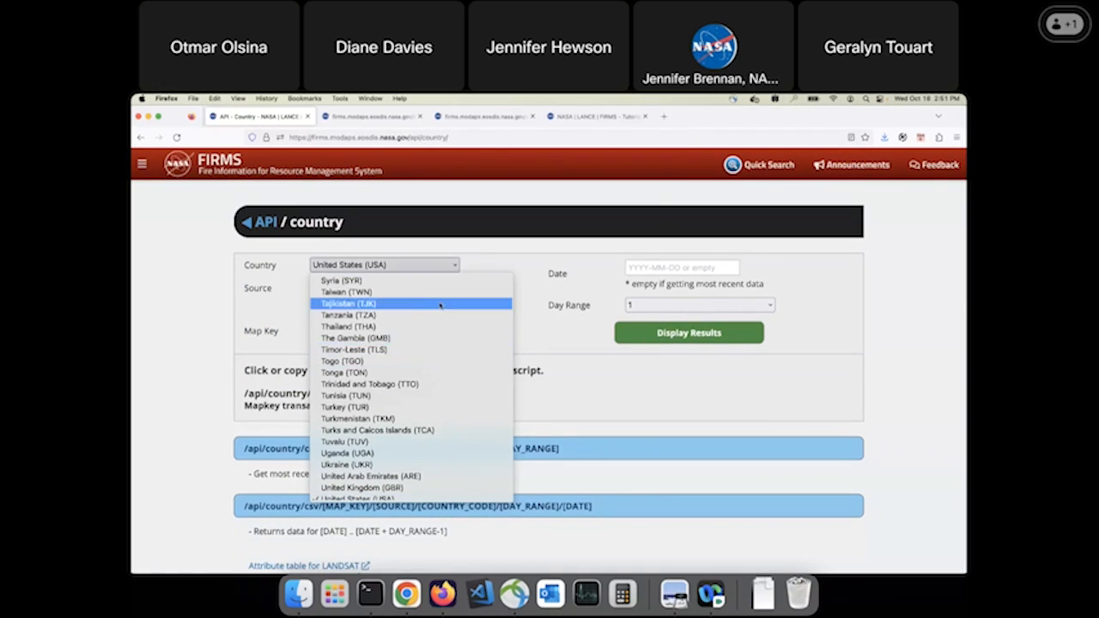
scroll(420, 358, up, 2)
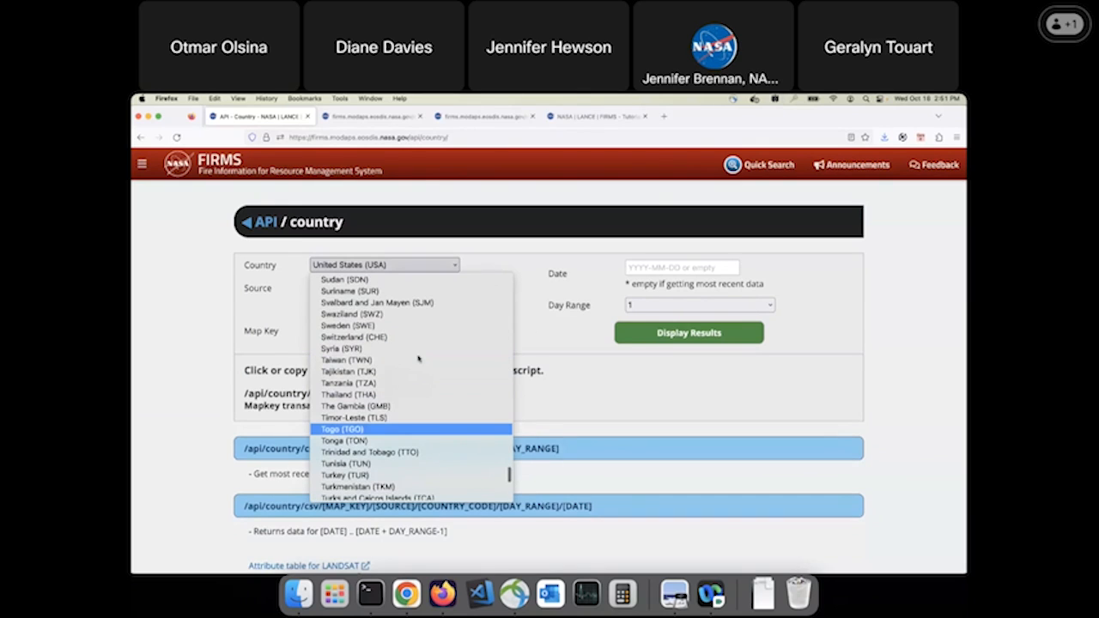
click(563, 336)
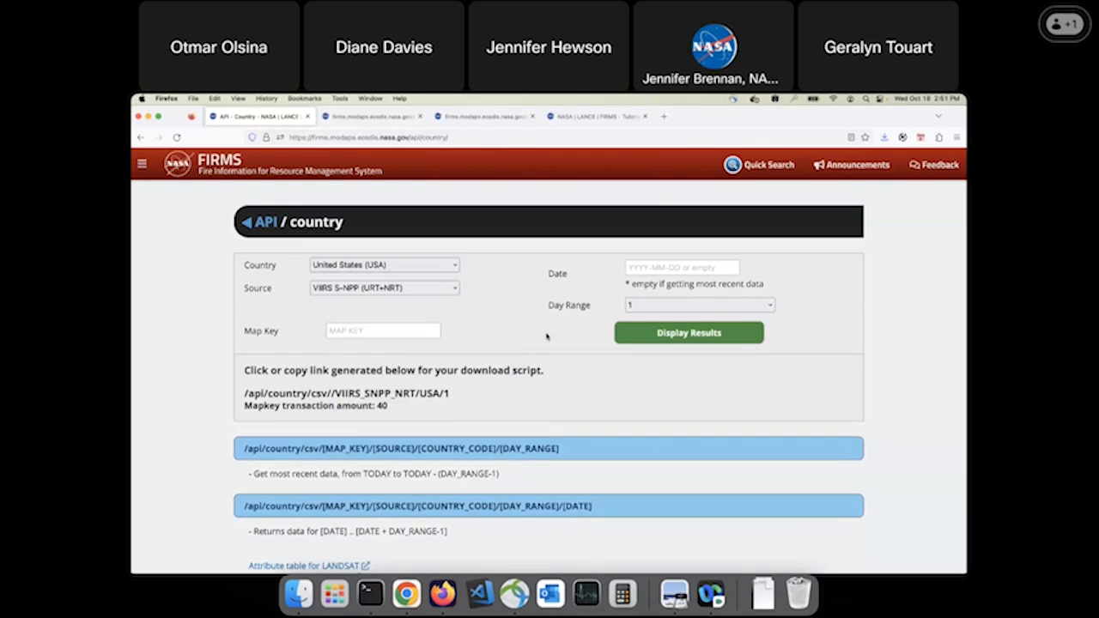
click(260, 221)
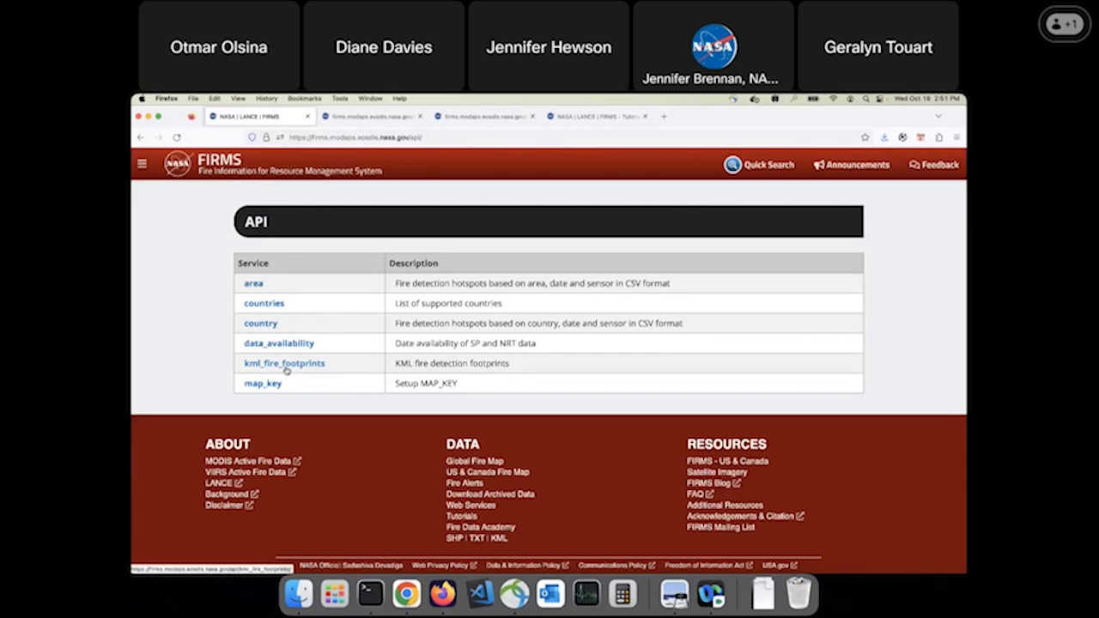
click(284, 363)
scroll(215, 389, down, 3)
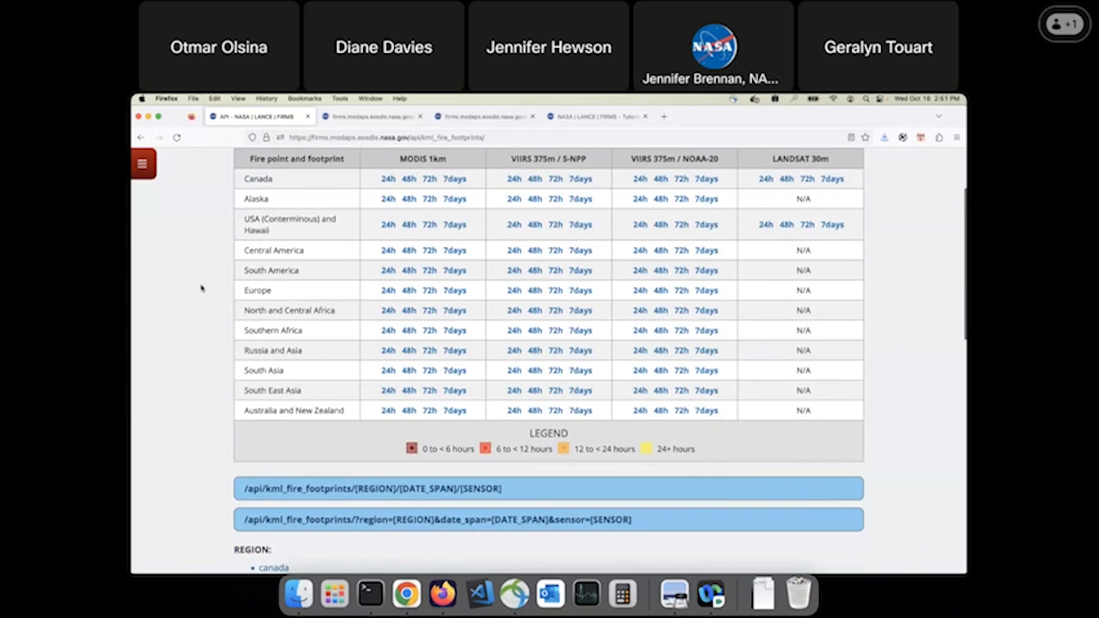
scroll(202, 287, up, 1)
scroll(201, 288, up, 3)
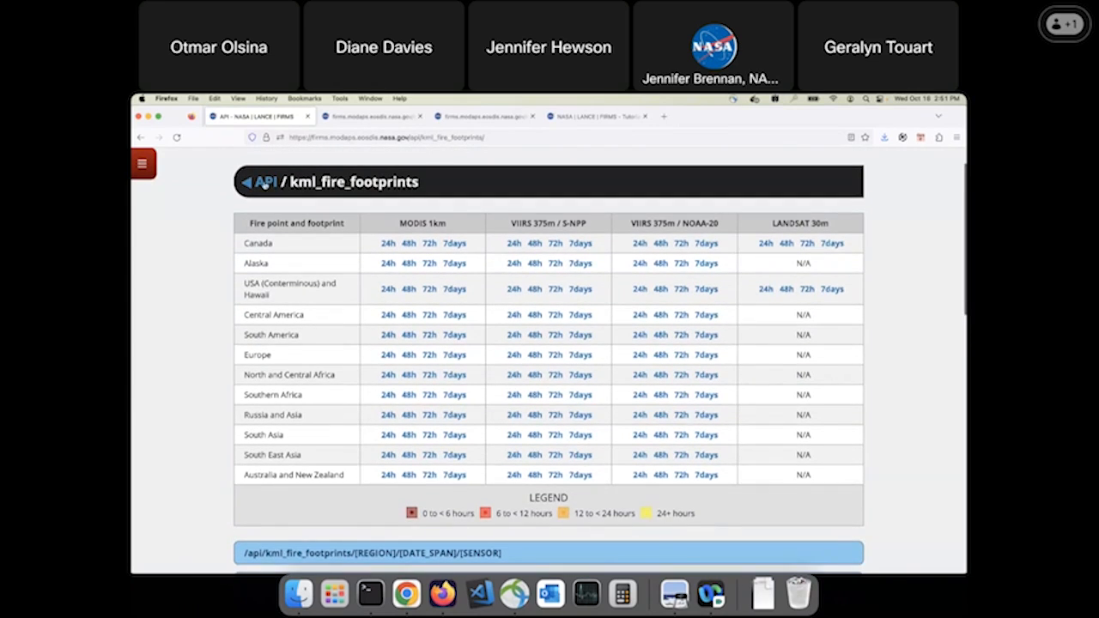
click(262, 182)
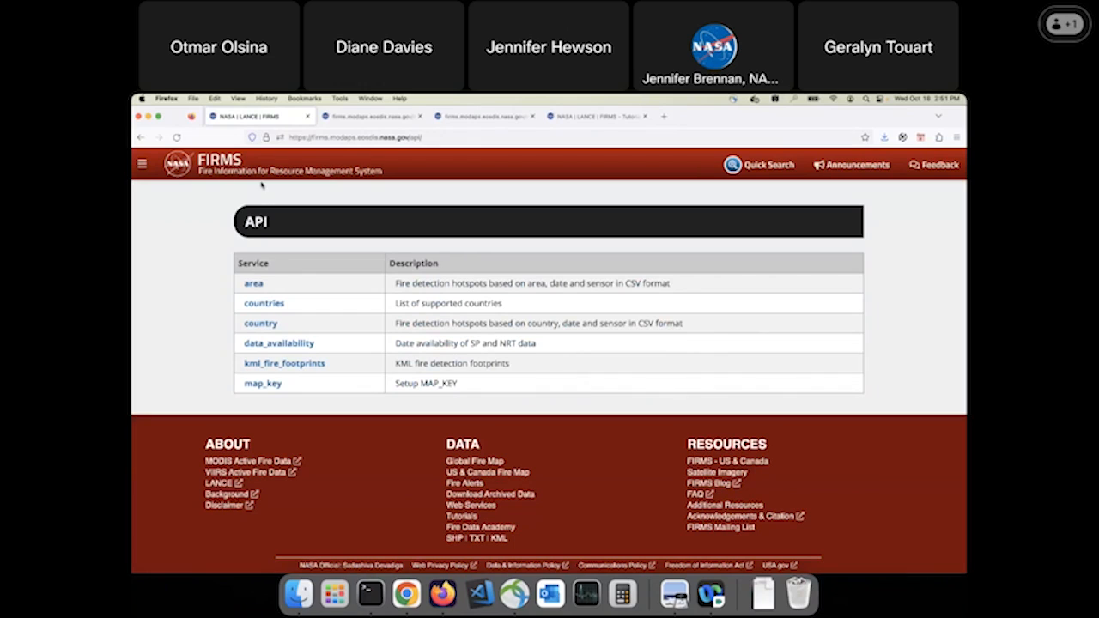
- Go to the tutorials page and open the Fire Data Academy tutorial
click(462, 516)
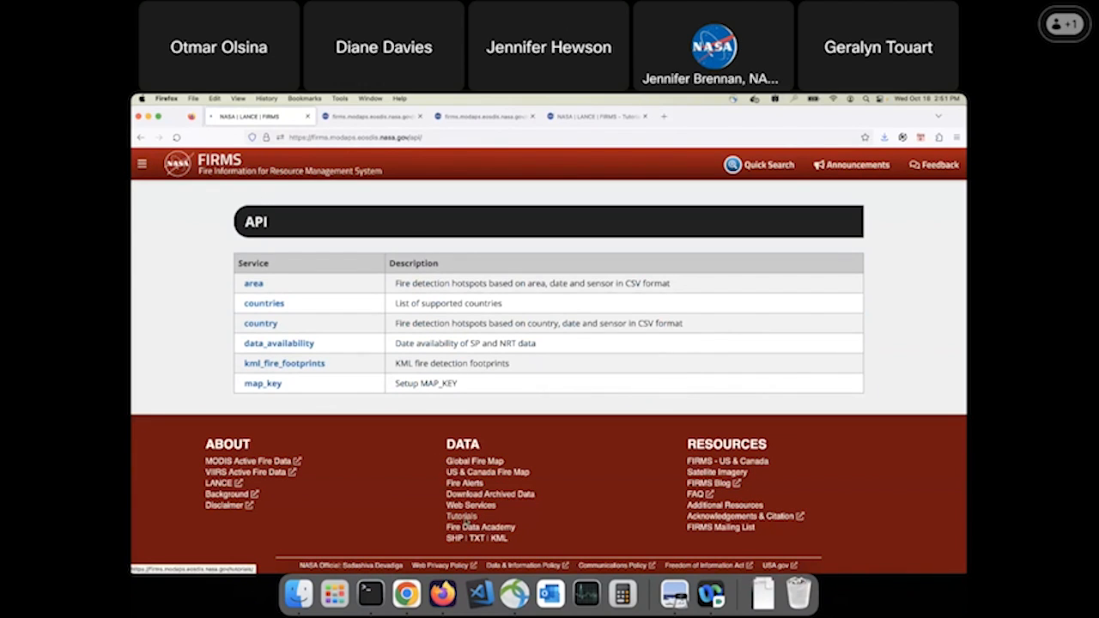
scroll(381, 442, down, 5)
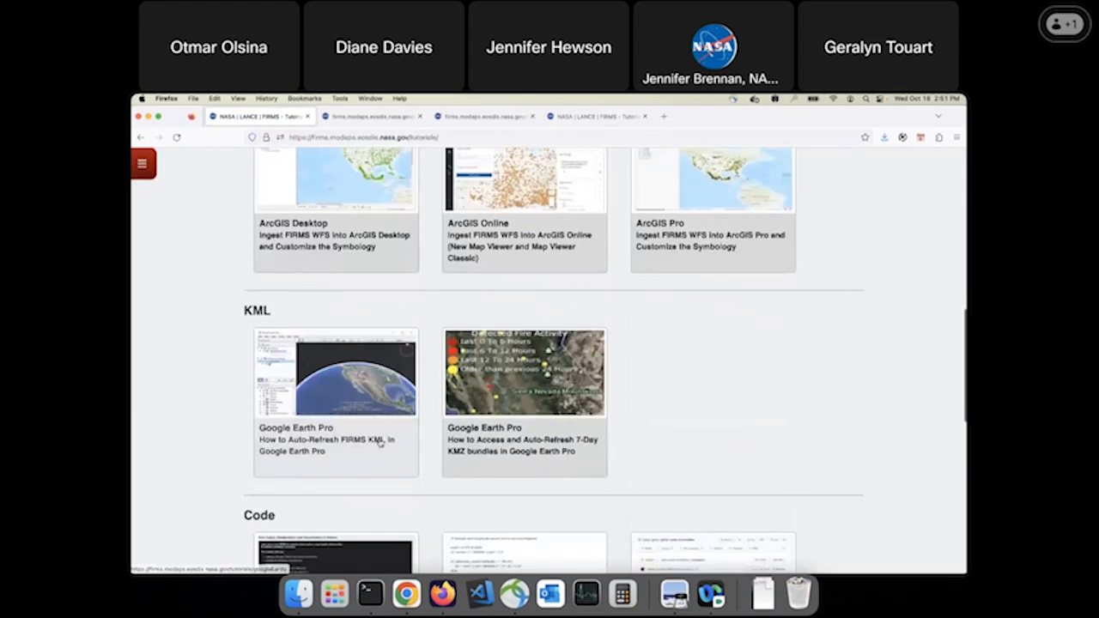
scroll(380, 442, down, 5)
scroll(380, 442, down, 2)
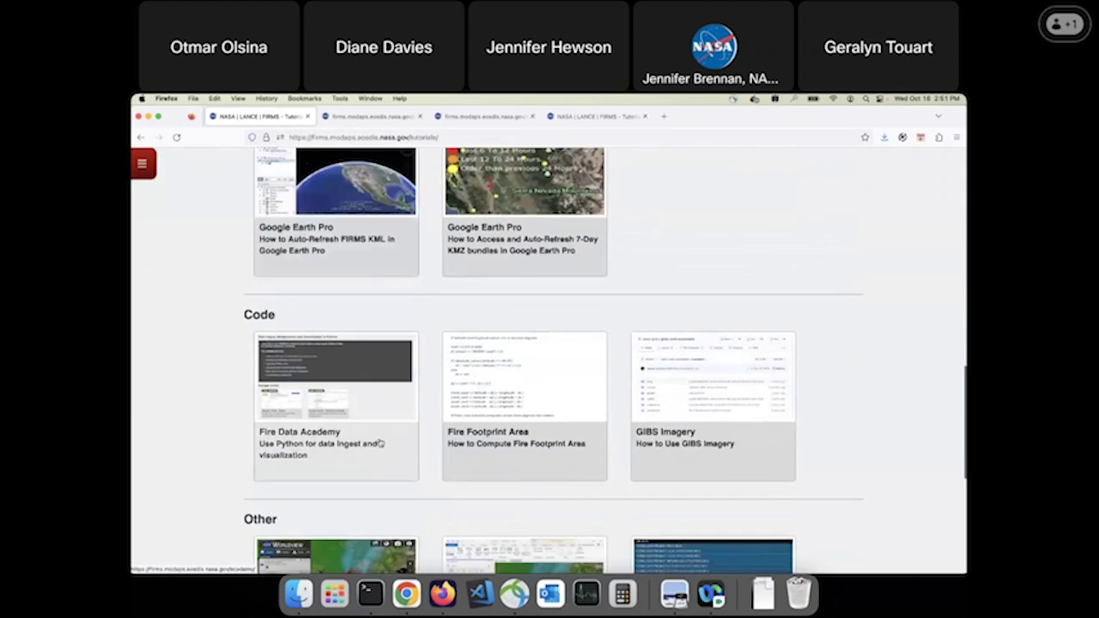
click(327, 439)
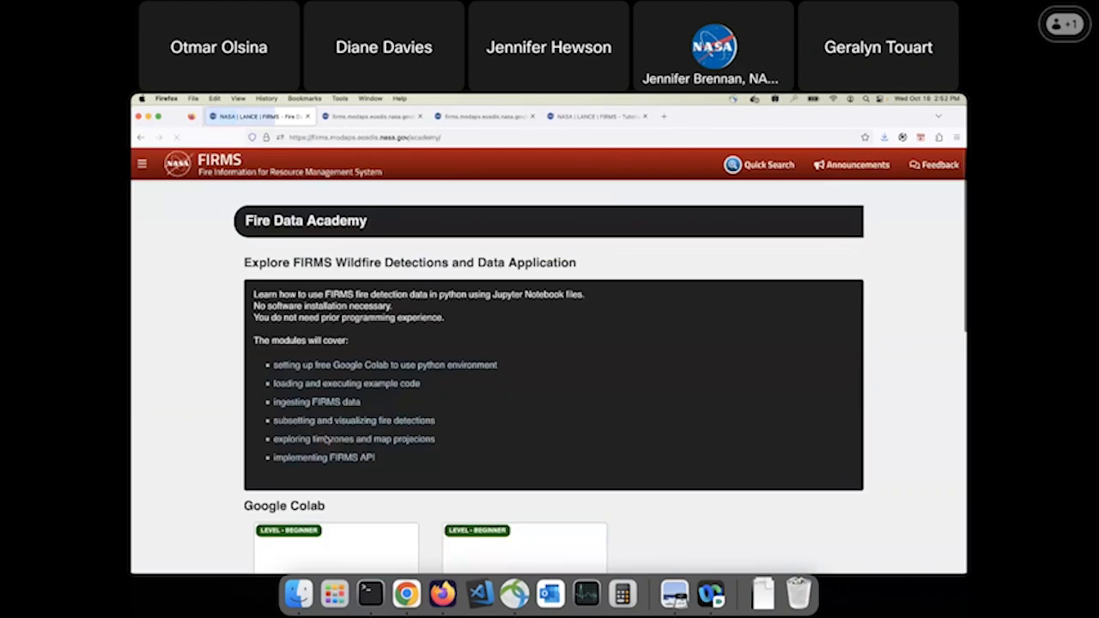
scroll(190, 397, down, 2)
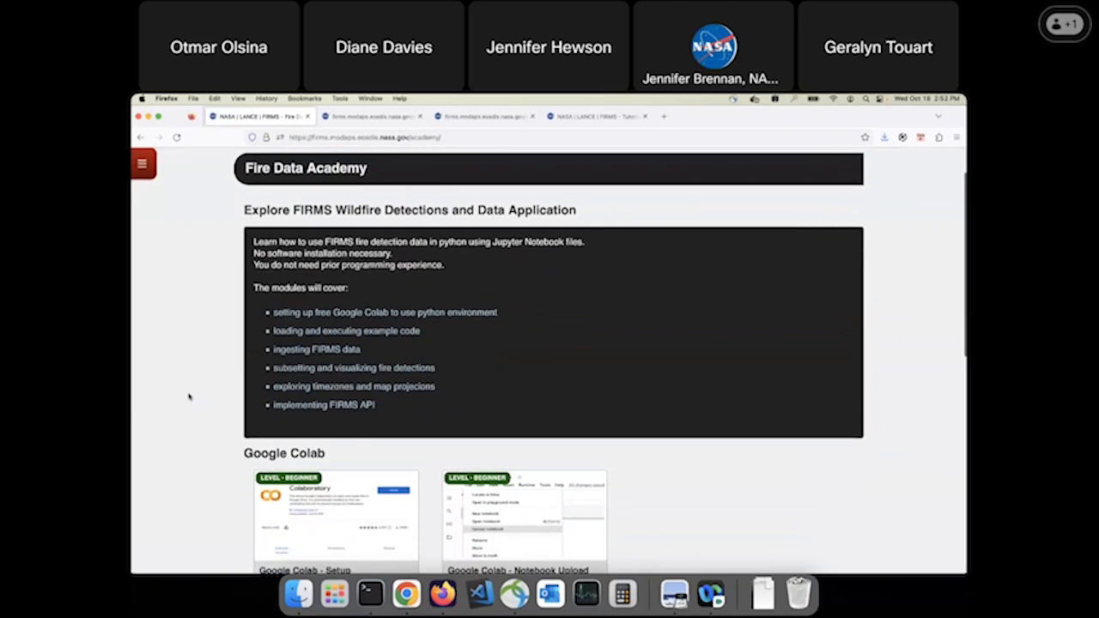
scroll(190, 397, down, 1)
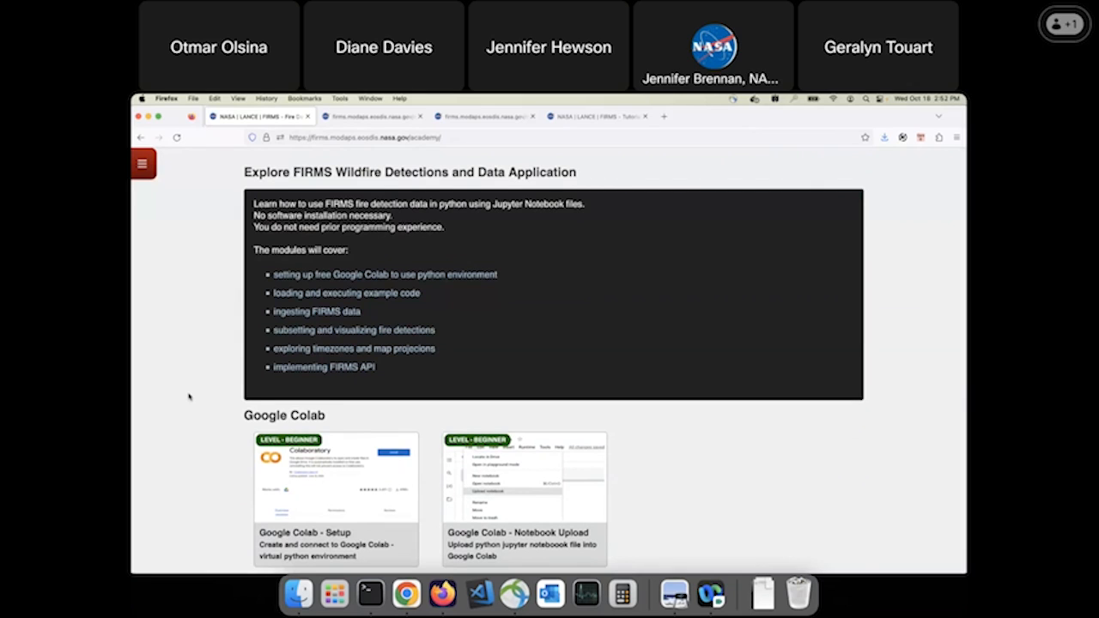
scroll(190, 397, down, 2)
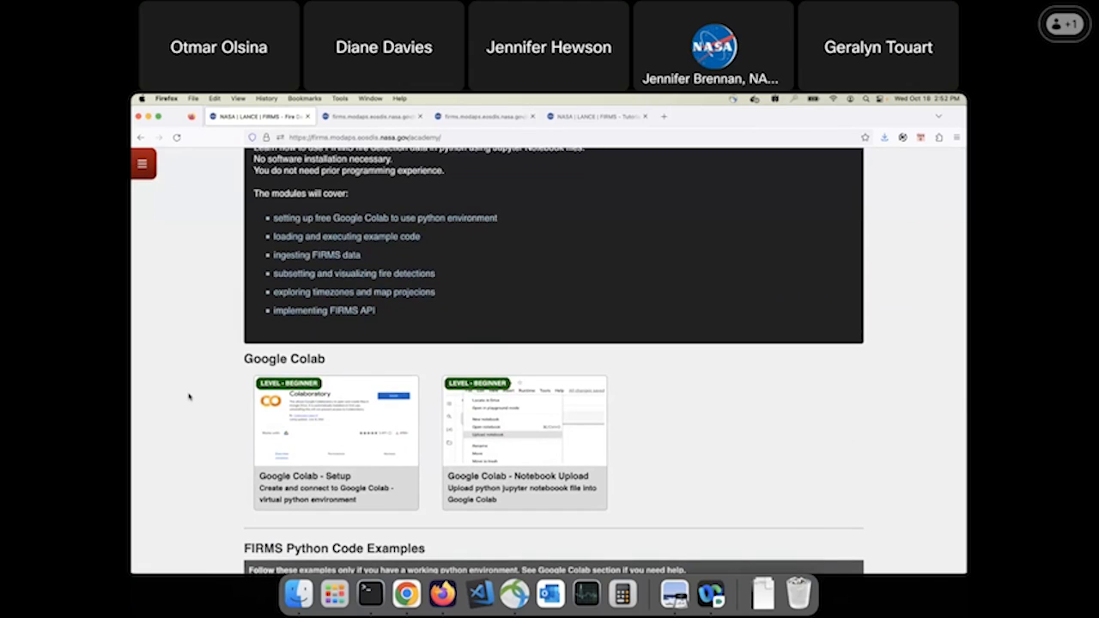
scroll(190, 397, down, 1)
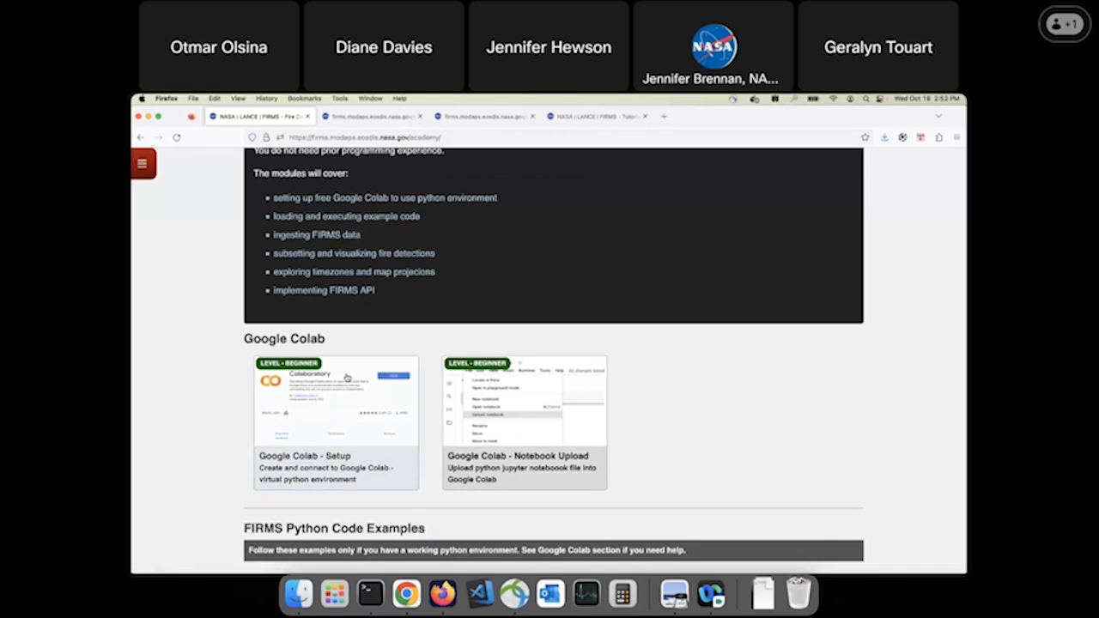
scroll(365, 427, down, 1)
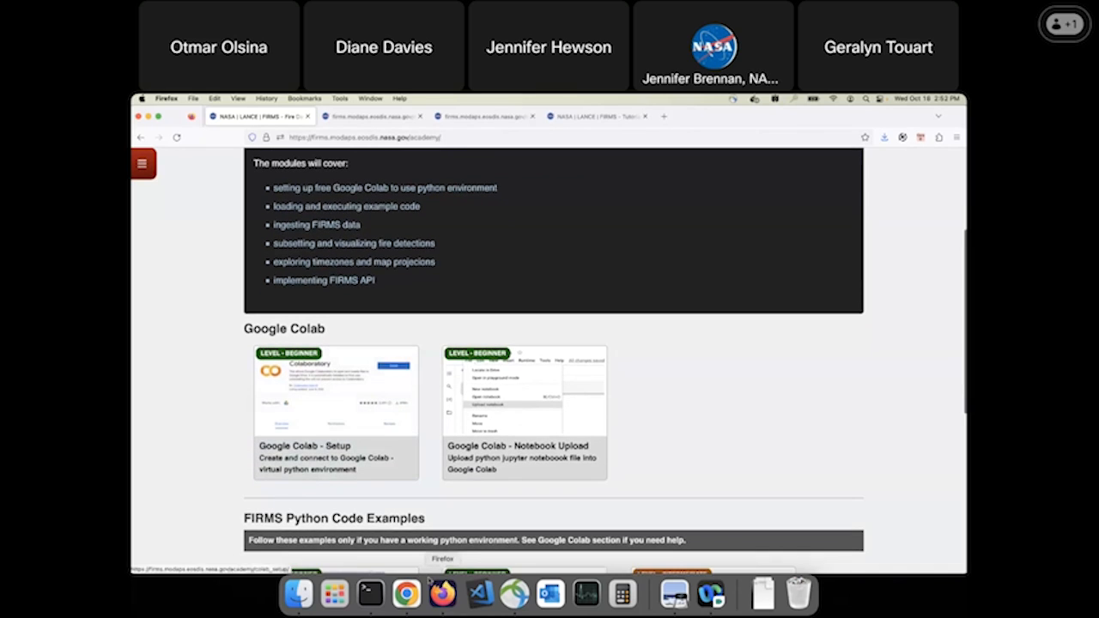
- Switch to the Chrome window showing the ArcGIS hotspots map
click(406, 593)
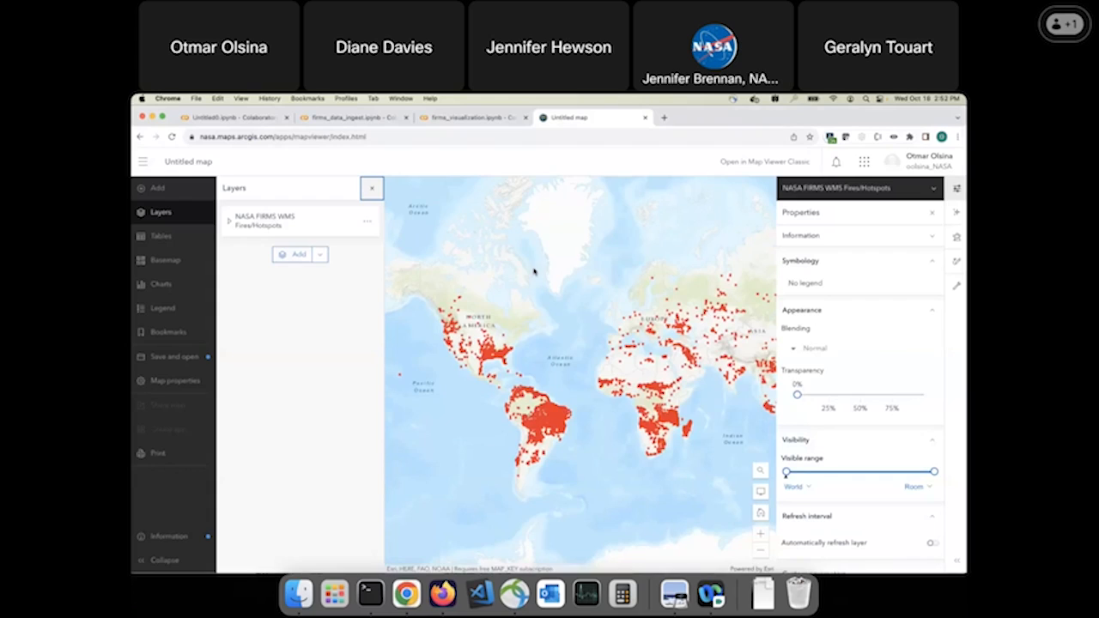
- Reconnect Untitled0.ipynb's runtime and run the print("hello") cell
click(215, 118)
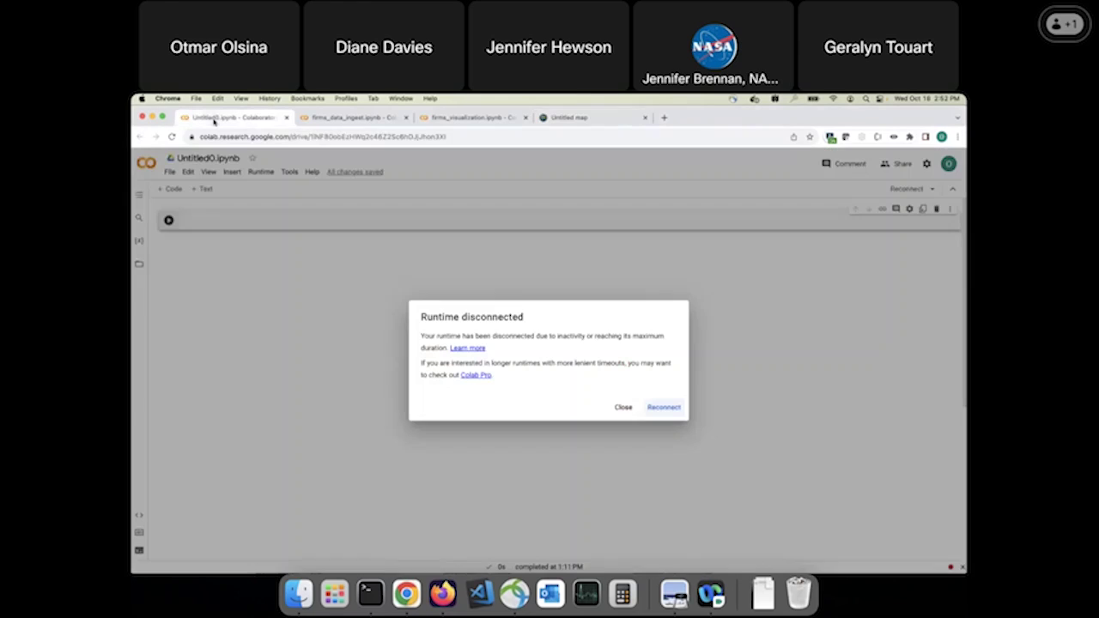
click(664, 407)
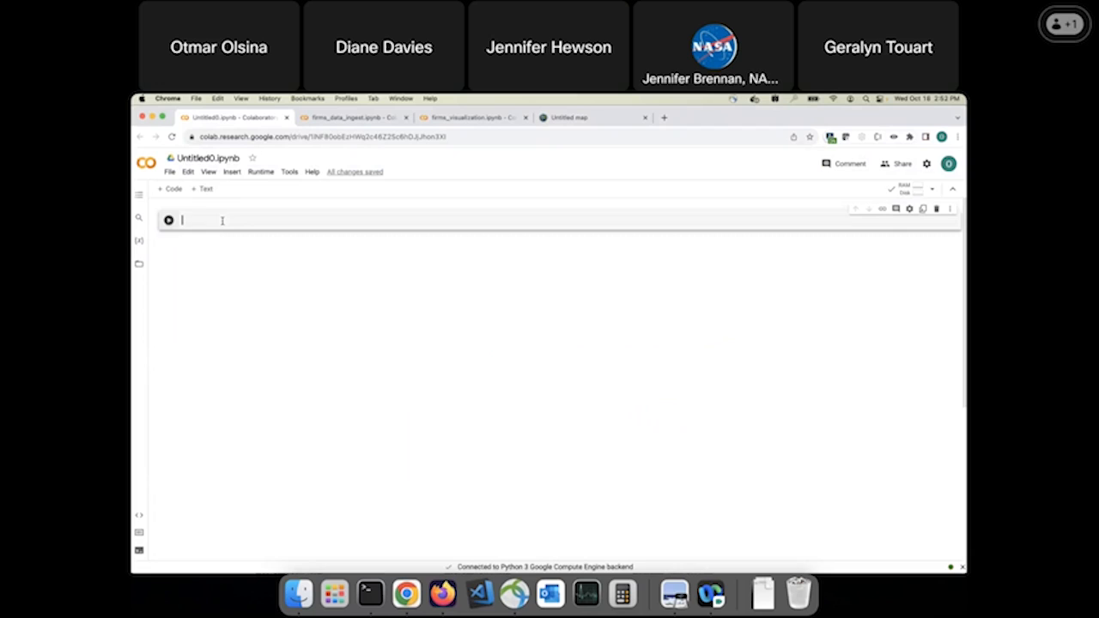
text(print ()
text("hello")
text())
key(shift+Return)
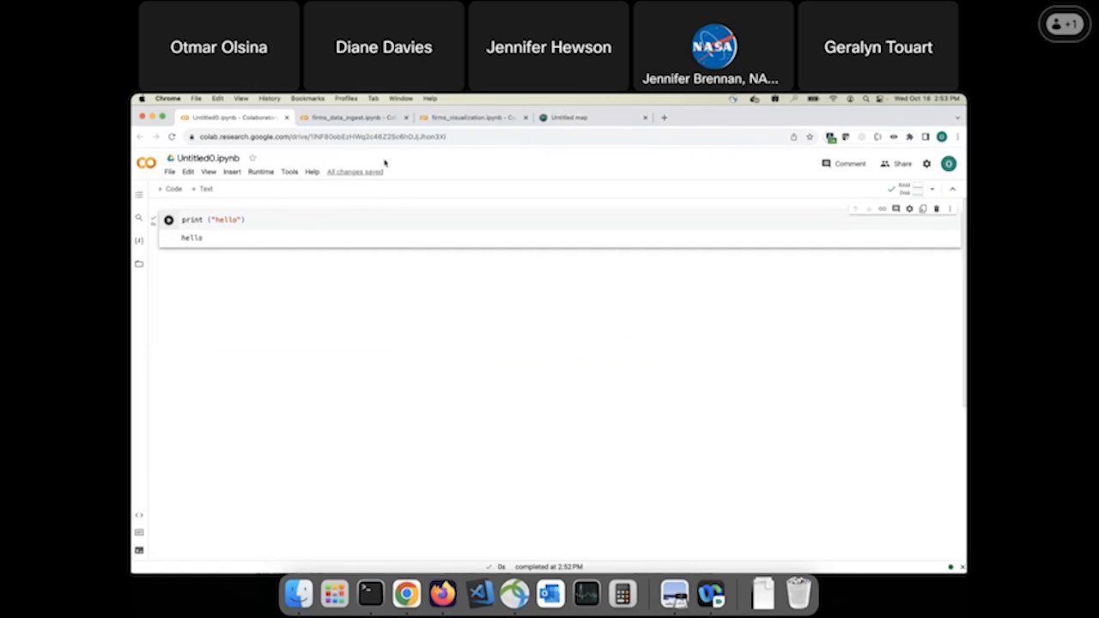
- Switch to the firms_data_ingest.ipynb notebook and review it down to the Summary code
click(363, 122)
scroll(352, 354, down, 3)
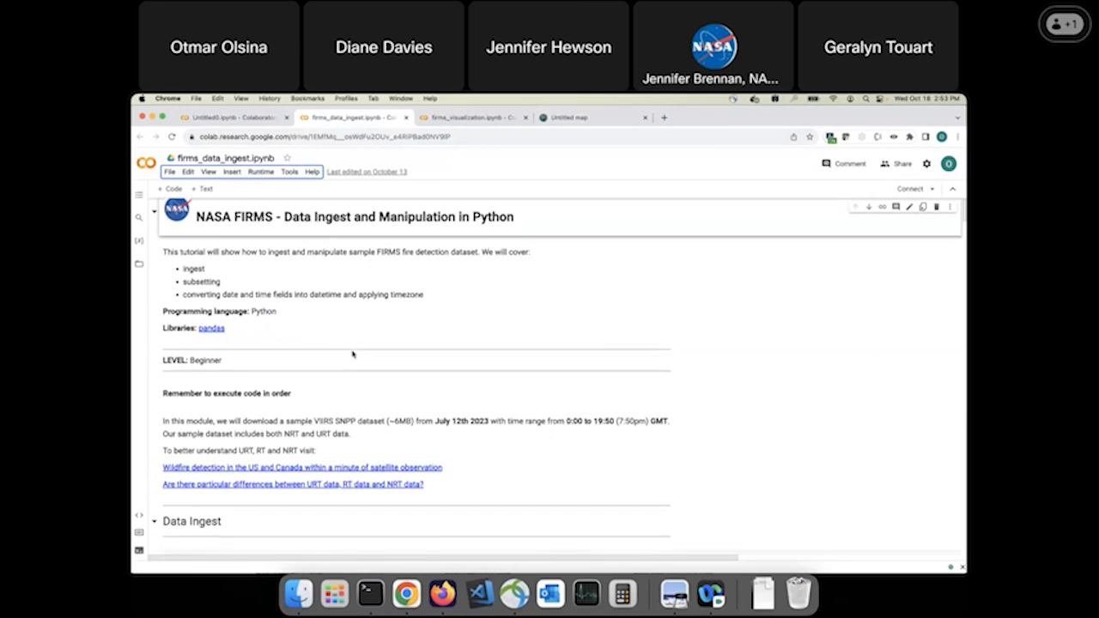
scroll(352, 353, down, 3)
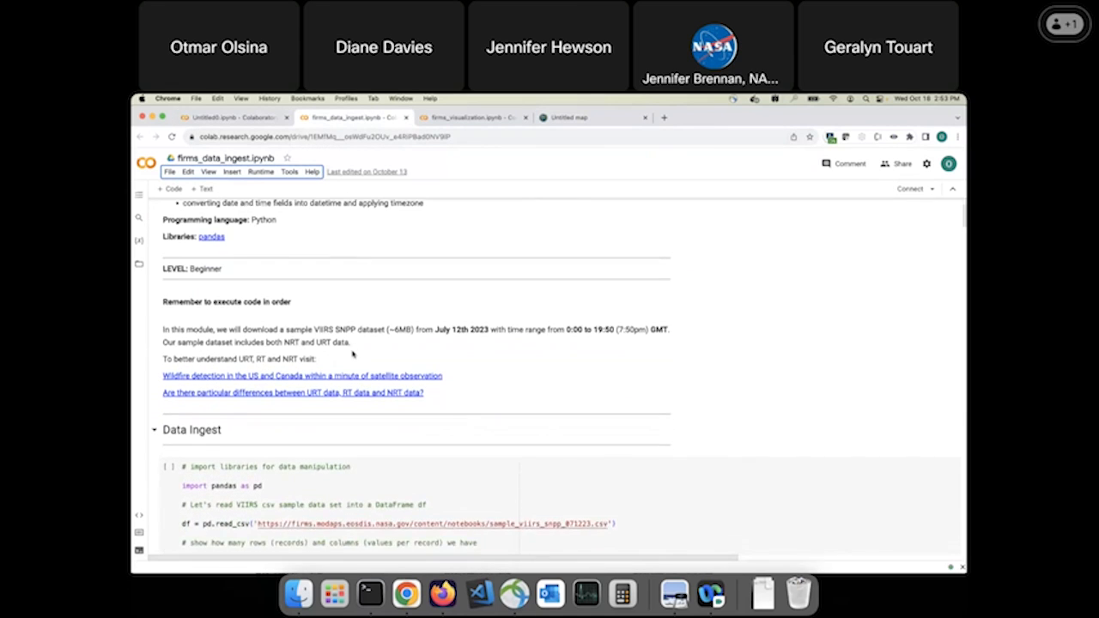
scroll(353, 354, down, 3)
scroll(352, 354, down, 3)
scroll(353, 353, down, 3)
scroll(353, 354, down, 3)
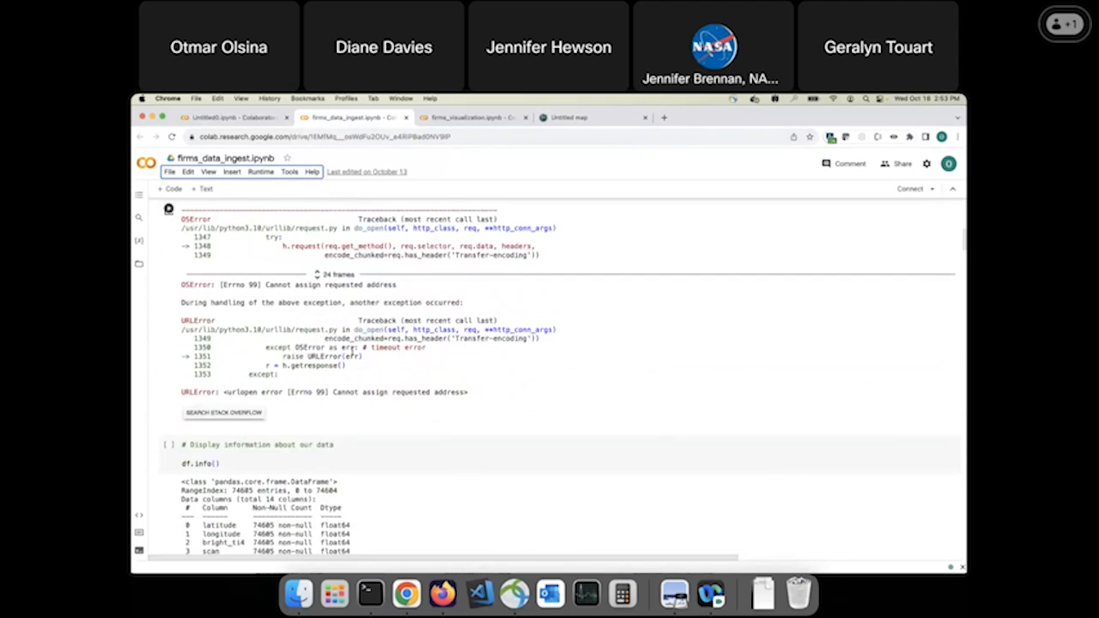
scroll(352, 354, down, 2)
scroll(352, 351, down, 2)
scroll(352, 352, down, 5)
scroll(352, 351, down, 3)
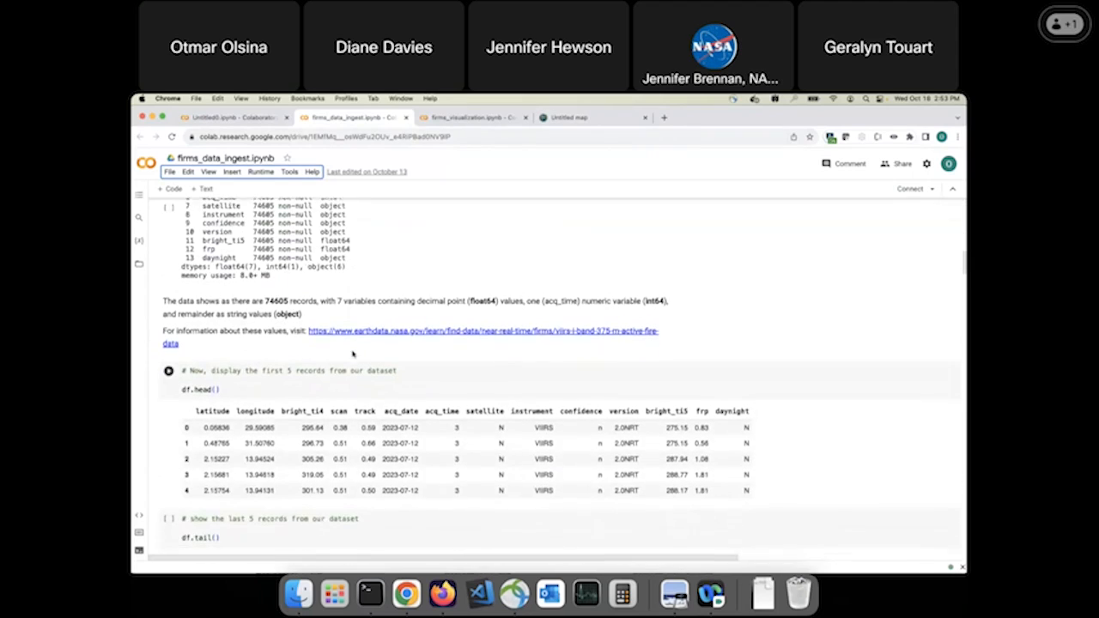
scroll(352, 351, down, 2)
scroll(352, 354, down, 1)
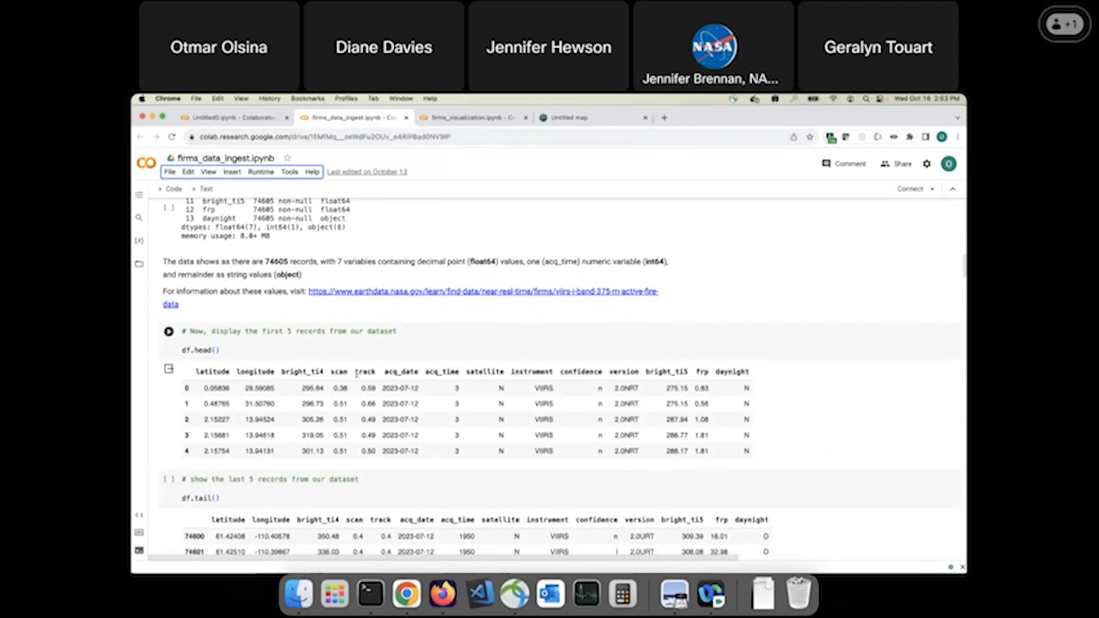
scroll(356, 374, down, 2)
scroll(356, 374, down, 5)
scroll(356, 373, down, 3)
scroll(357, 373, down, 2)
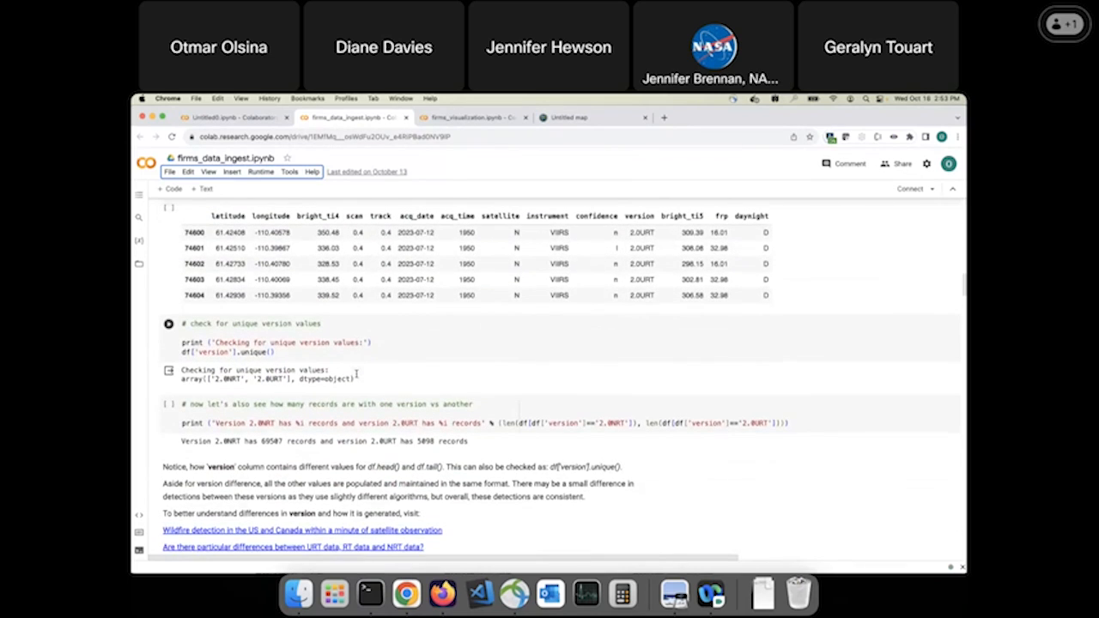
scroll(357, 374, down, 4)
scroll(356, 374, down, 4)
scroll(357, 374, down, 6)
scroll(356, 373, down, 4)
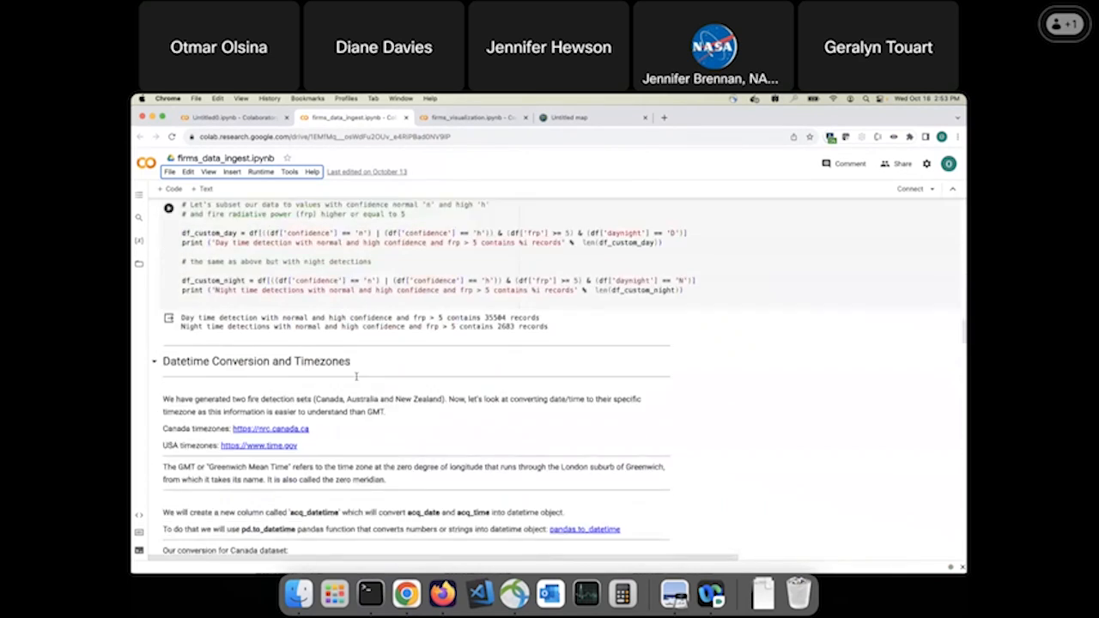
scroll(356, 376, down, 5)
scroll(356, 376, down, 4)
scroll(356, 376, down, 5)
scroll(357, 377, down, 4)
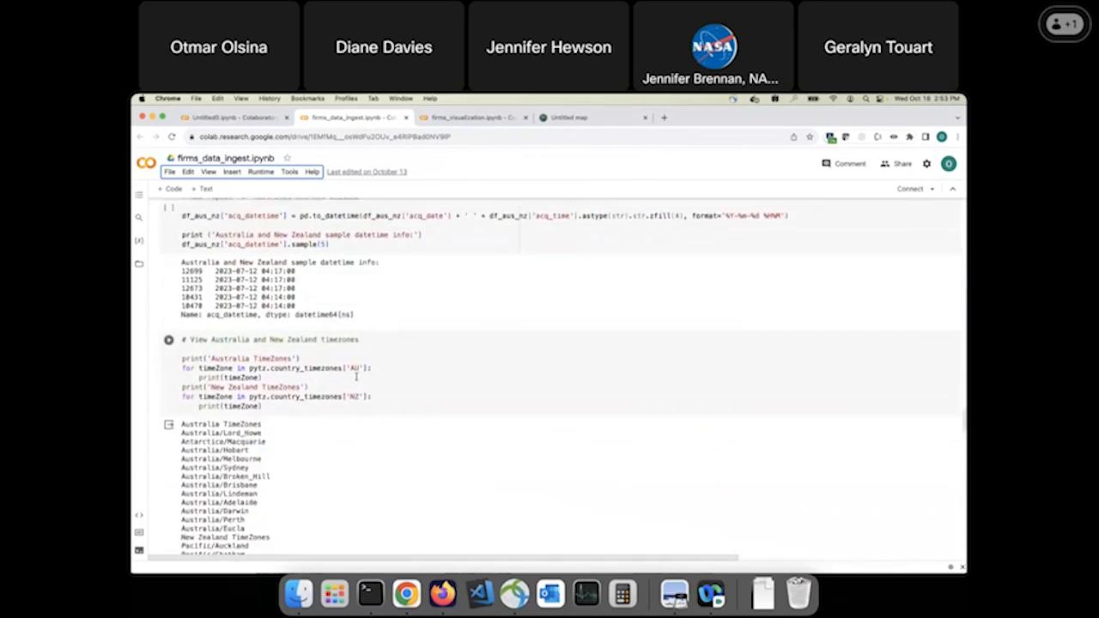
scroll(356, 377, down, 4)
scroll(356, 376, down, 5)
scroll(356, 376, down, 5)
scroll(356, 376, down, 3)
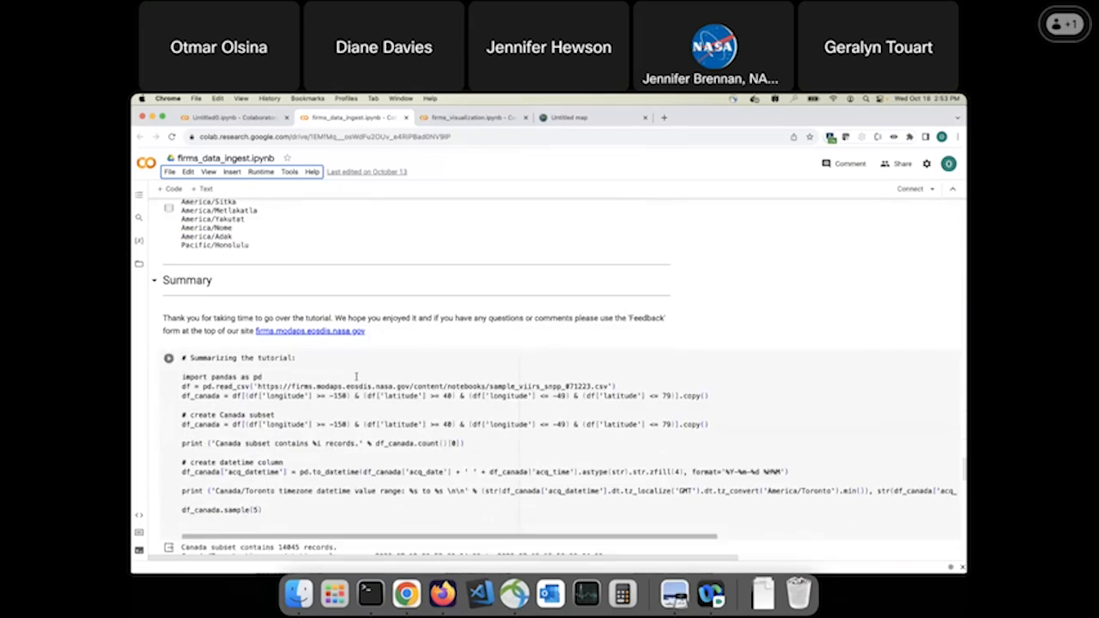
scroll(357, 376, up, 1)
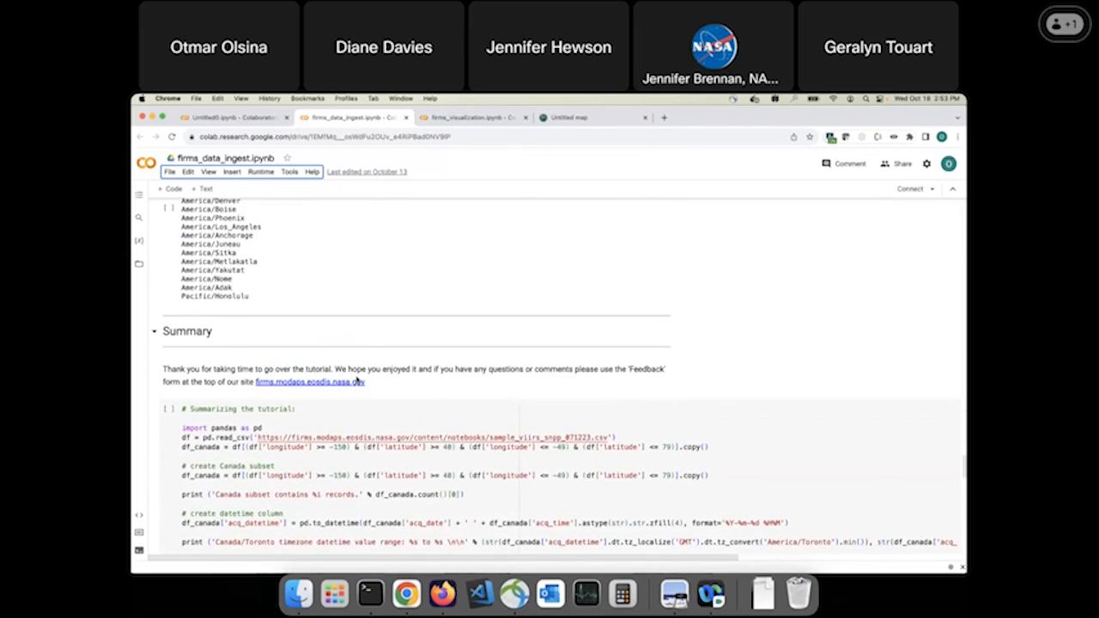
scroll(356, 377, down, 3)
scroll(356, 378, down, 2)
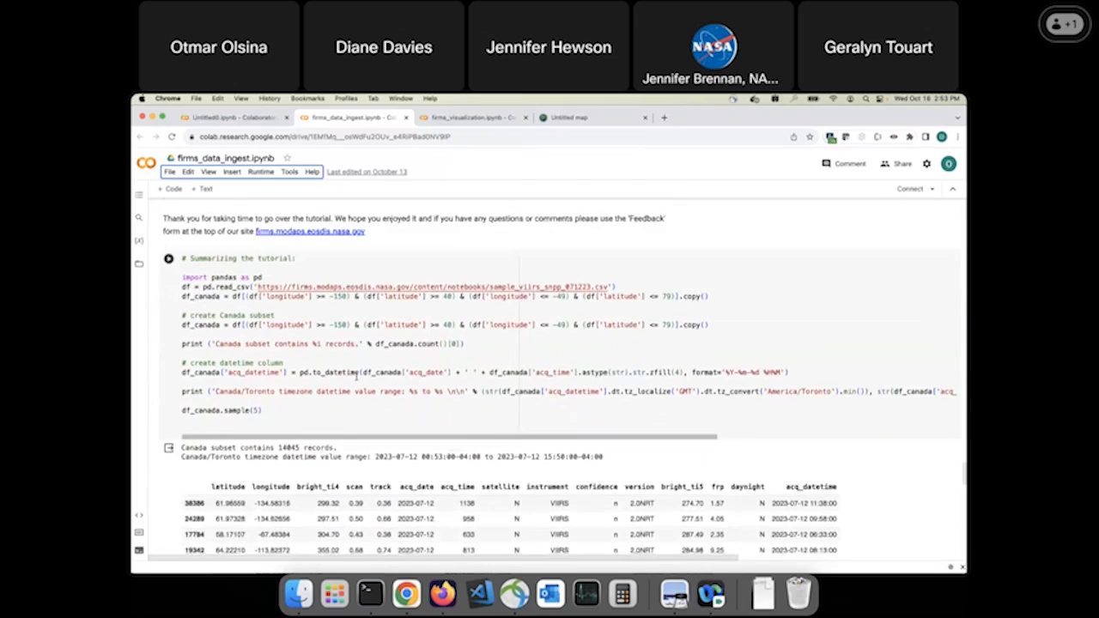
scroll(356, 378, down, 2)
scroll(356, 378, down, 1)
scroll(356, 378, down, 2)
scroll(356, 377, down, 1)
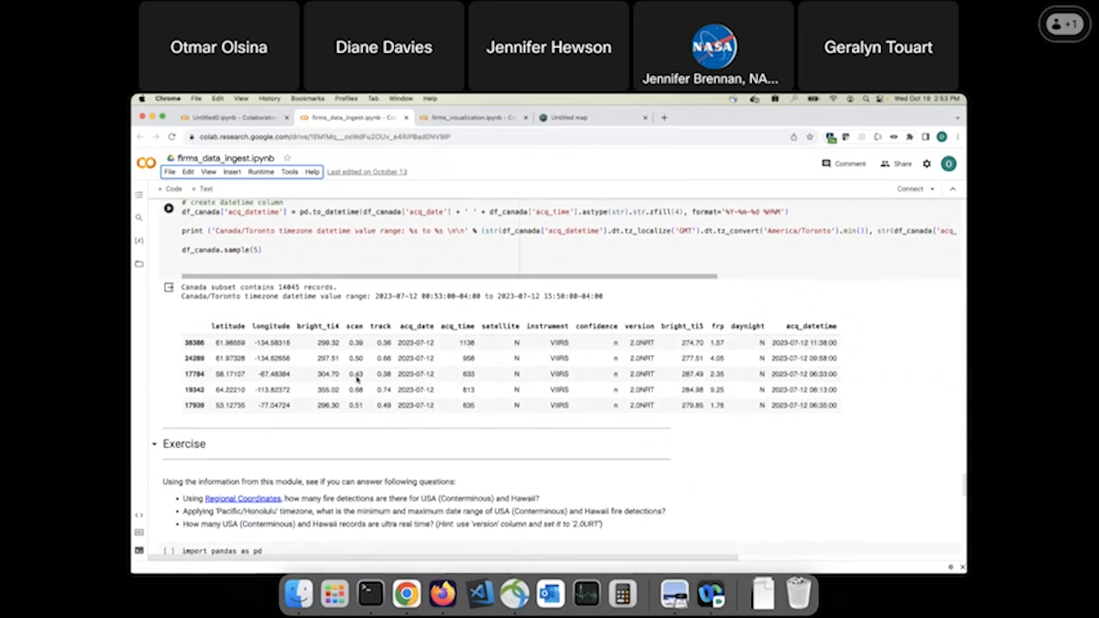
scroll(356, 378, up, 2)
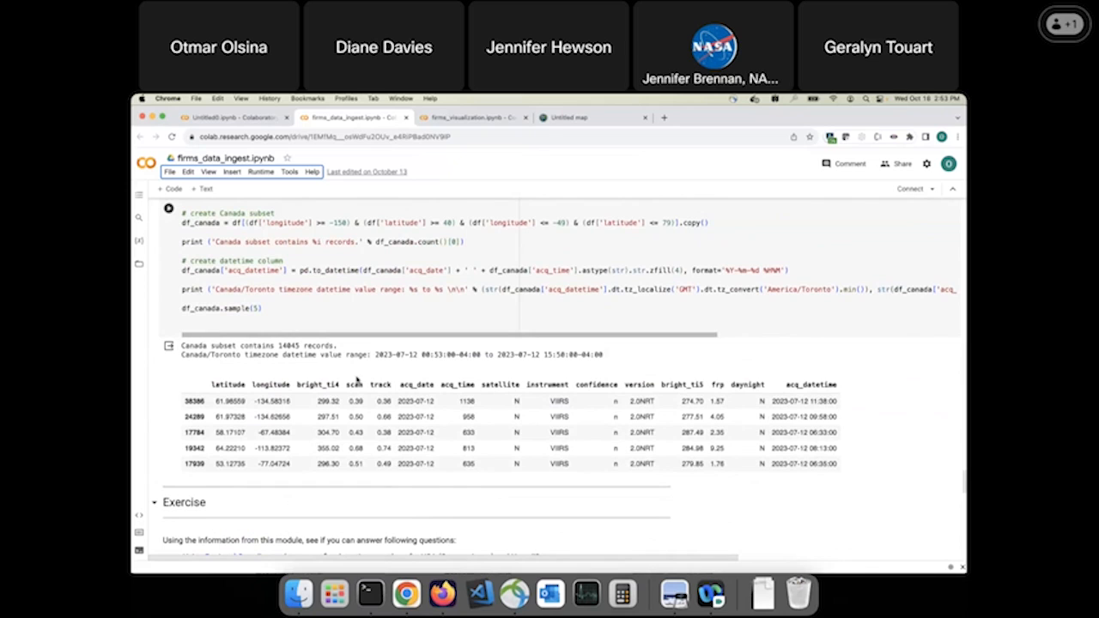
scroll(295, 248, up, 2)
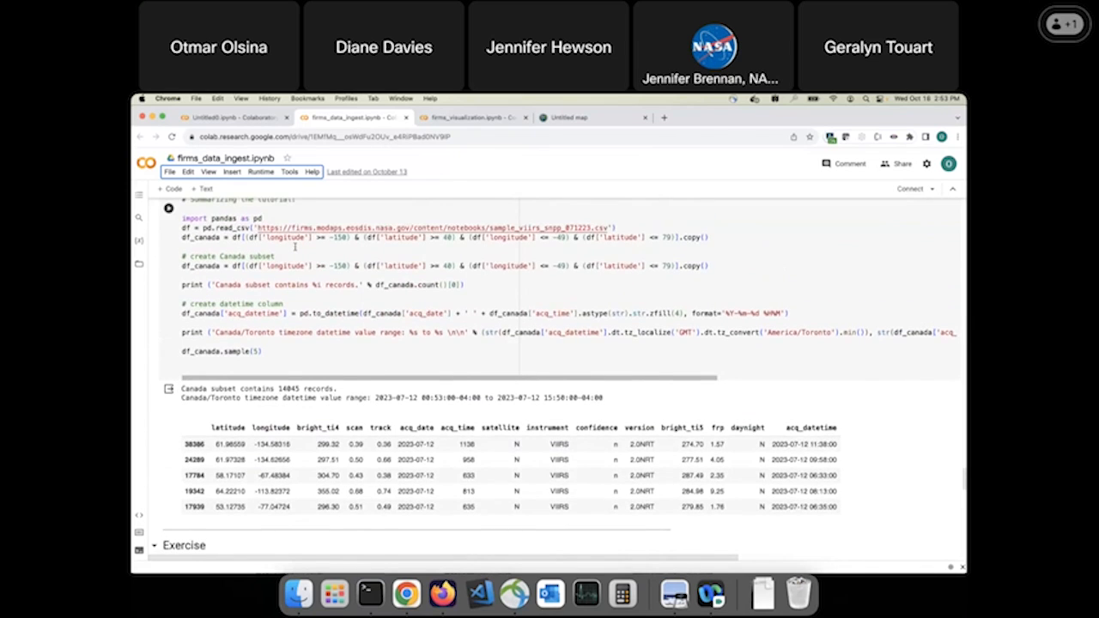
scroll(295, 247, up, 1)
drag(182, 268, 286, 406)
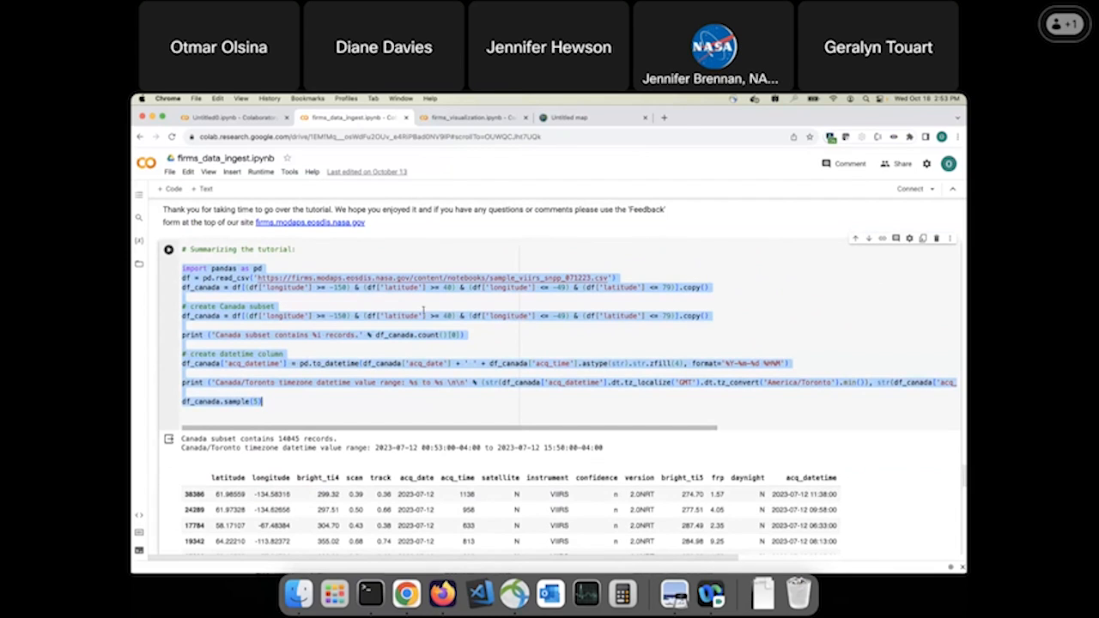
- Switch to firms_visualization.ipynb and review down to the Canada Time Since Detection map
click(477, 118)
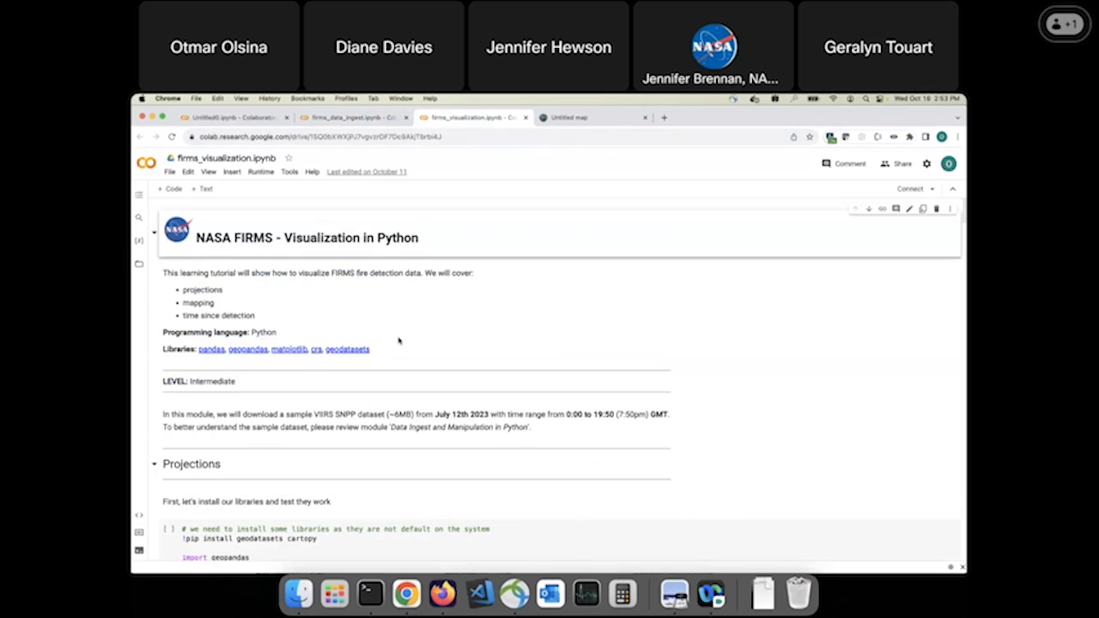
scroll(399, 341, down, 2)
scroll(399, 341, down, 10)
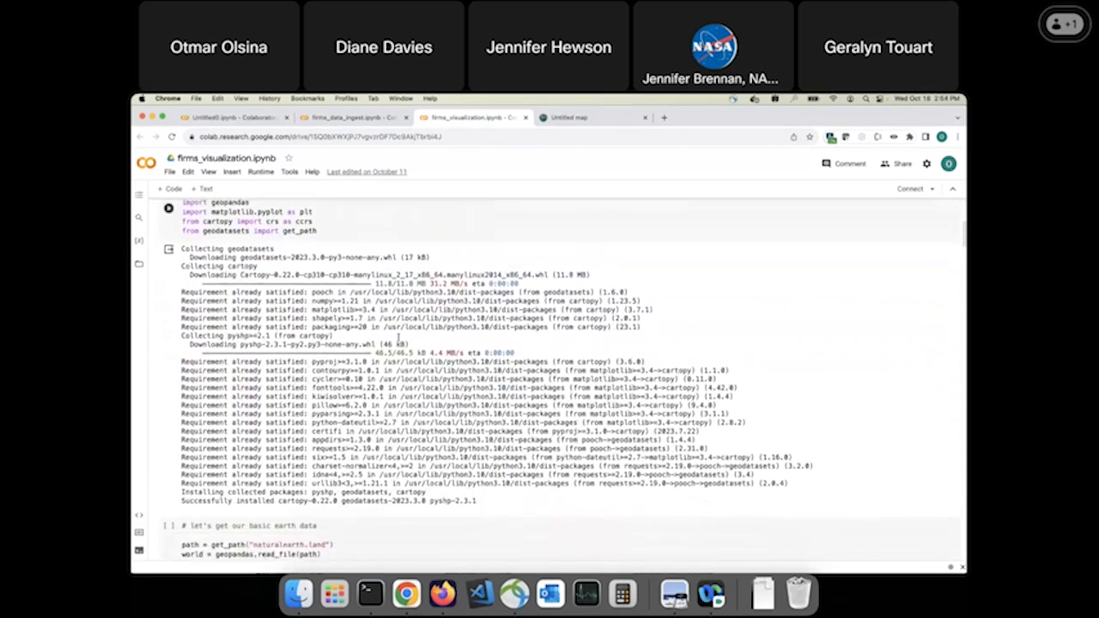
scroll(399, 341, down, 8)
scroll(399, 341, down, 8)
scroll(398, 341, down, 4)
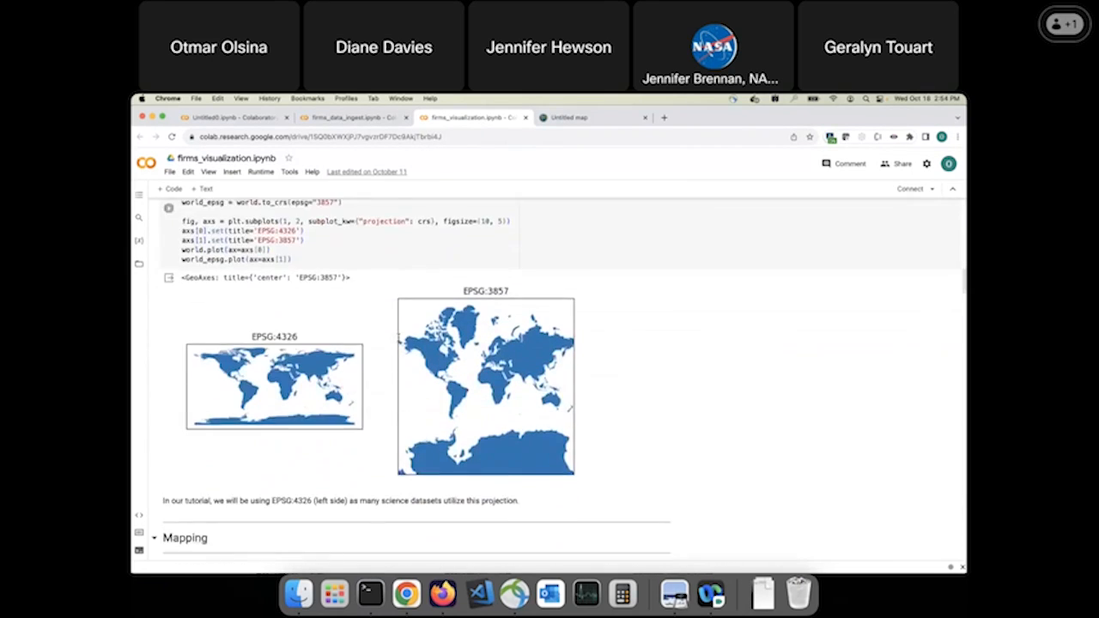
scroll(398, 341, down, 8)
scroll(399, 341, down, 3)
scroll(398, 341, down, 3)
scroll(399, 341, down, 3)
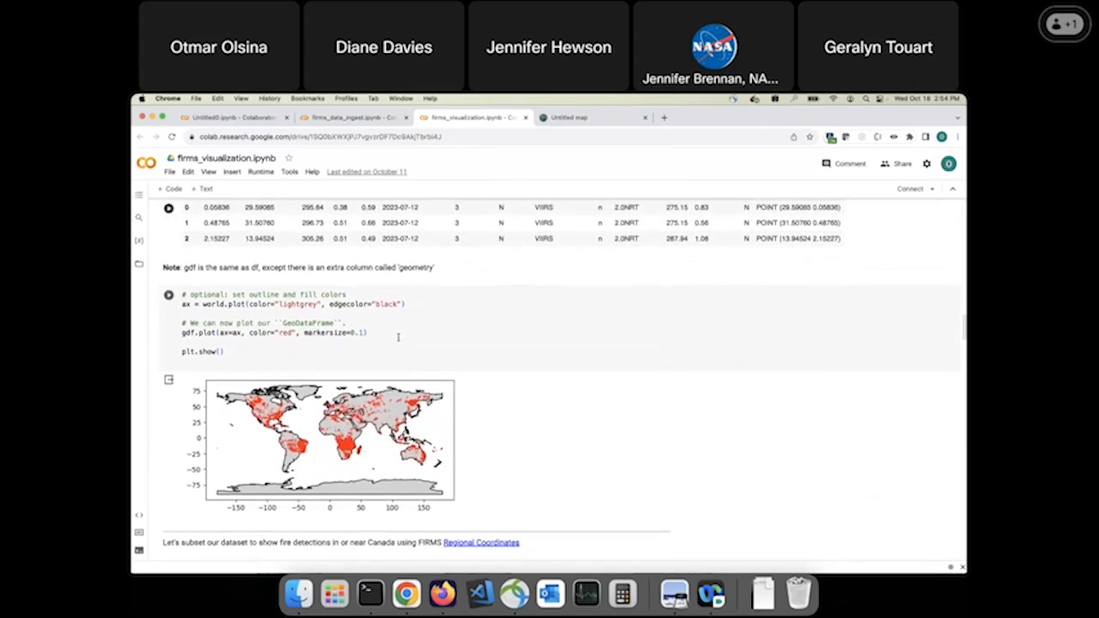
scroll(398, 341, down, 3)
scroll(343, 414, down, 3)
scroll(343, 414, down, 3)
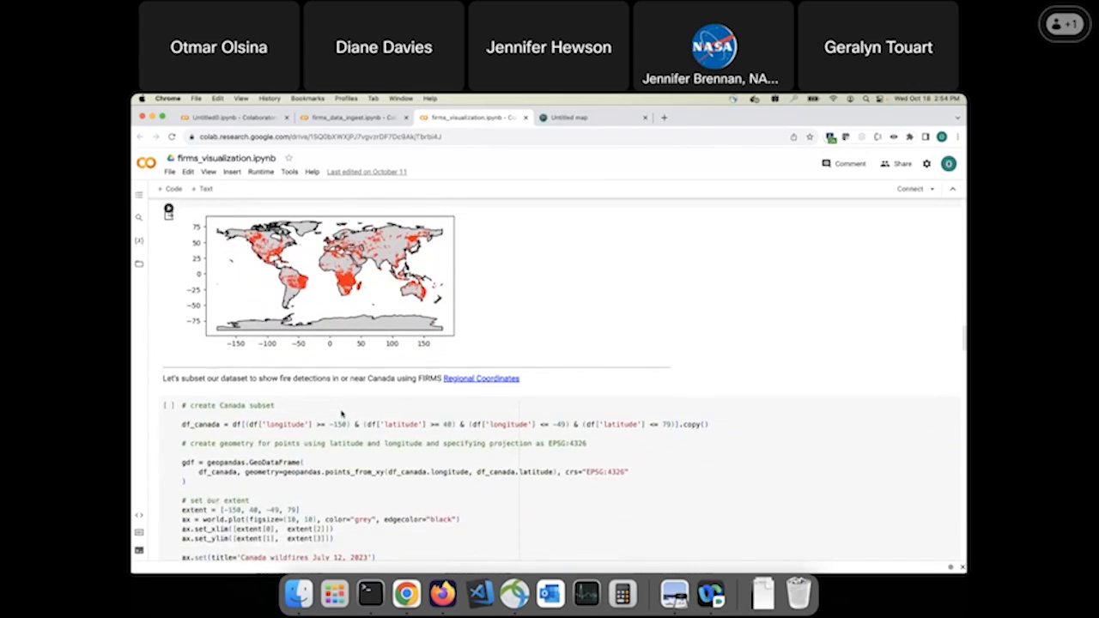
scroll(343, 414, down, 3)
scroll(342, 413, down, 2)
scroll(342, 414, down, 3)
scroll(343, 414, down, 3)
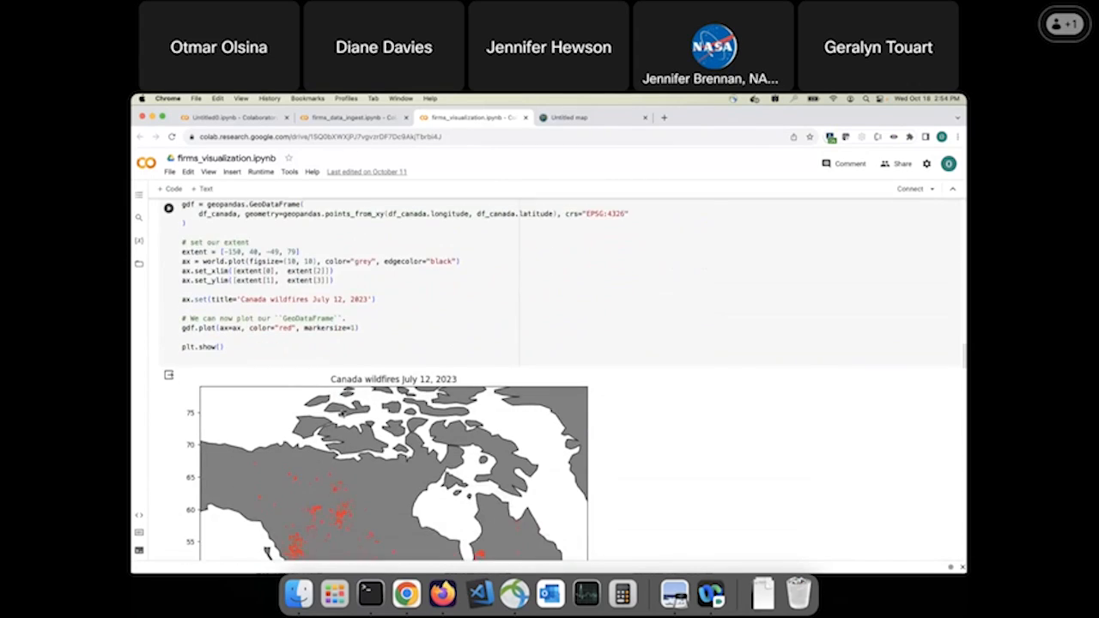
scroll(343, 414, down, 3)
scroll(343, 414, down, 3)
scroll(342, 414, down, 3)
scroll(343, 414, down, 3)
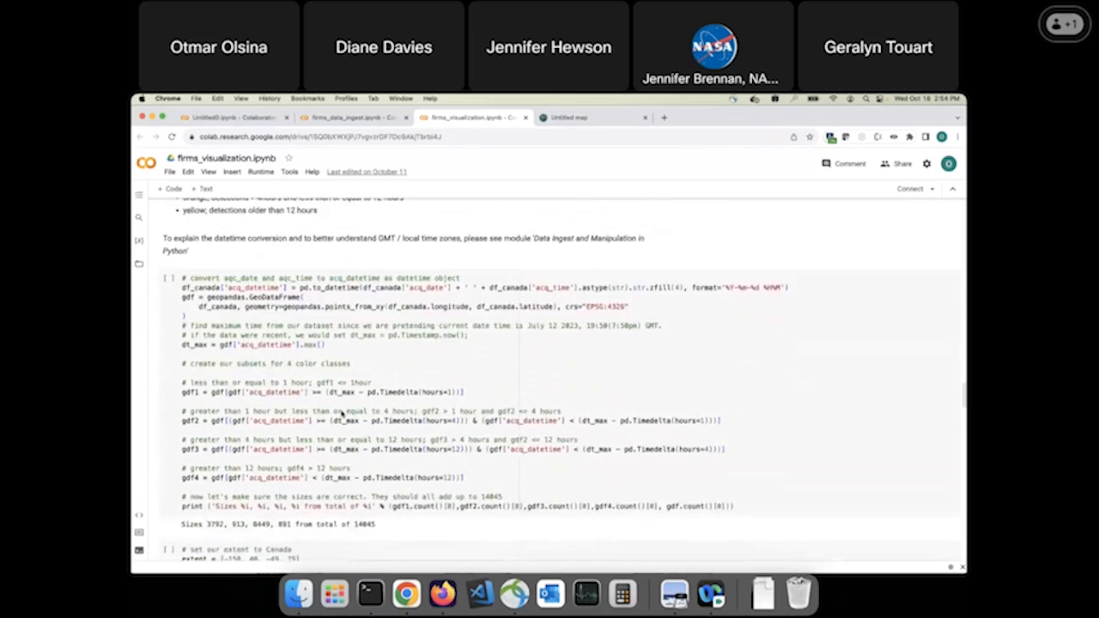
scroll(343, 414, down, 3)
scroll(343, 414, down, 3)
scroll(342, 414, down, 3)
scroll(342, 414, down, 3)
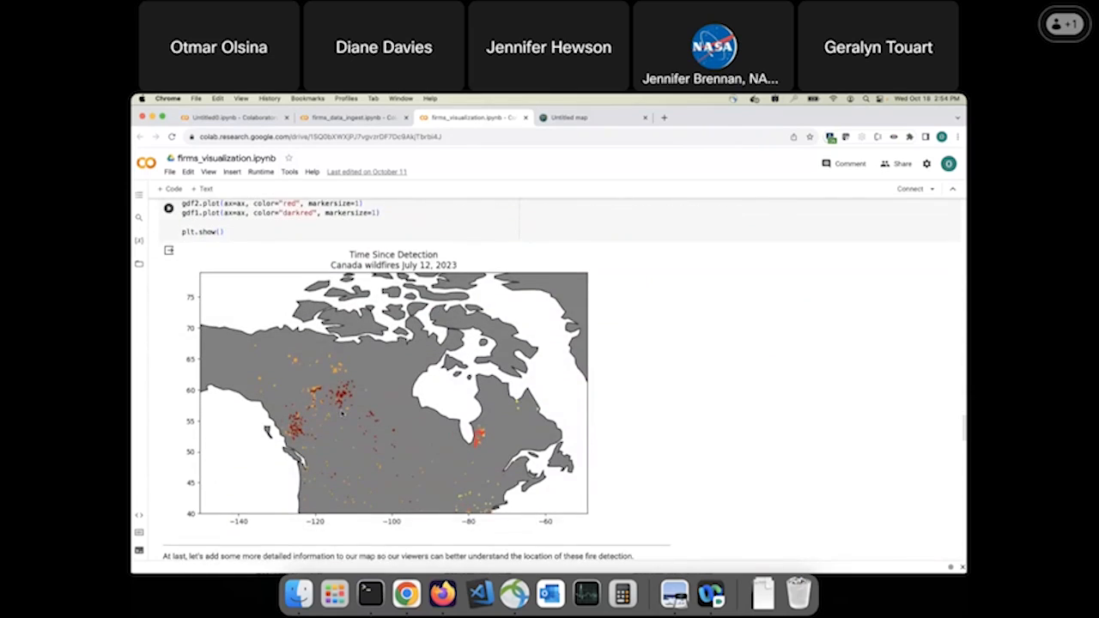
scroll(343, 414, down, 3)
scroll(343, 414, down, 4)
scroll(342, 414, down, 3)
scroll(342, 414, down, 2)
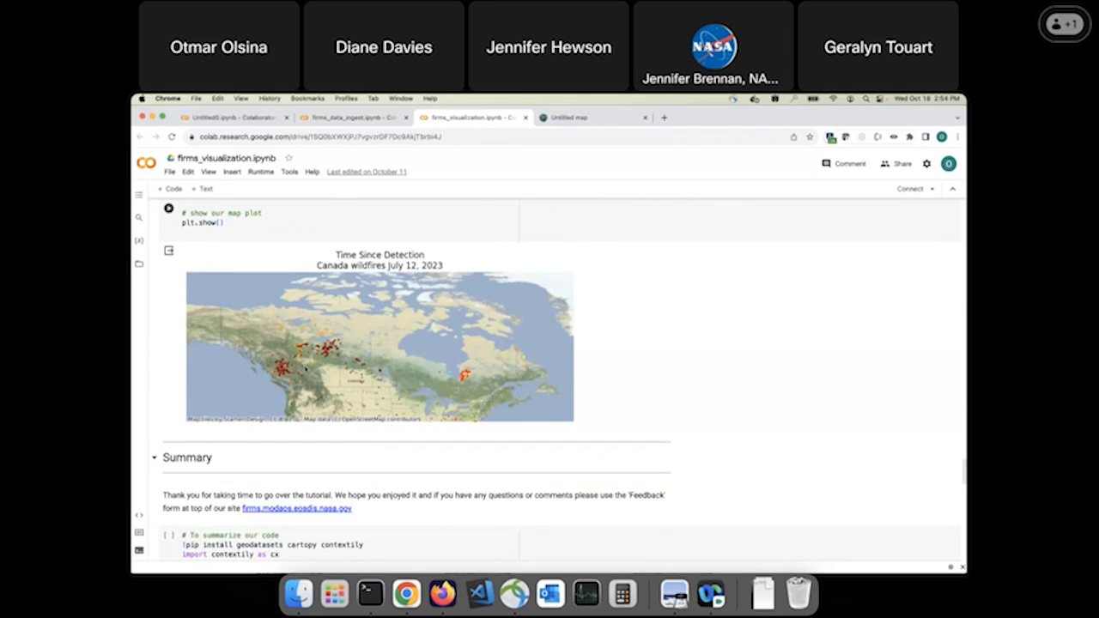
scroll(566, 356, up, 3)
scroll(567, 356, up, 2)
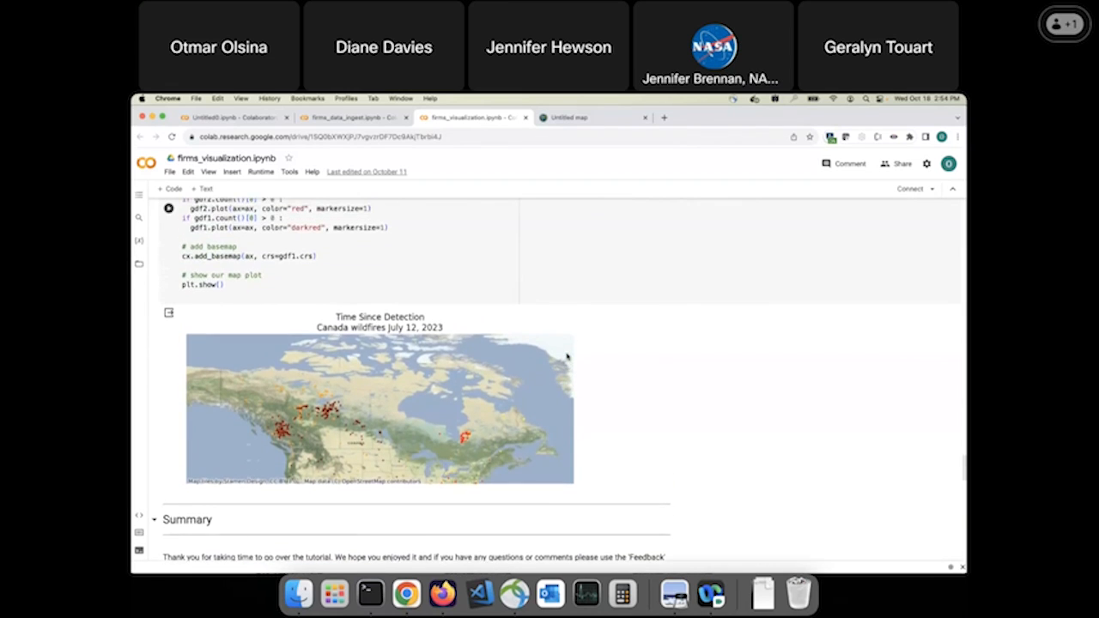
scroll(567, 356, up, 2)
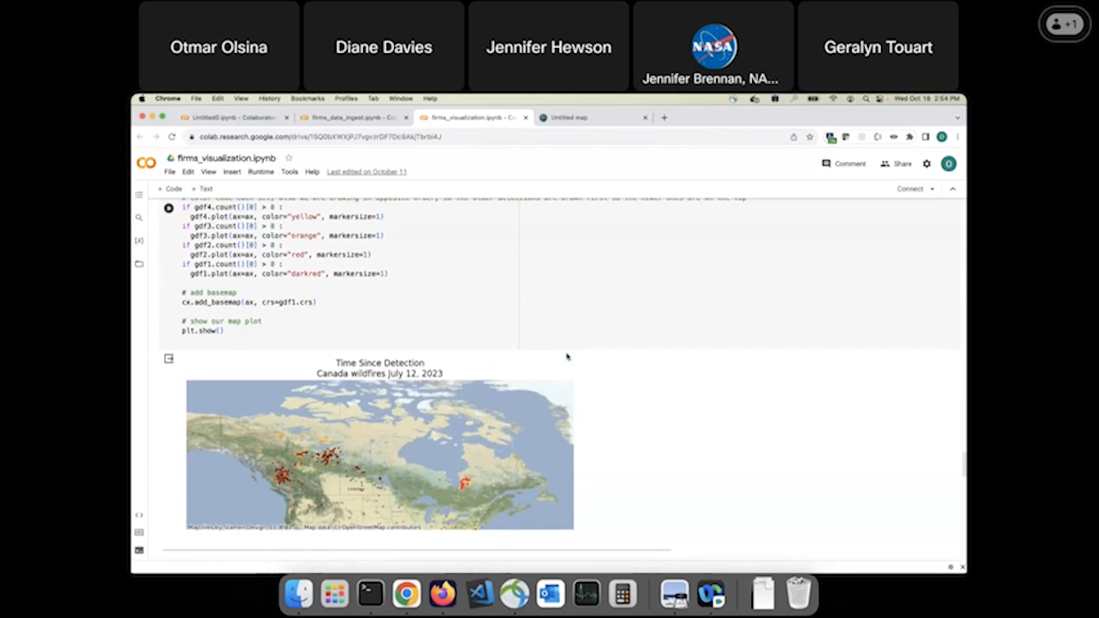